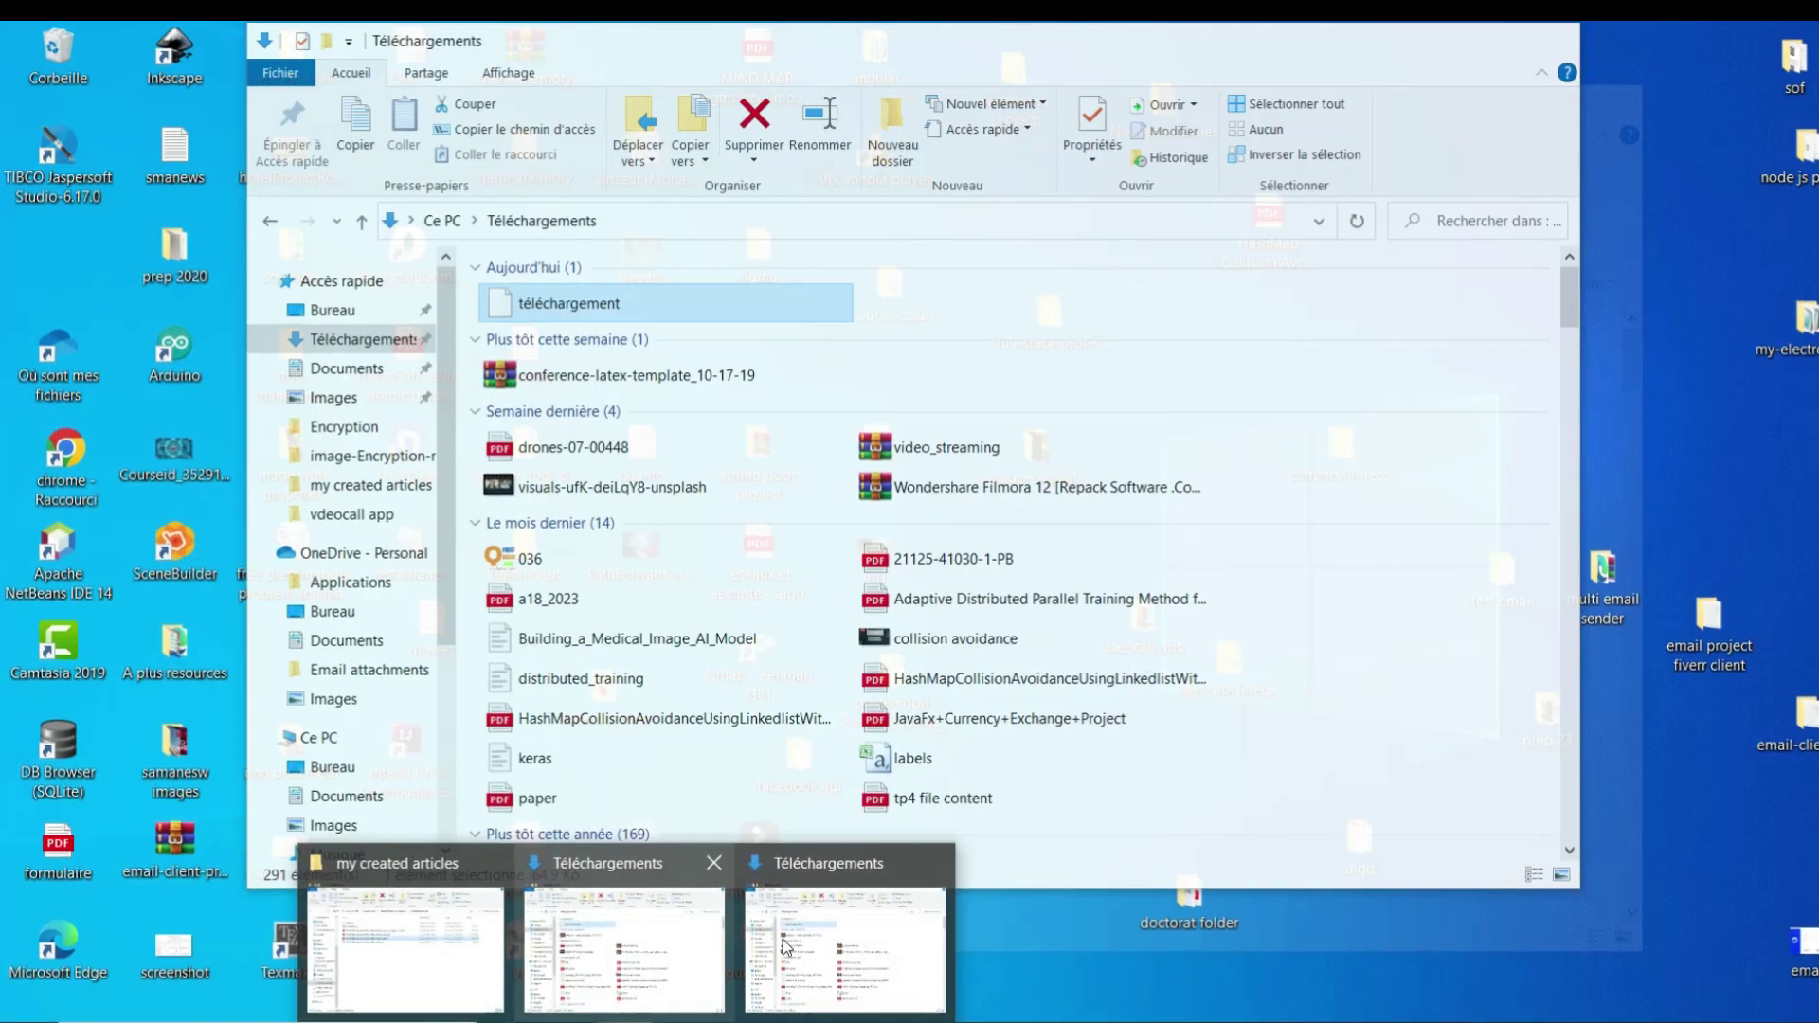
# Bring the Téléchargements (Downloads) folder window in front of Paint
pyautogui.click(722, 990)
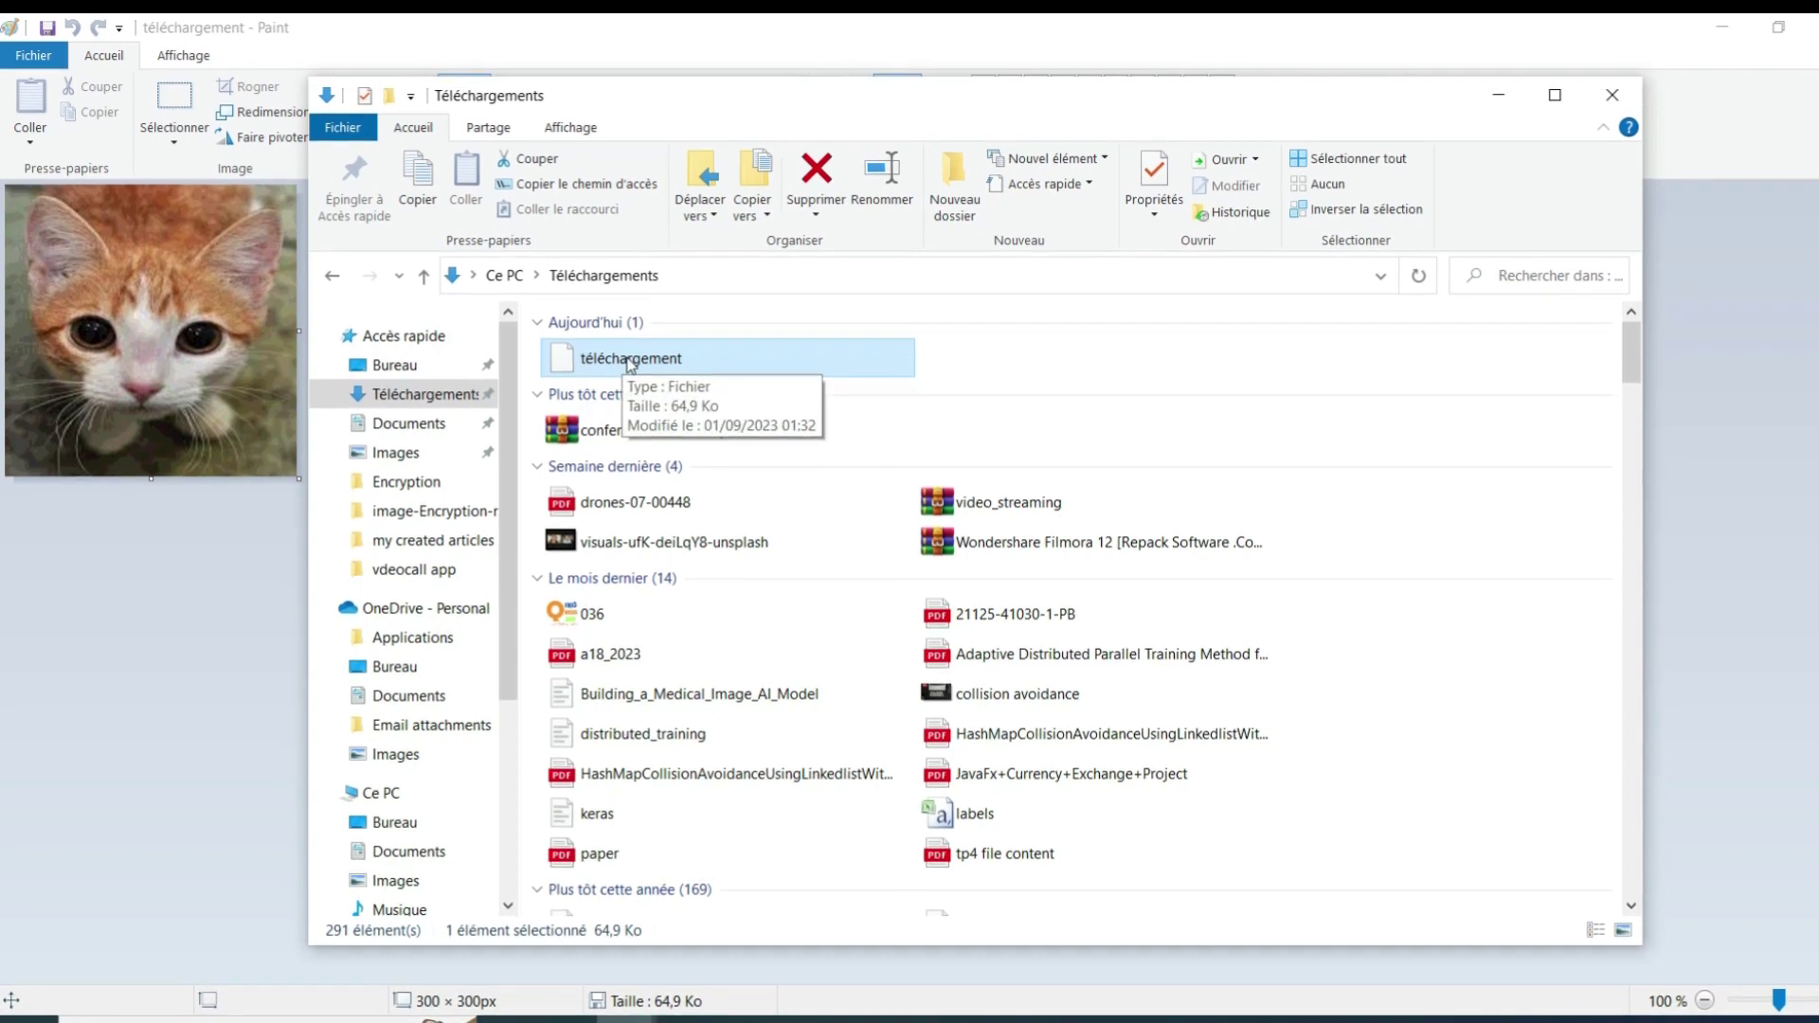
# Open 'index decryption' from image-Encryption-main > Decryption in Google Chrome
pyautogui.click(1497, 95)
pyautogui.press('super+d')
pyautogui.doubleClick(1036, 434)
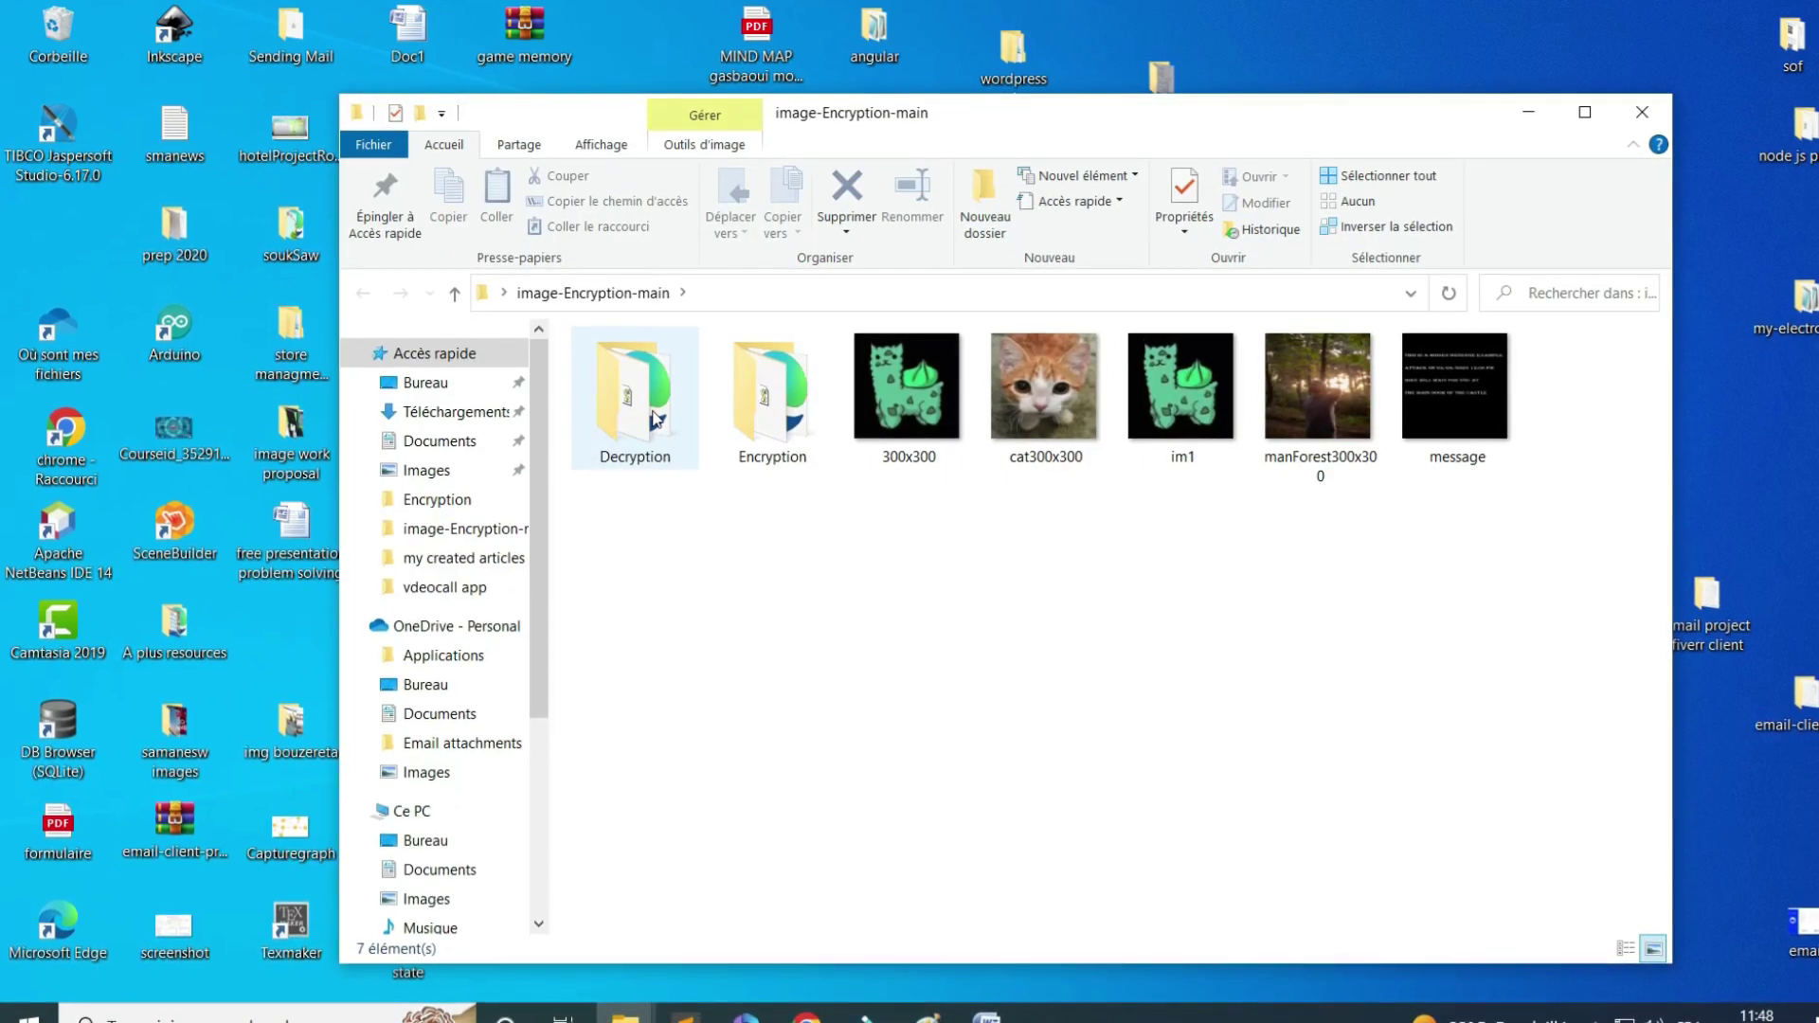
pyautogui.doubleClick(655, 418)
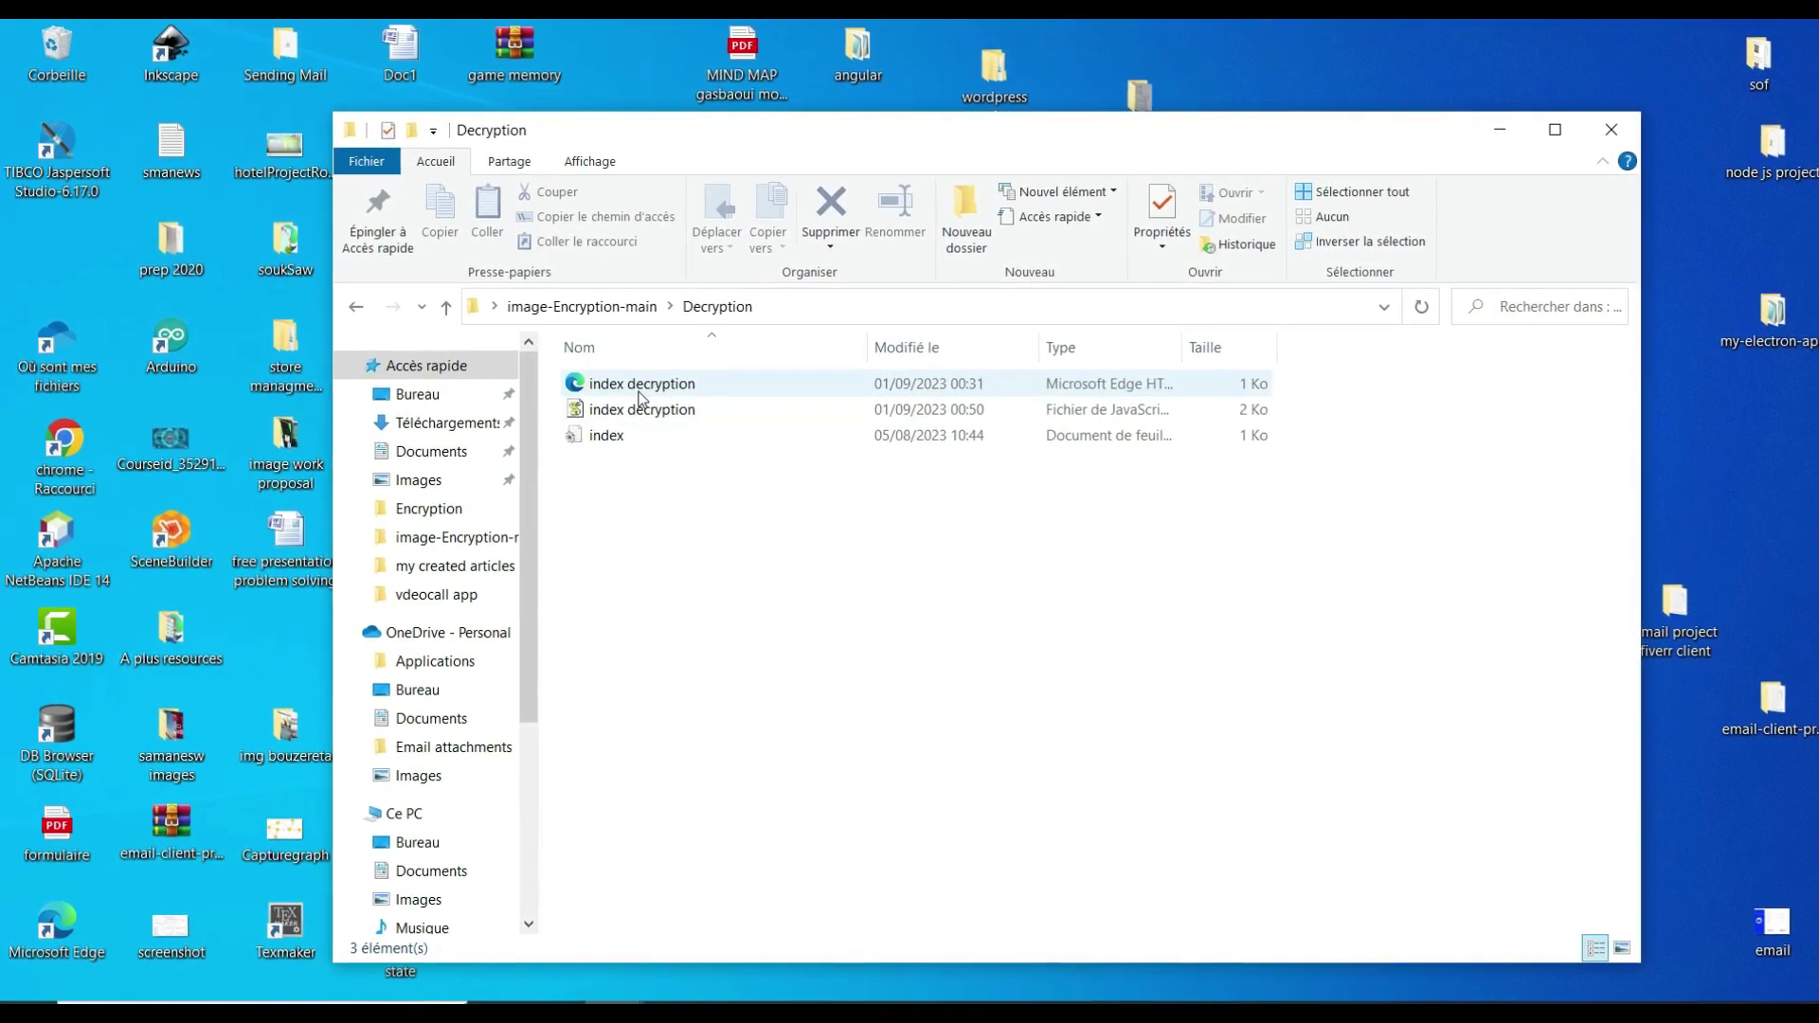
pyautogui.rightClick(640, 390)
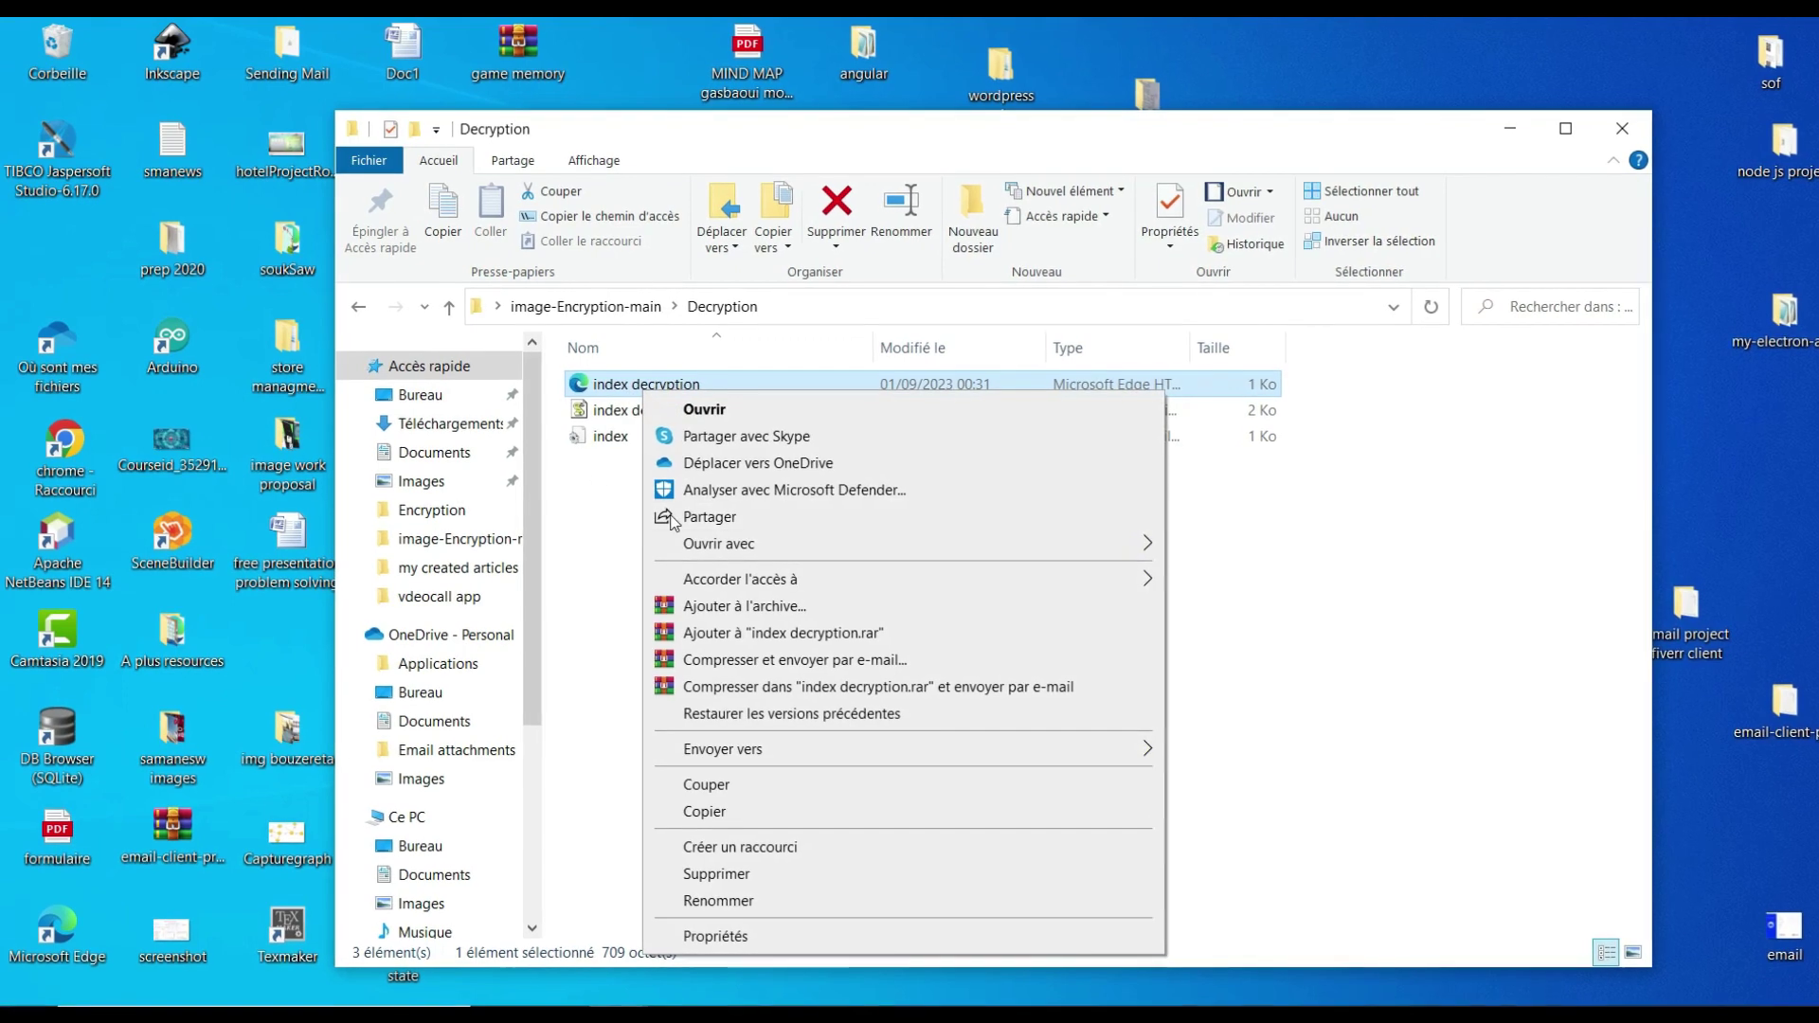
pyautogui.click(1279, 574)
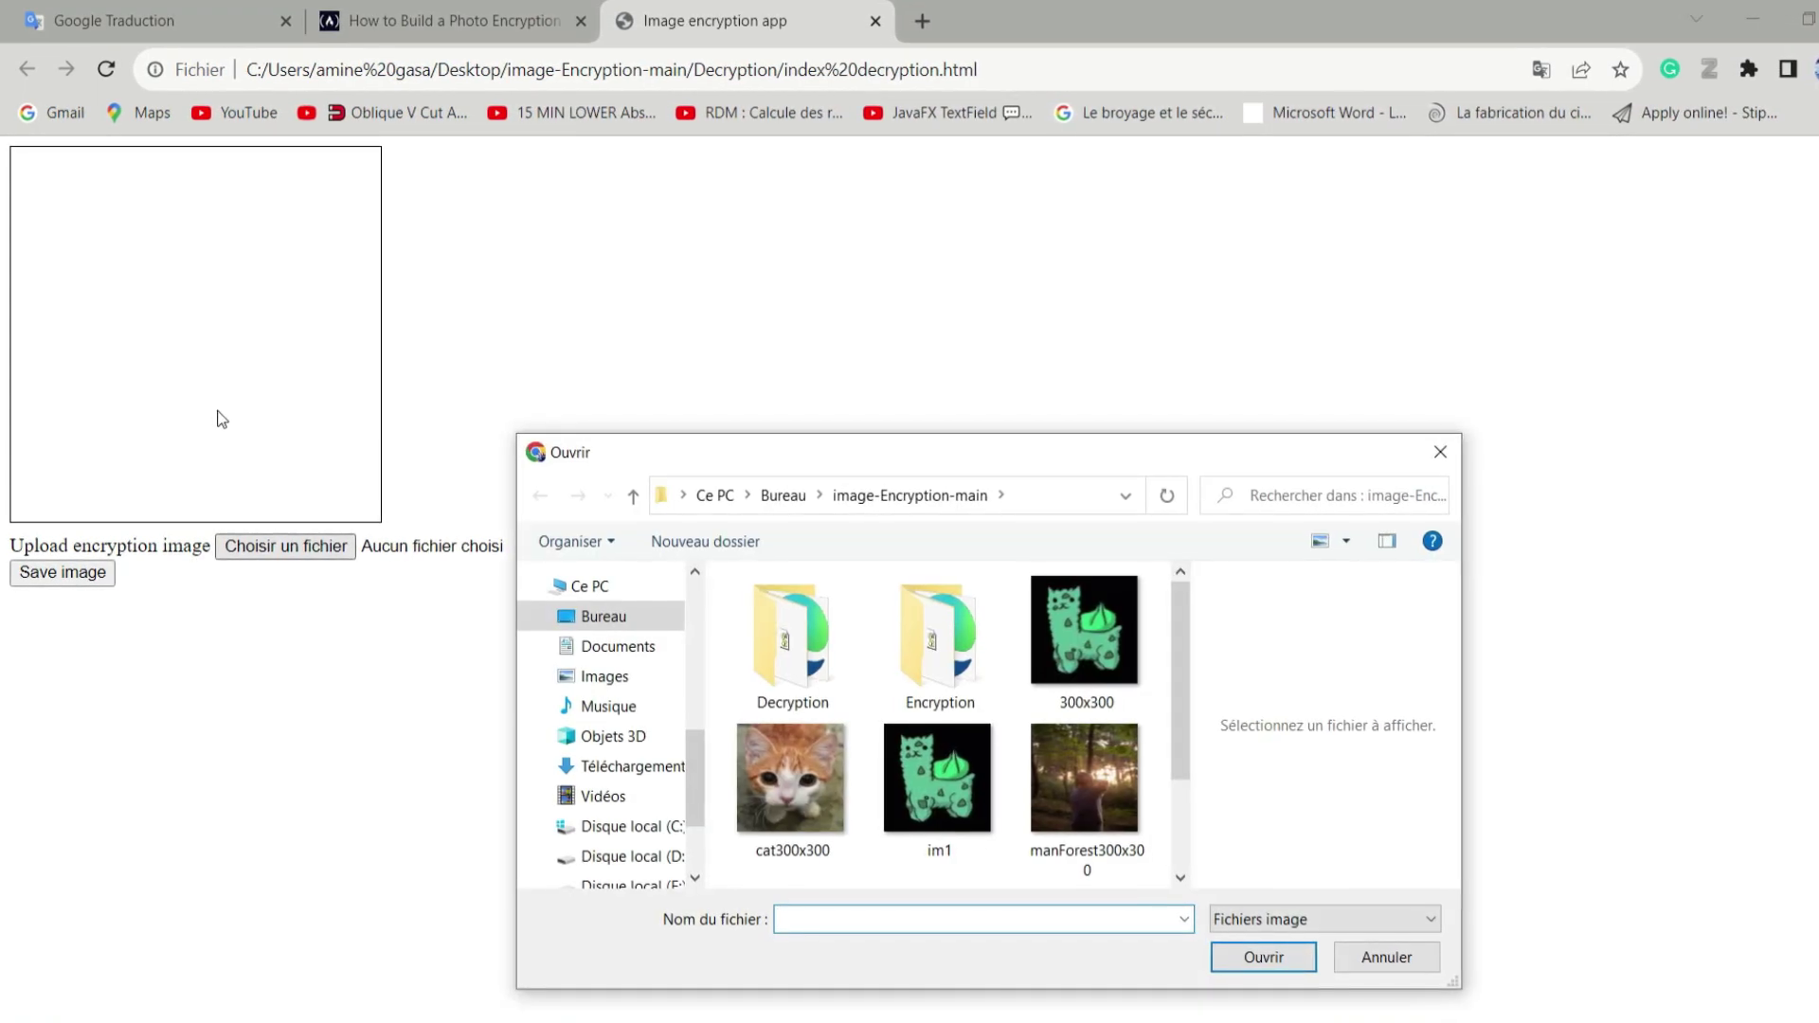
# Load the téléchargement file from Downloads as the encrypted image, listing all file types
pyautogui.scroll(1, 616, 654)
pyautogui.scroll(1, 616, 653)
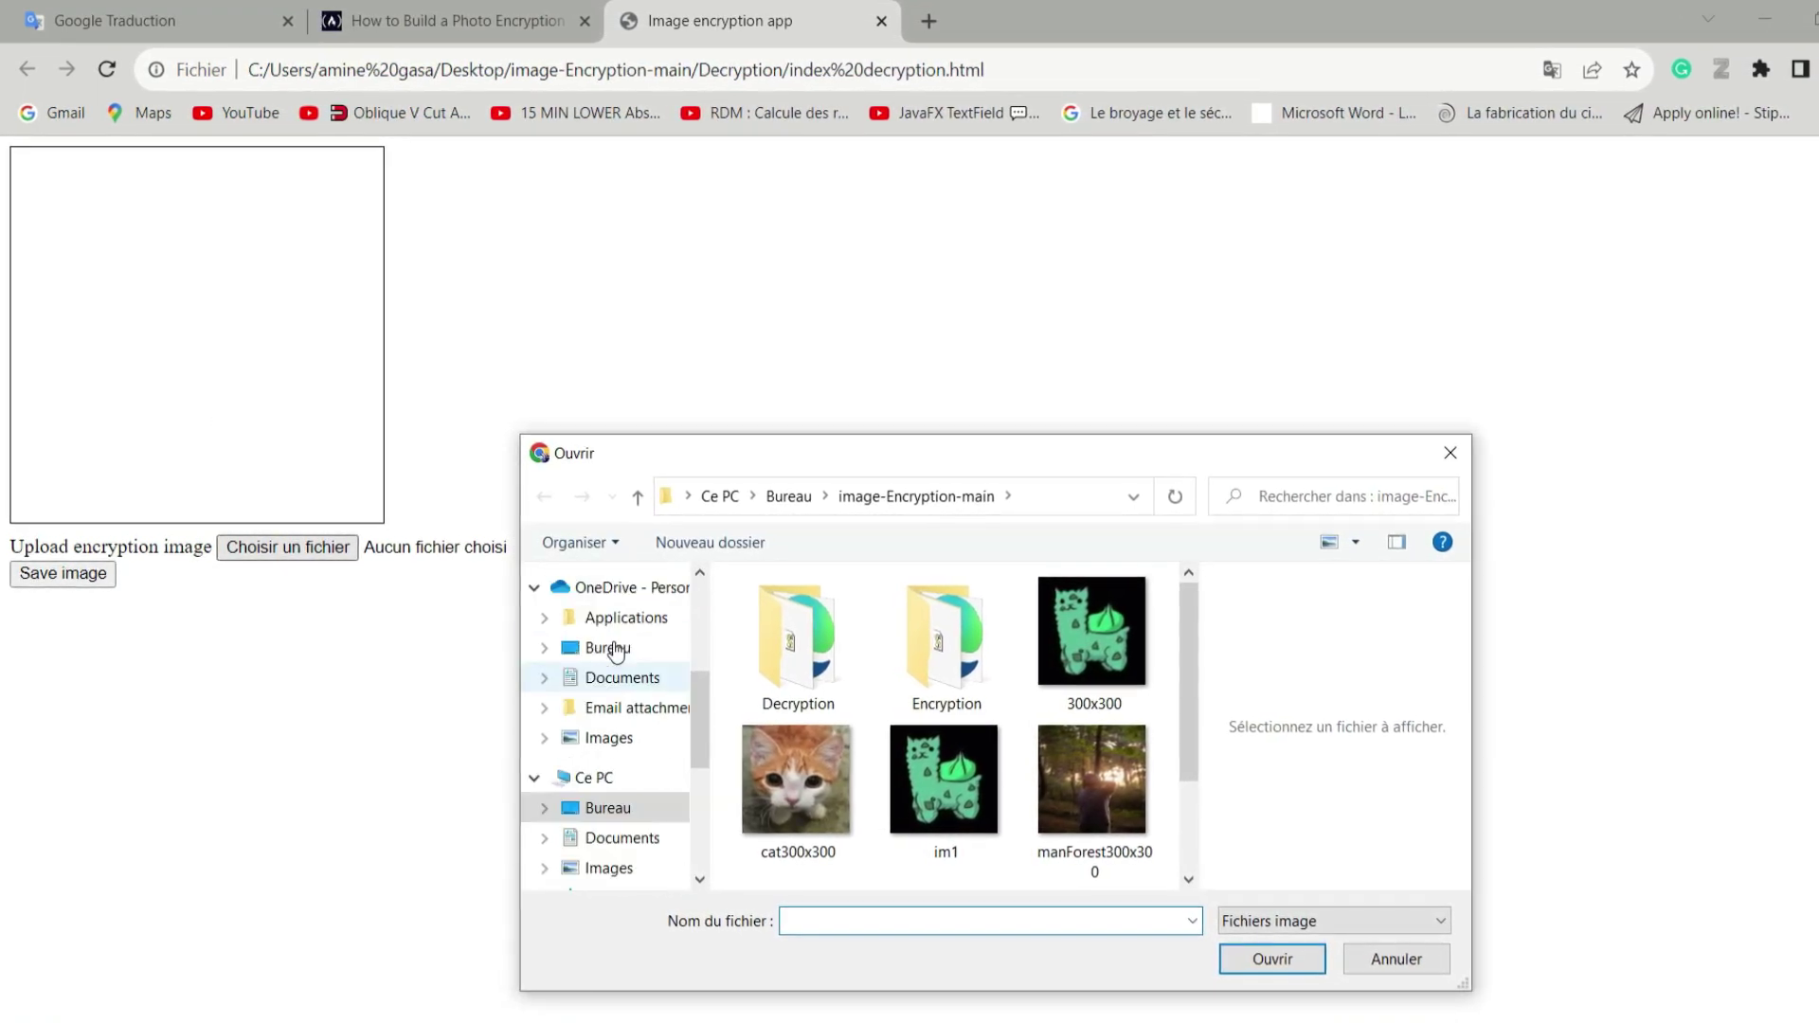
pyautogui.scroll(1, 616, 654)
pyautogui.scroll(1, 616, 654)
pyautogui.scroll(2, 616, 649)
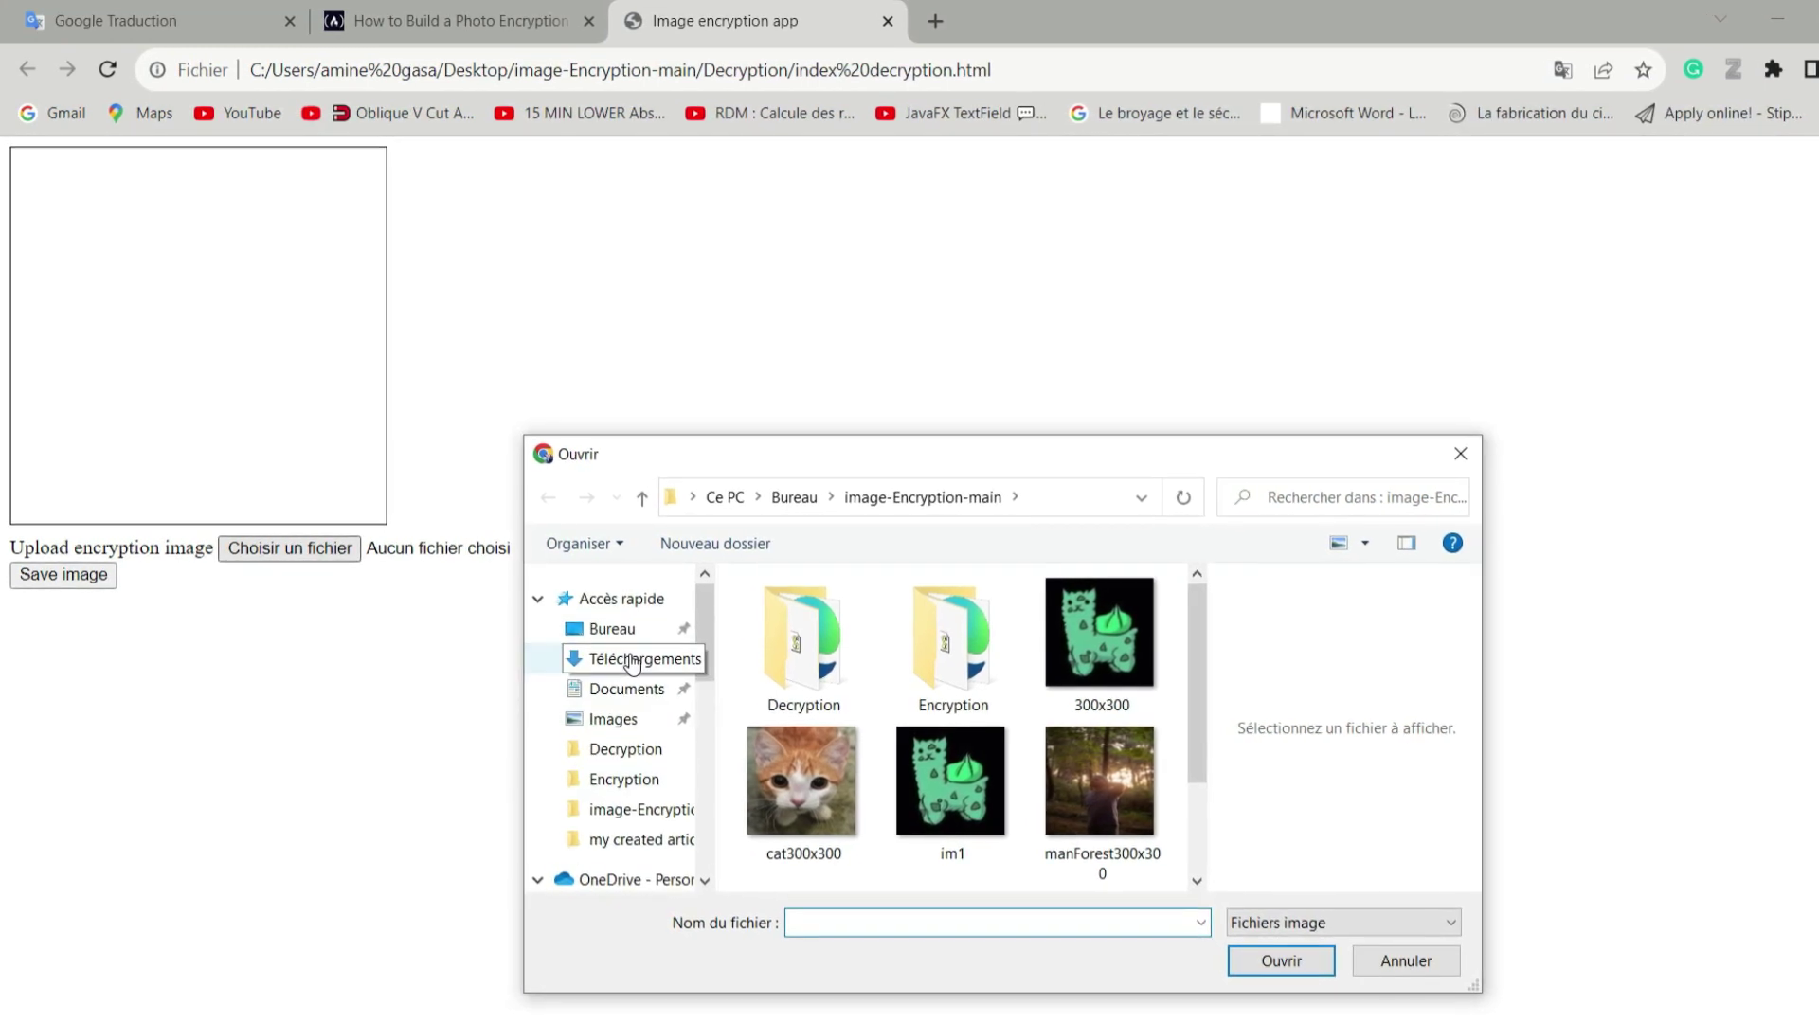
pyautogui.click(629, 658)
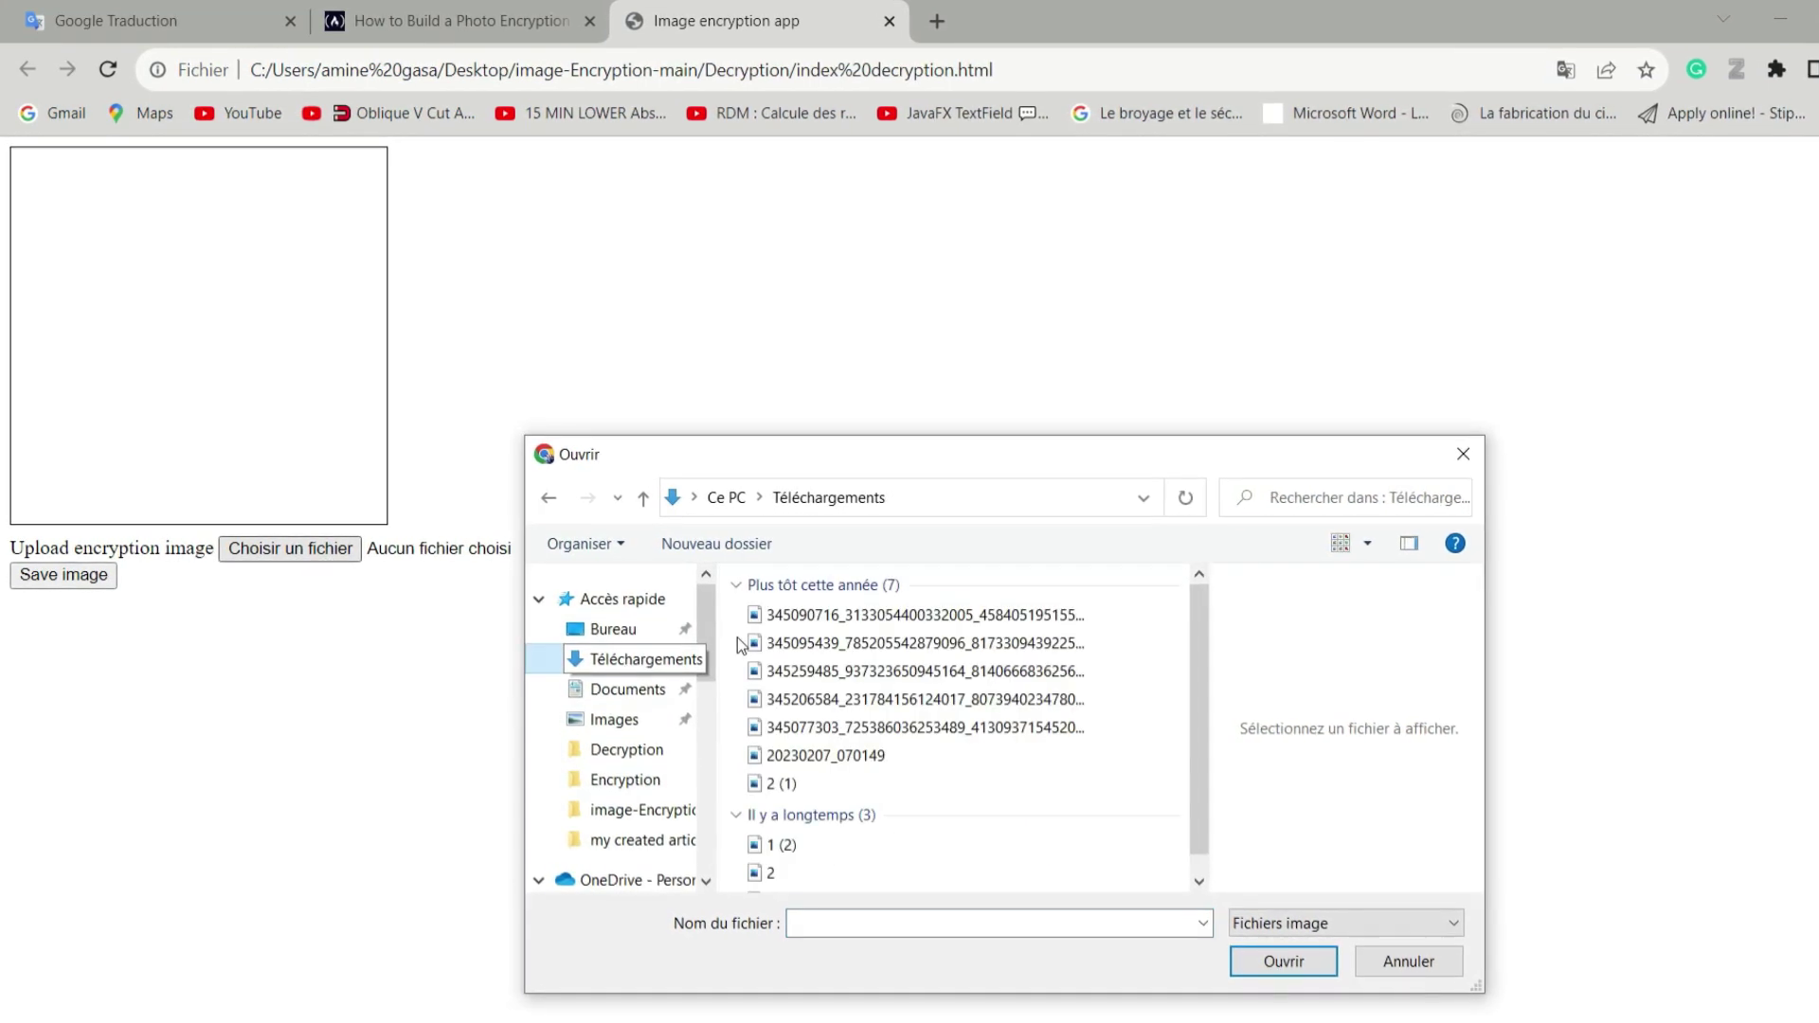
pyautogui.click(1367, 926)
pyautogui.click(1274, 966)
pyautogui.click(852, 617)
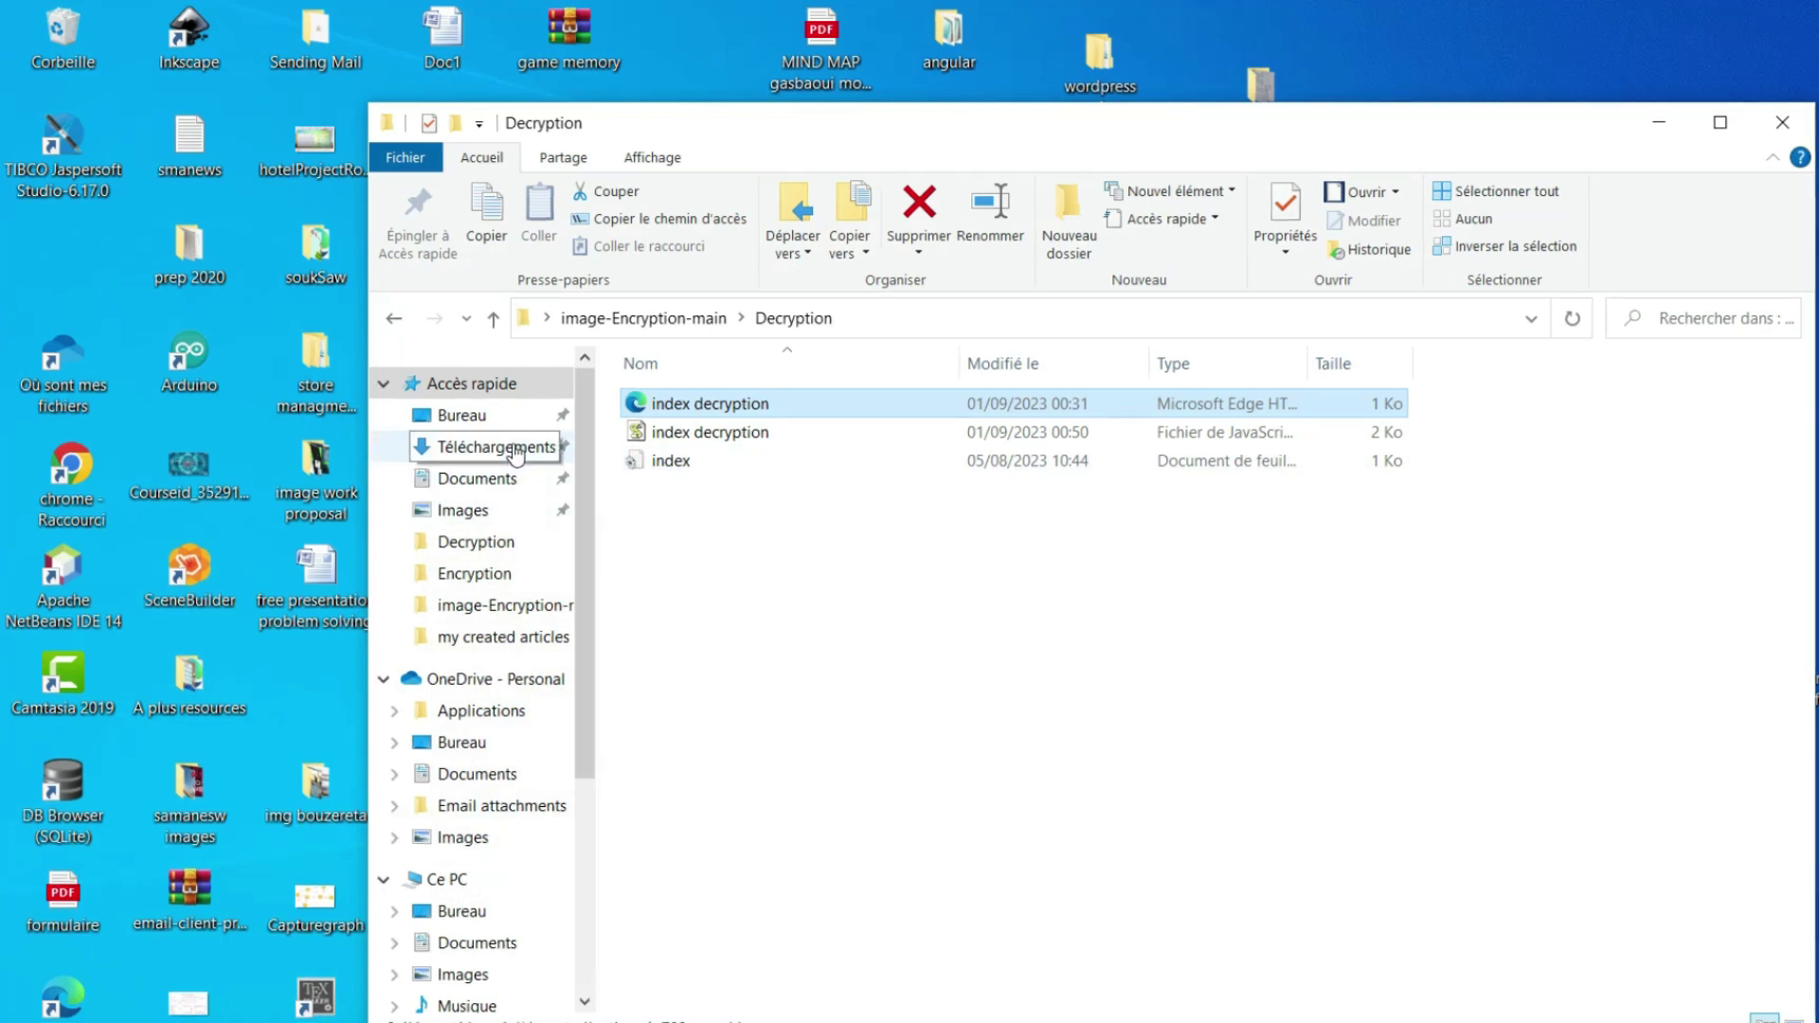
pyautogui.click(478, 447)
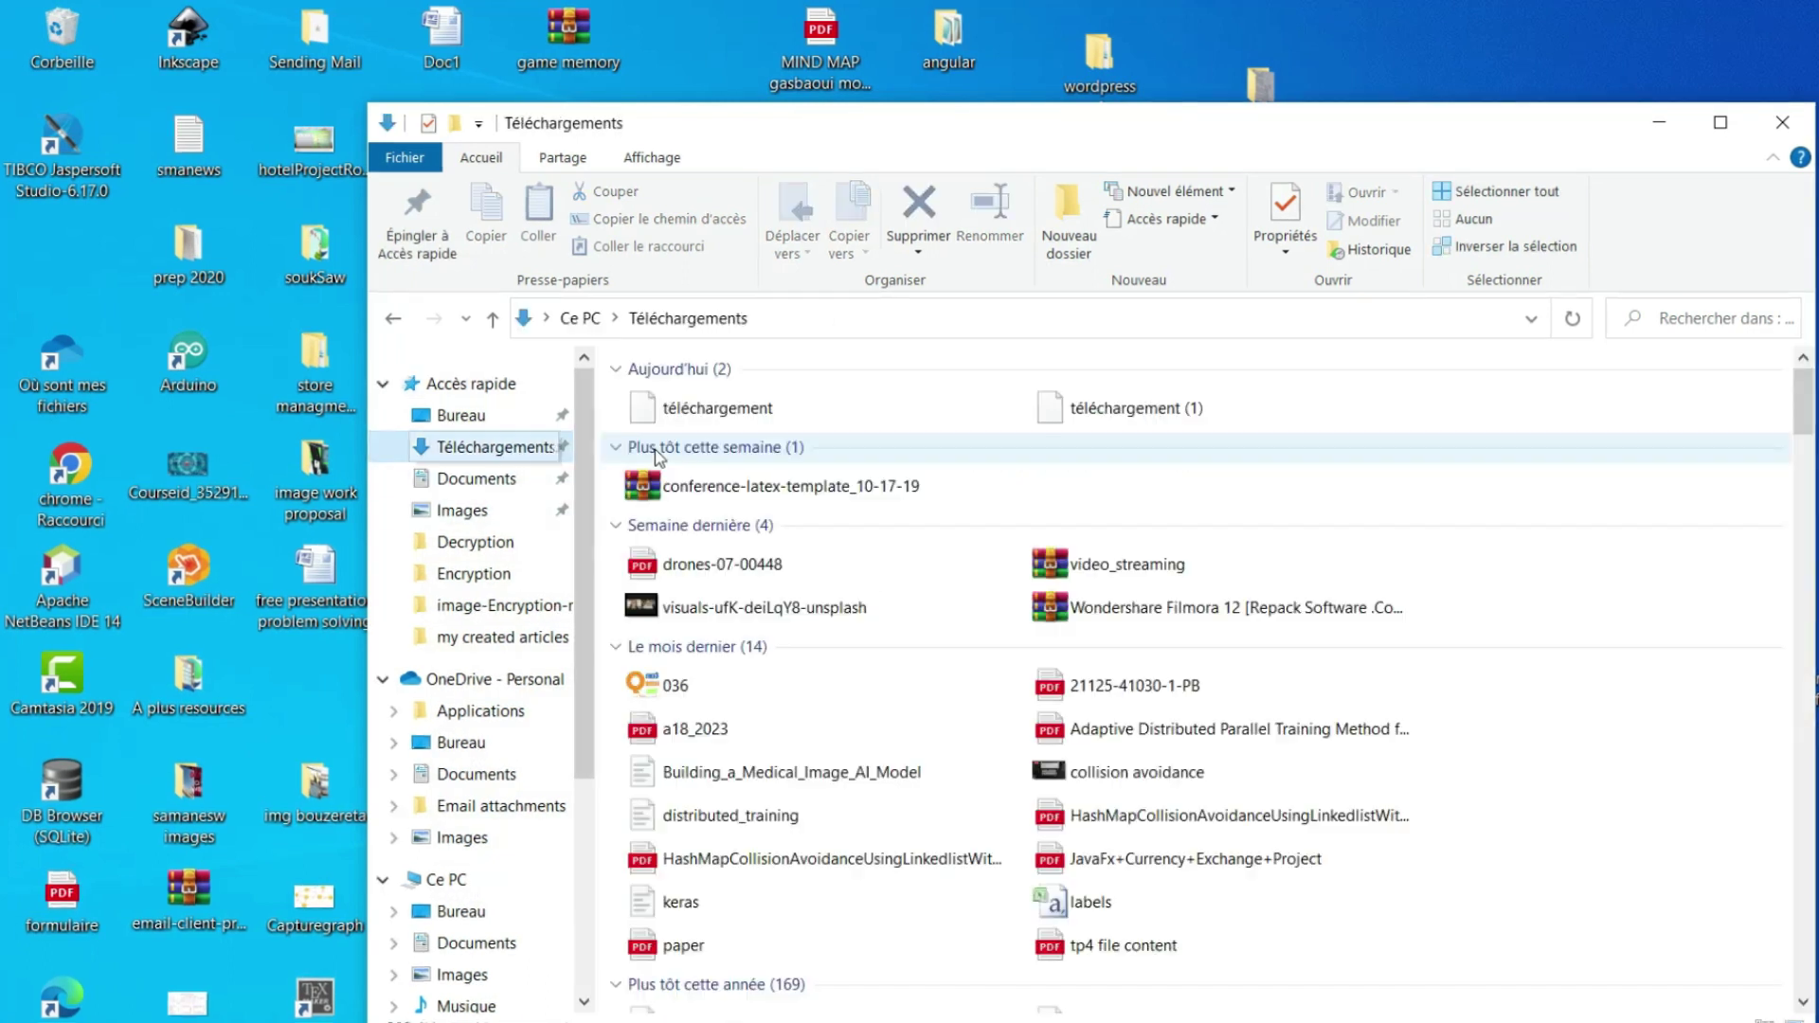
# Open 'téléchargement (1)' with Paint to reveal the hidden castle message
pyautogui.rightClick(1080, 414)
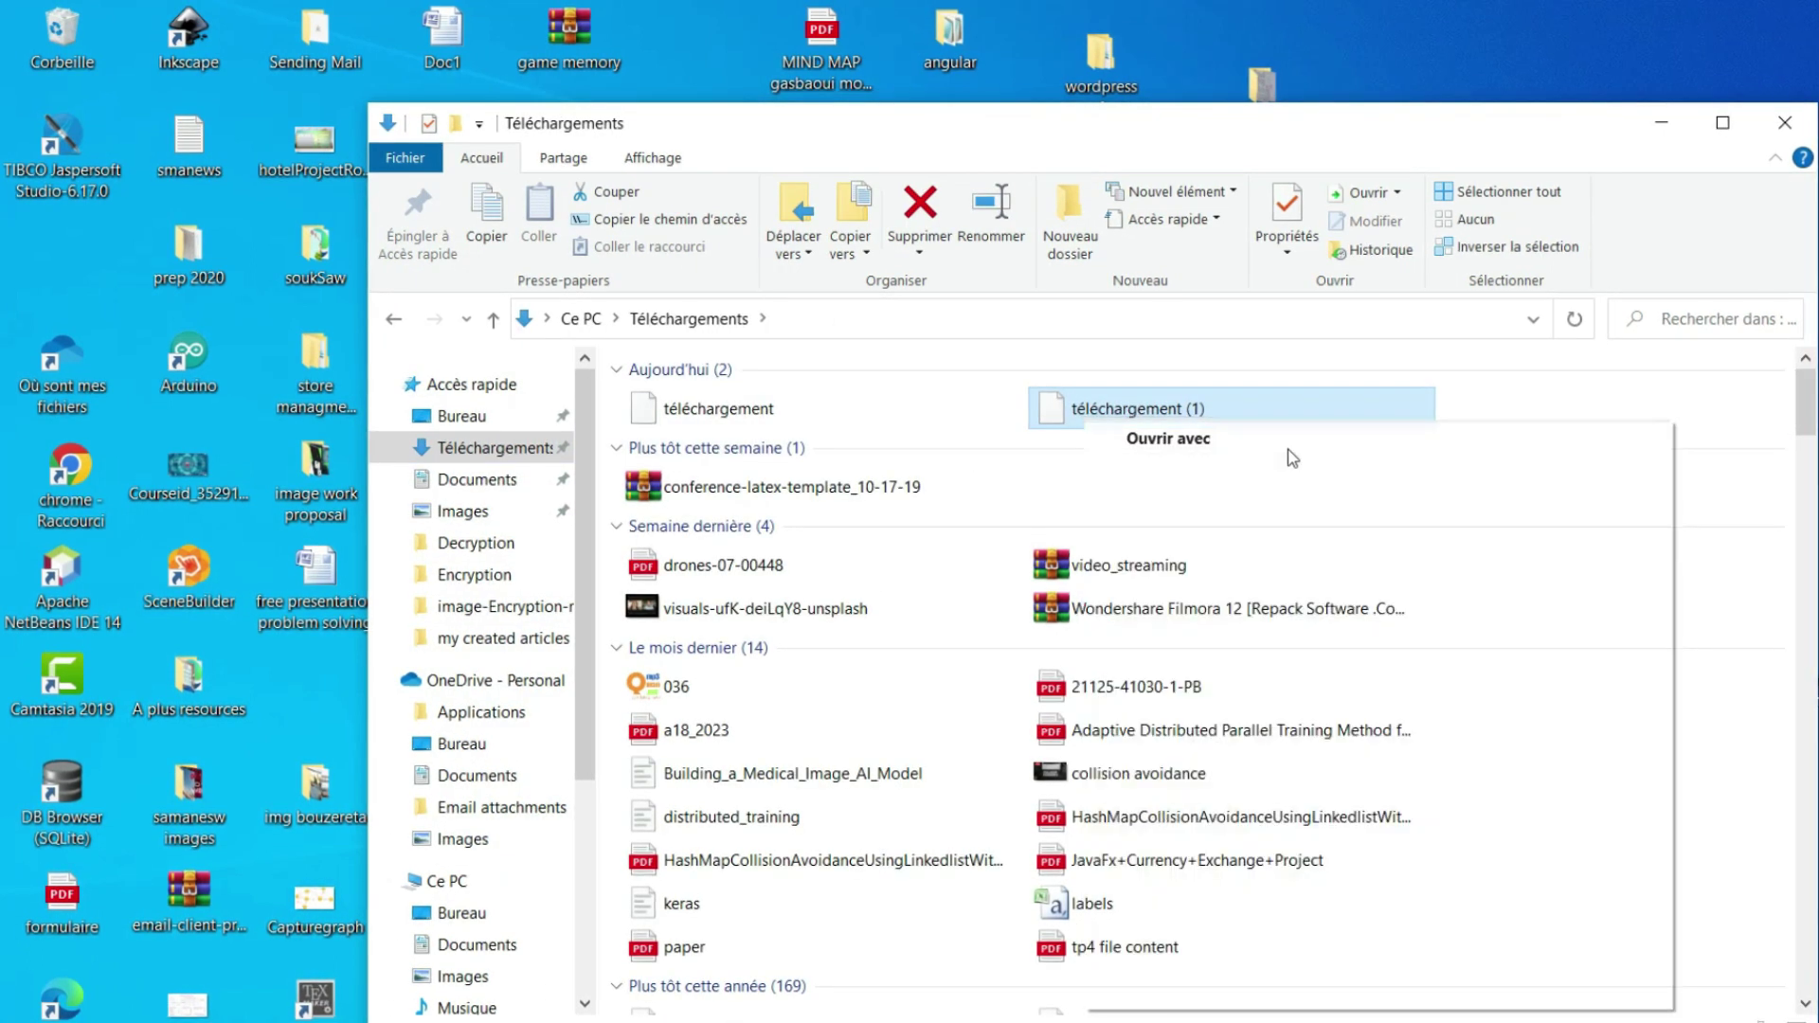
pyautogui.scroll(-1, 810, 565)
pyautogui.scroll(-5, 810, 565)
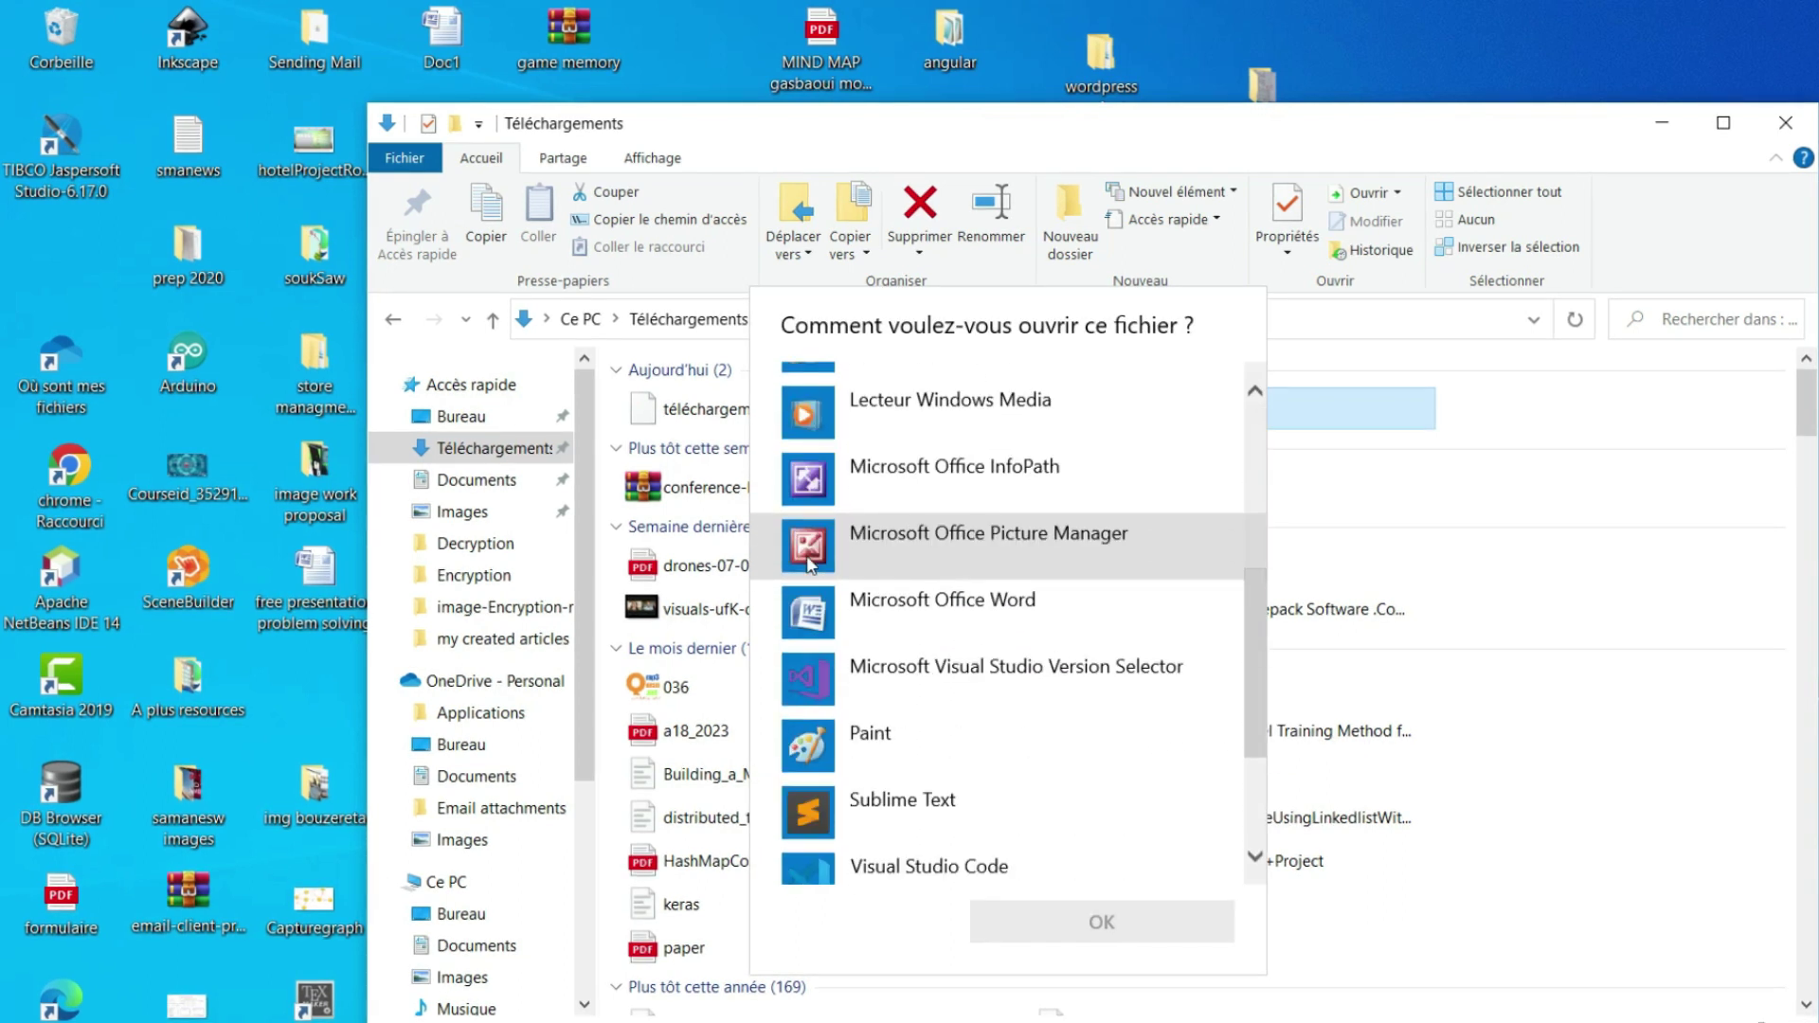
pyautogui.doubleClick(853, 720)
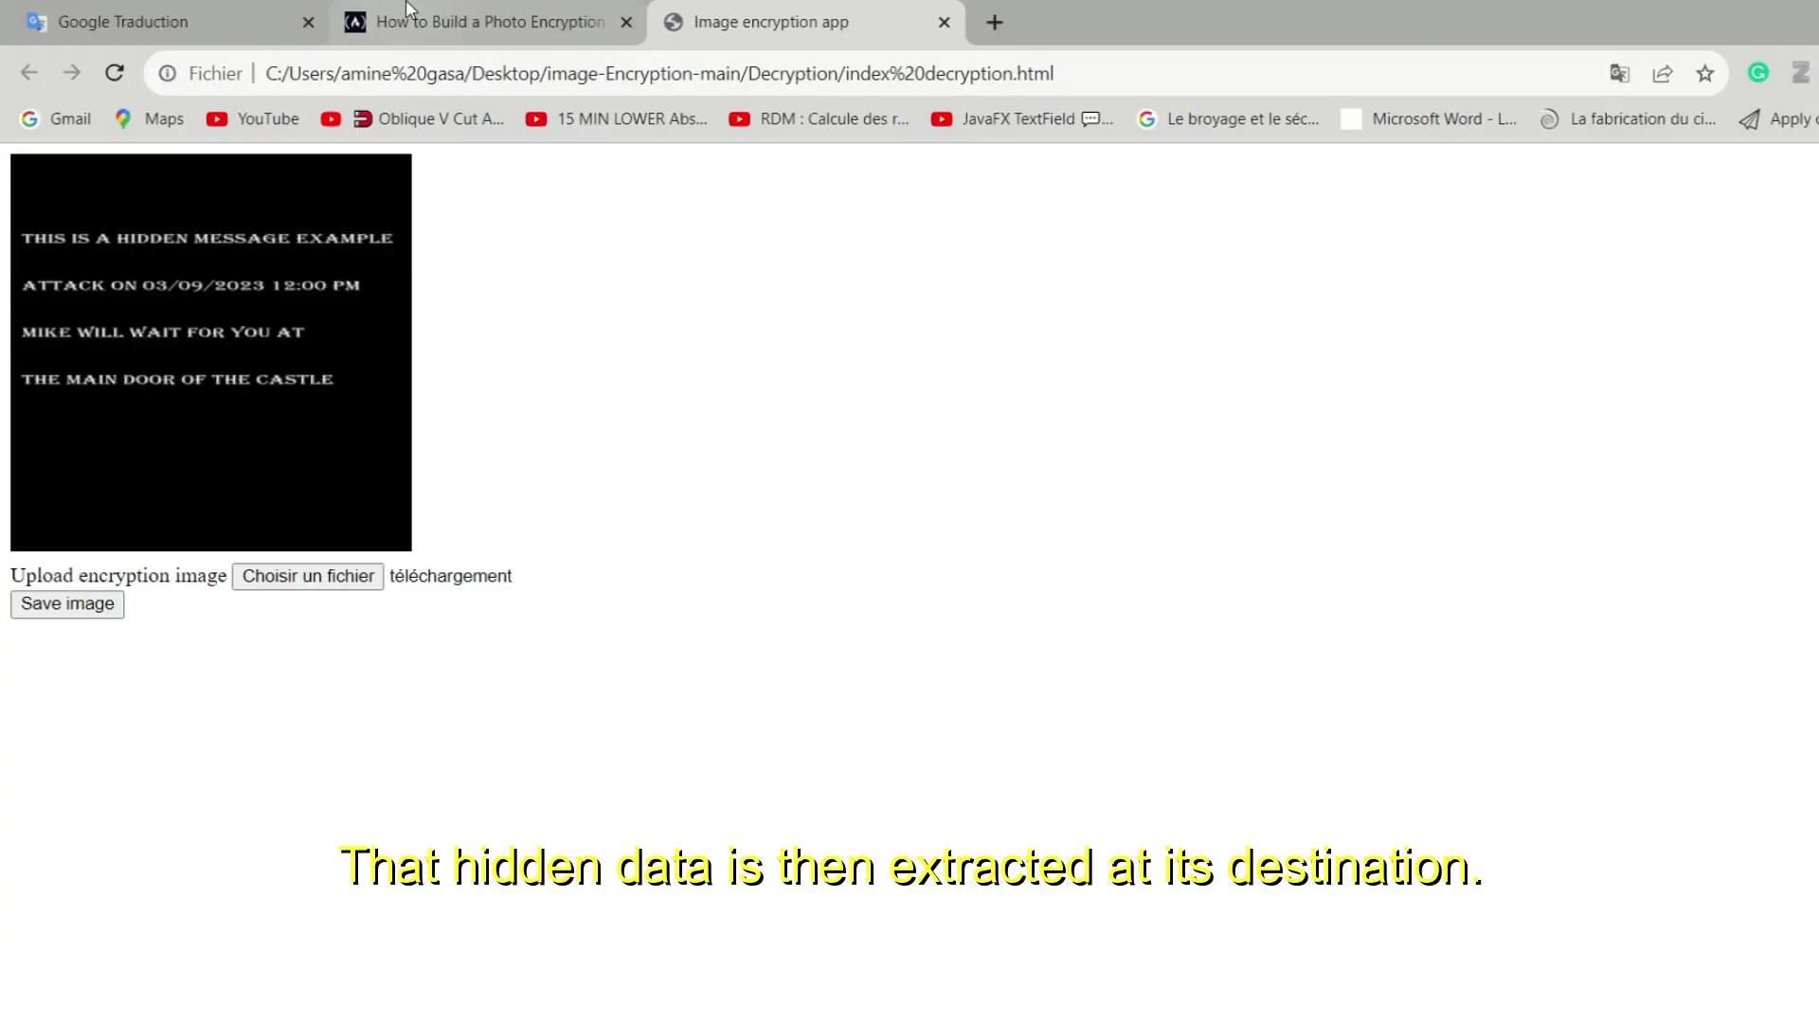
# Switch to the freeCodeCamp 'How to Build a Photo Encryption App' tab
pyautogui.click(401, 14)
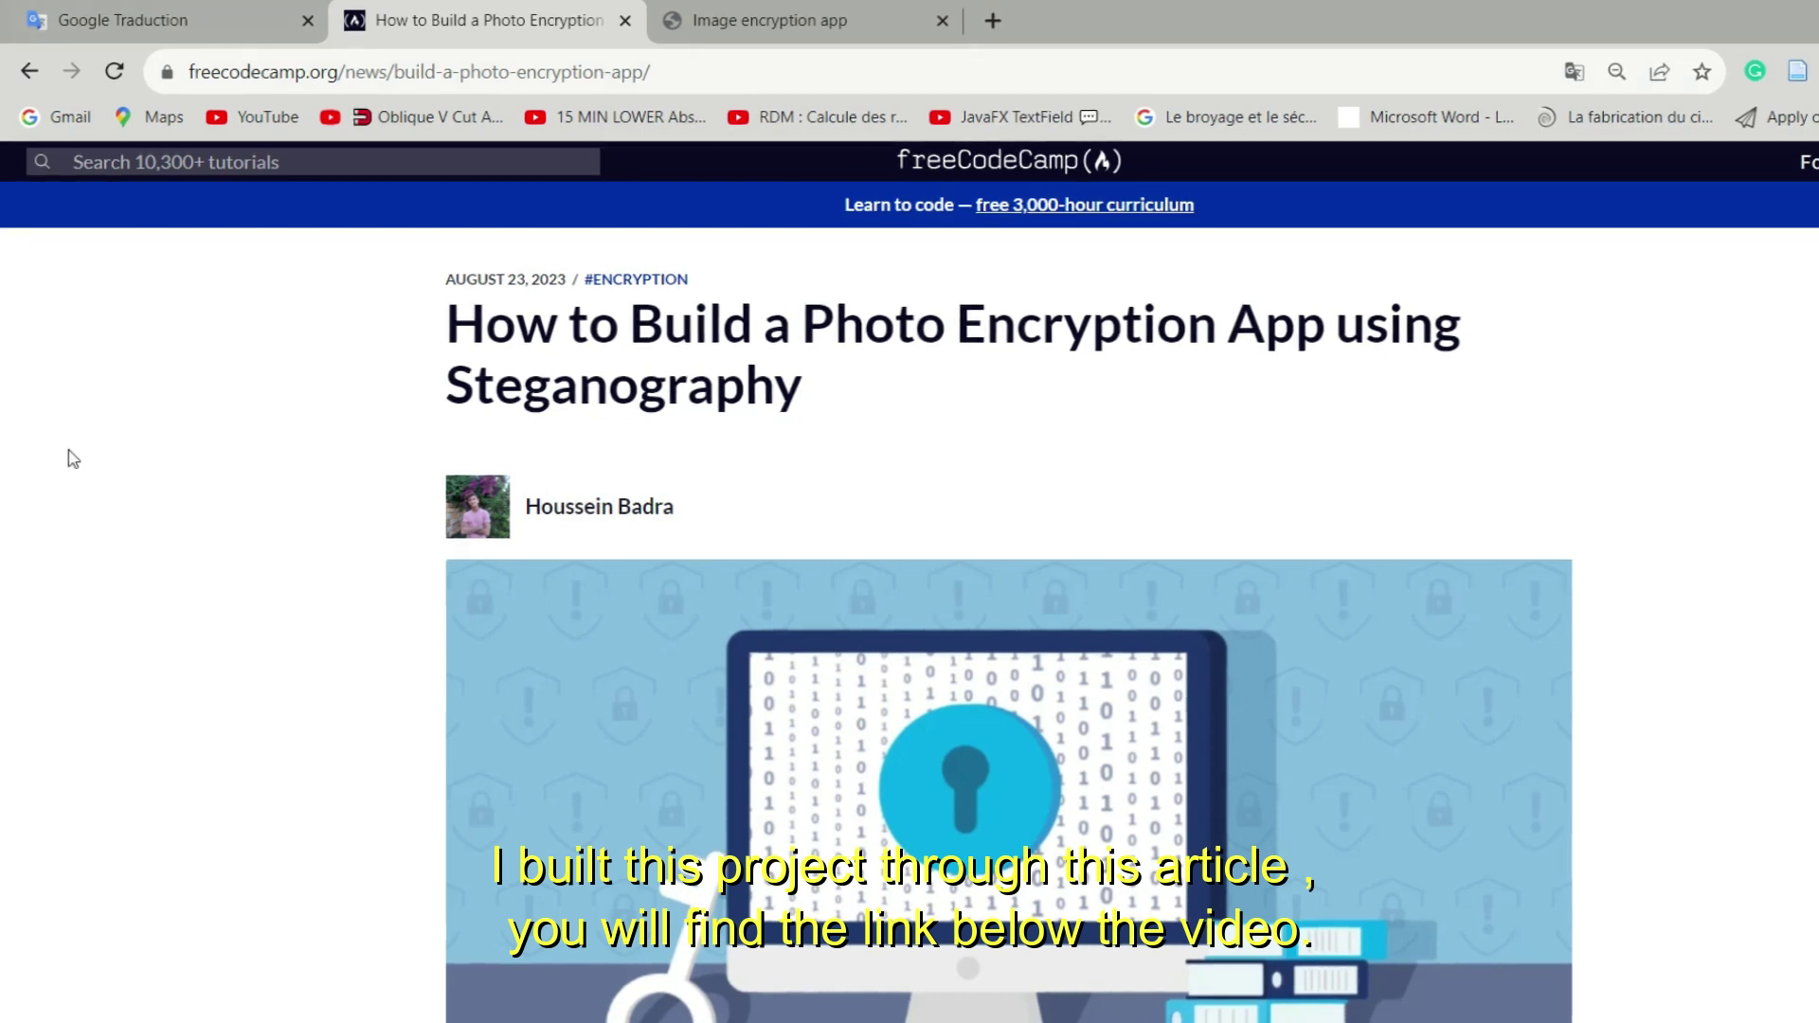
# Scroll into the freeCodeCamp article's introduction, then close the decoded message image
pyautogui.scroll(-2, 99, 521)
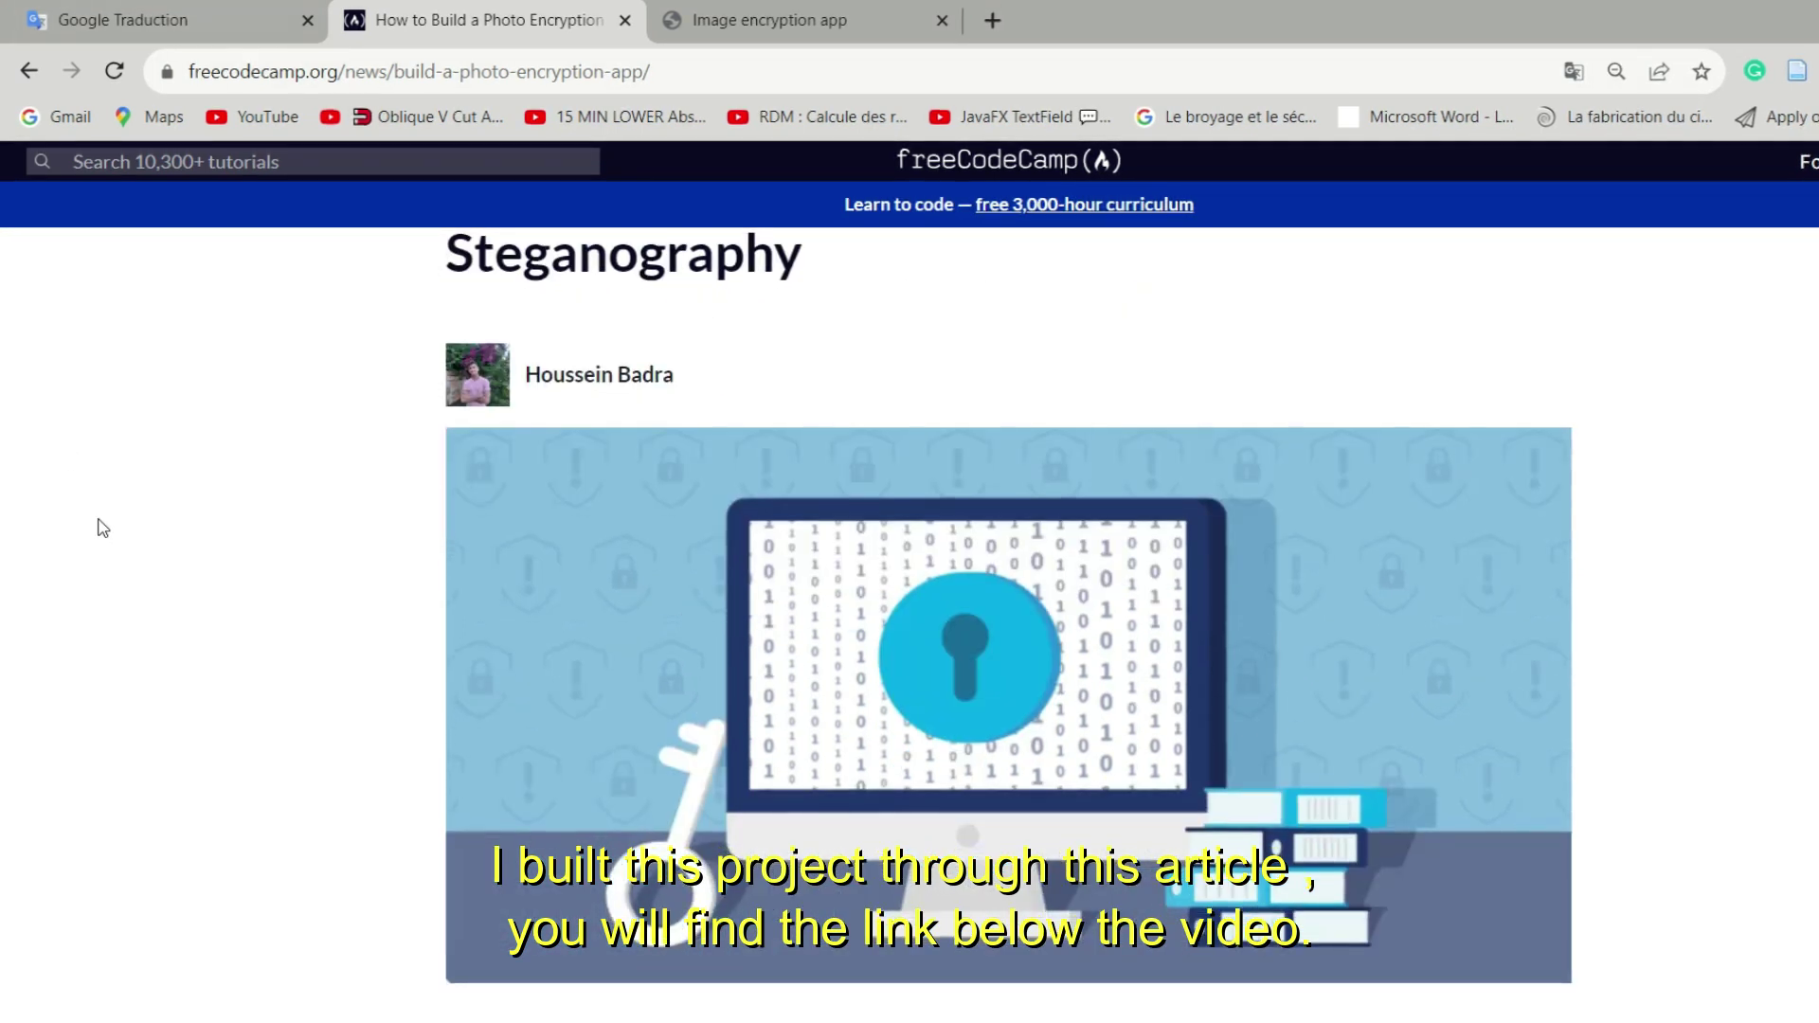
pyautogui.scroll(-3, 110, 538)
pyautogui.scroll(-4, 111, 542)
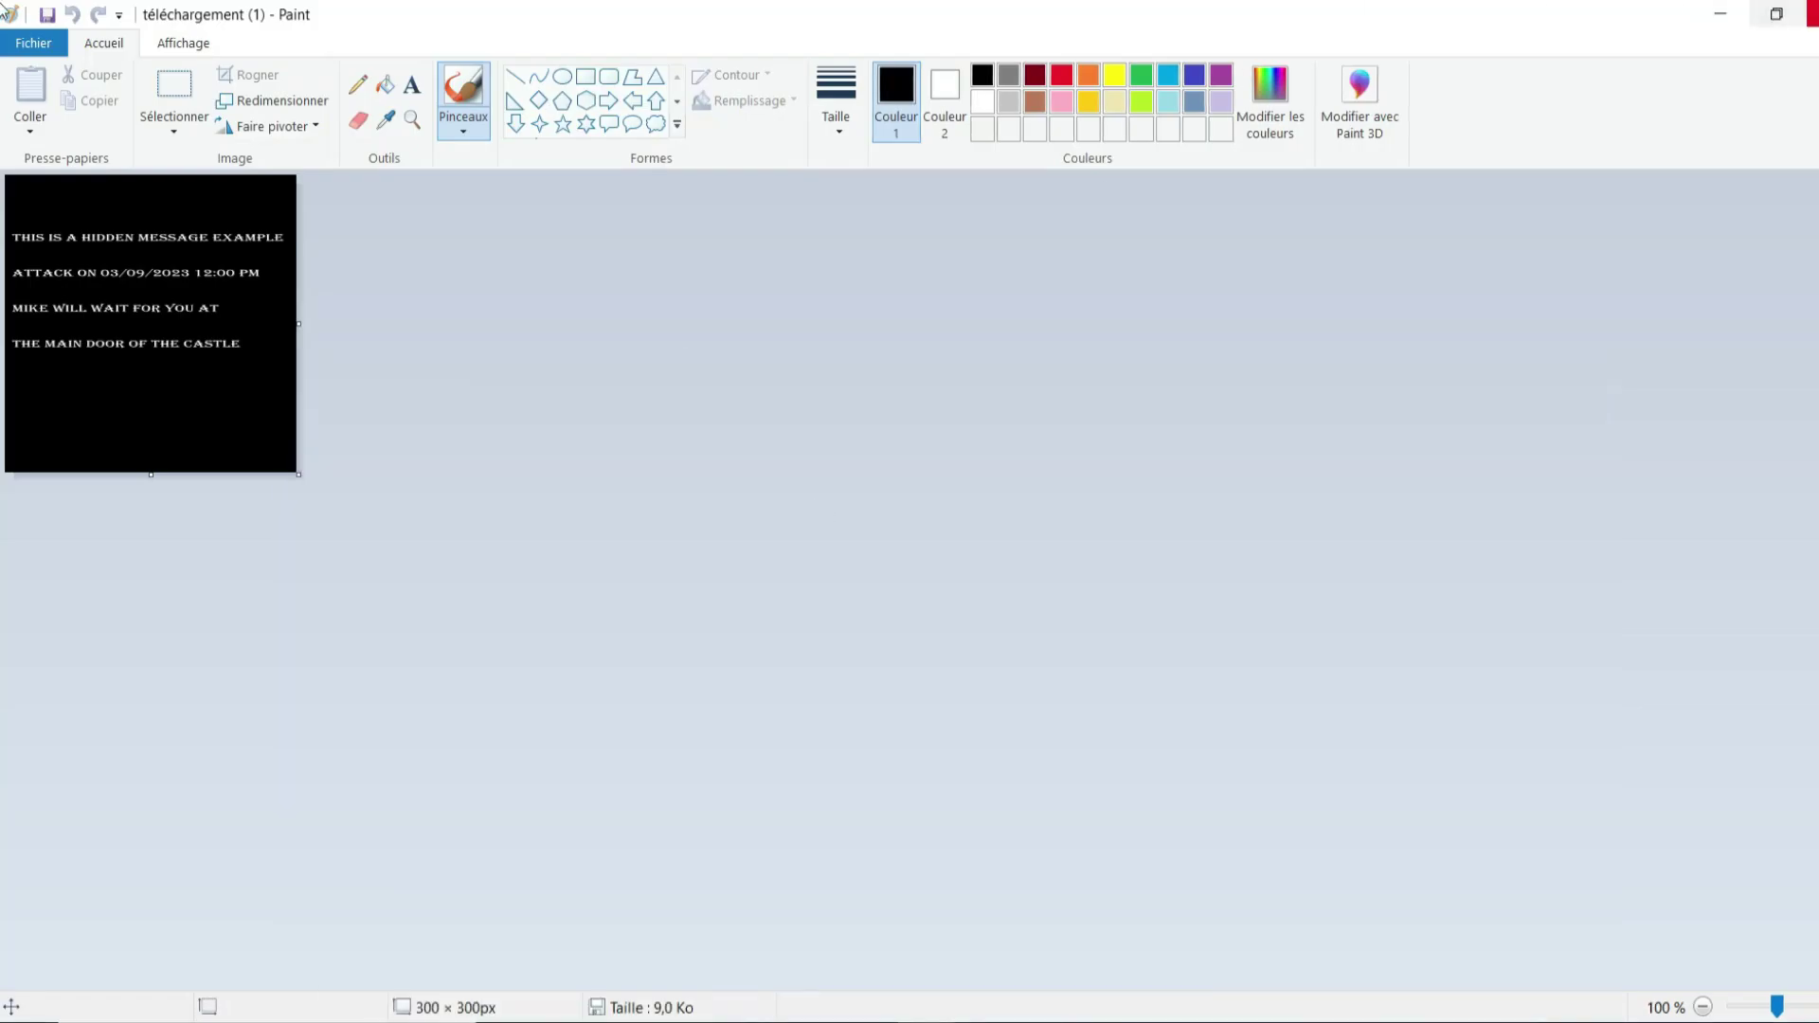
pyautogui.click(1811, 14)
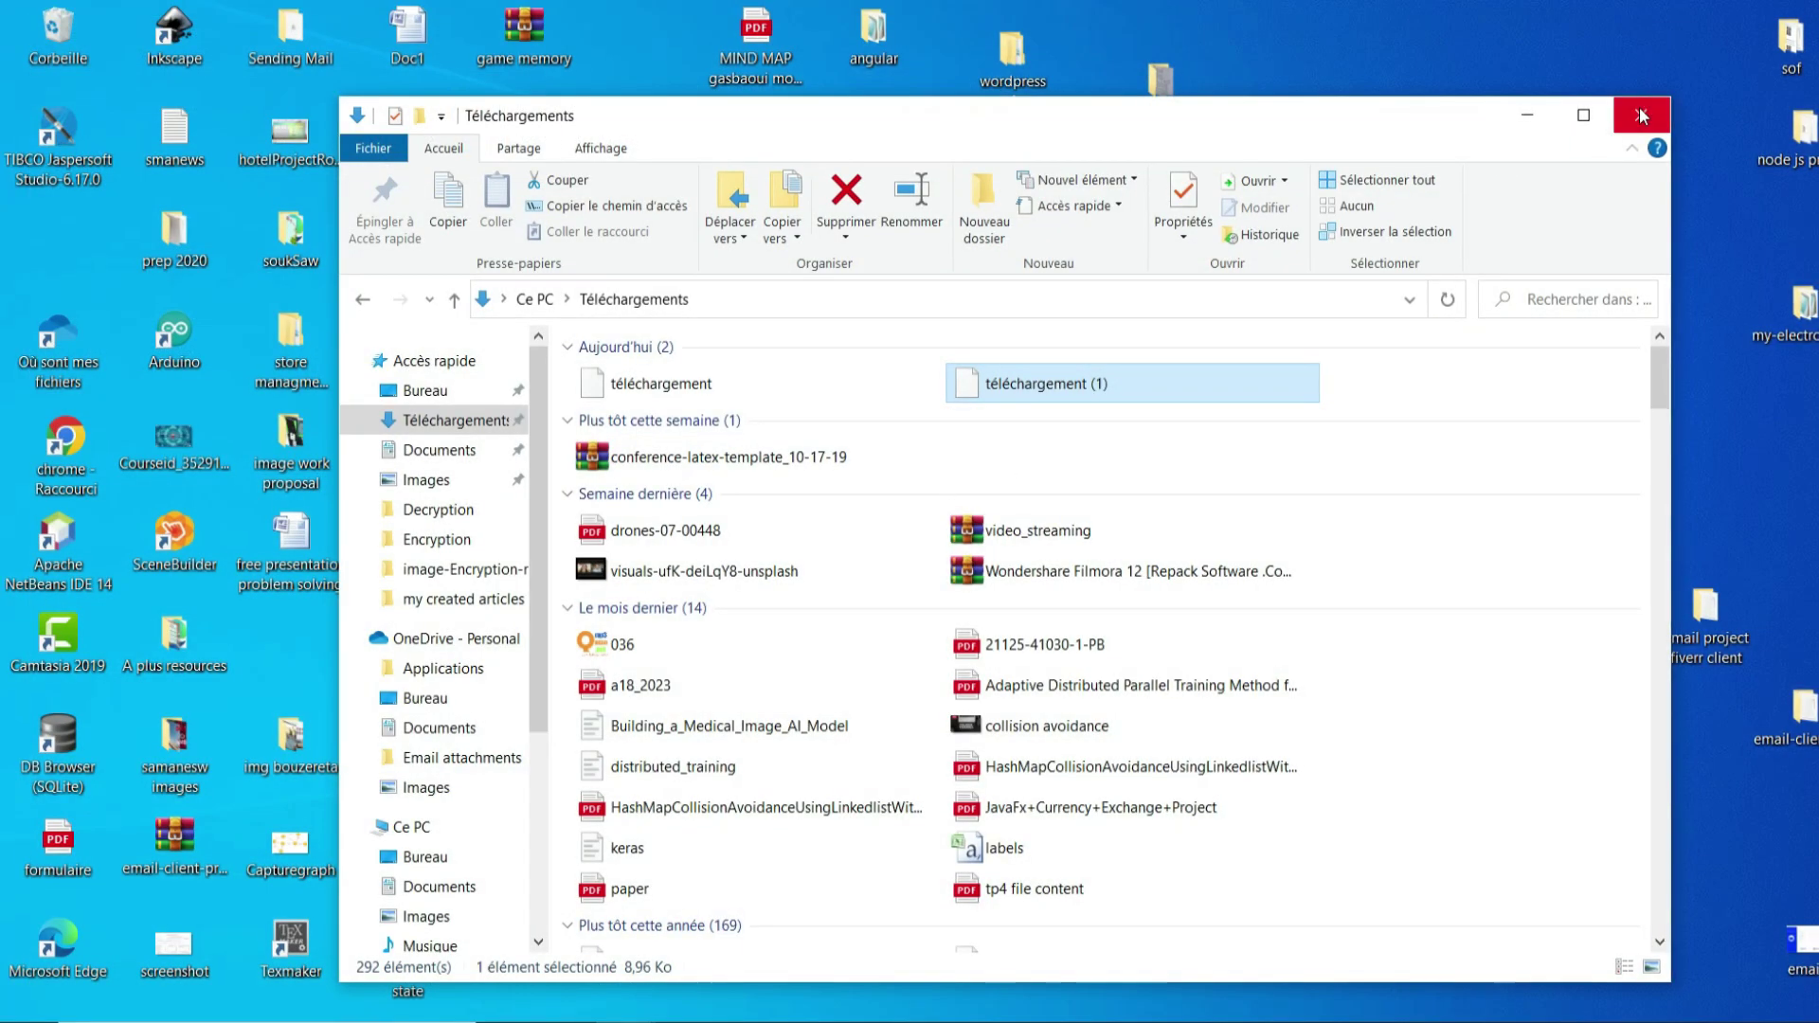
# Close the Downloads window and open image-Encryption-main's message image for editing in Paint
pyautogui.click(1641, 115)
pyautogui.doubleClick(1032, 453)
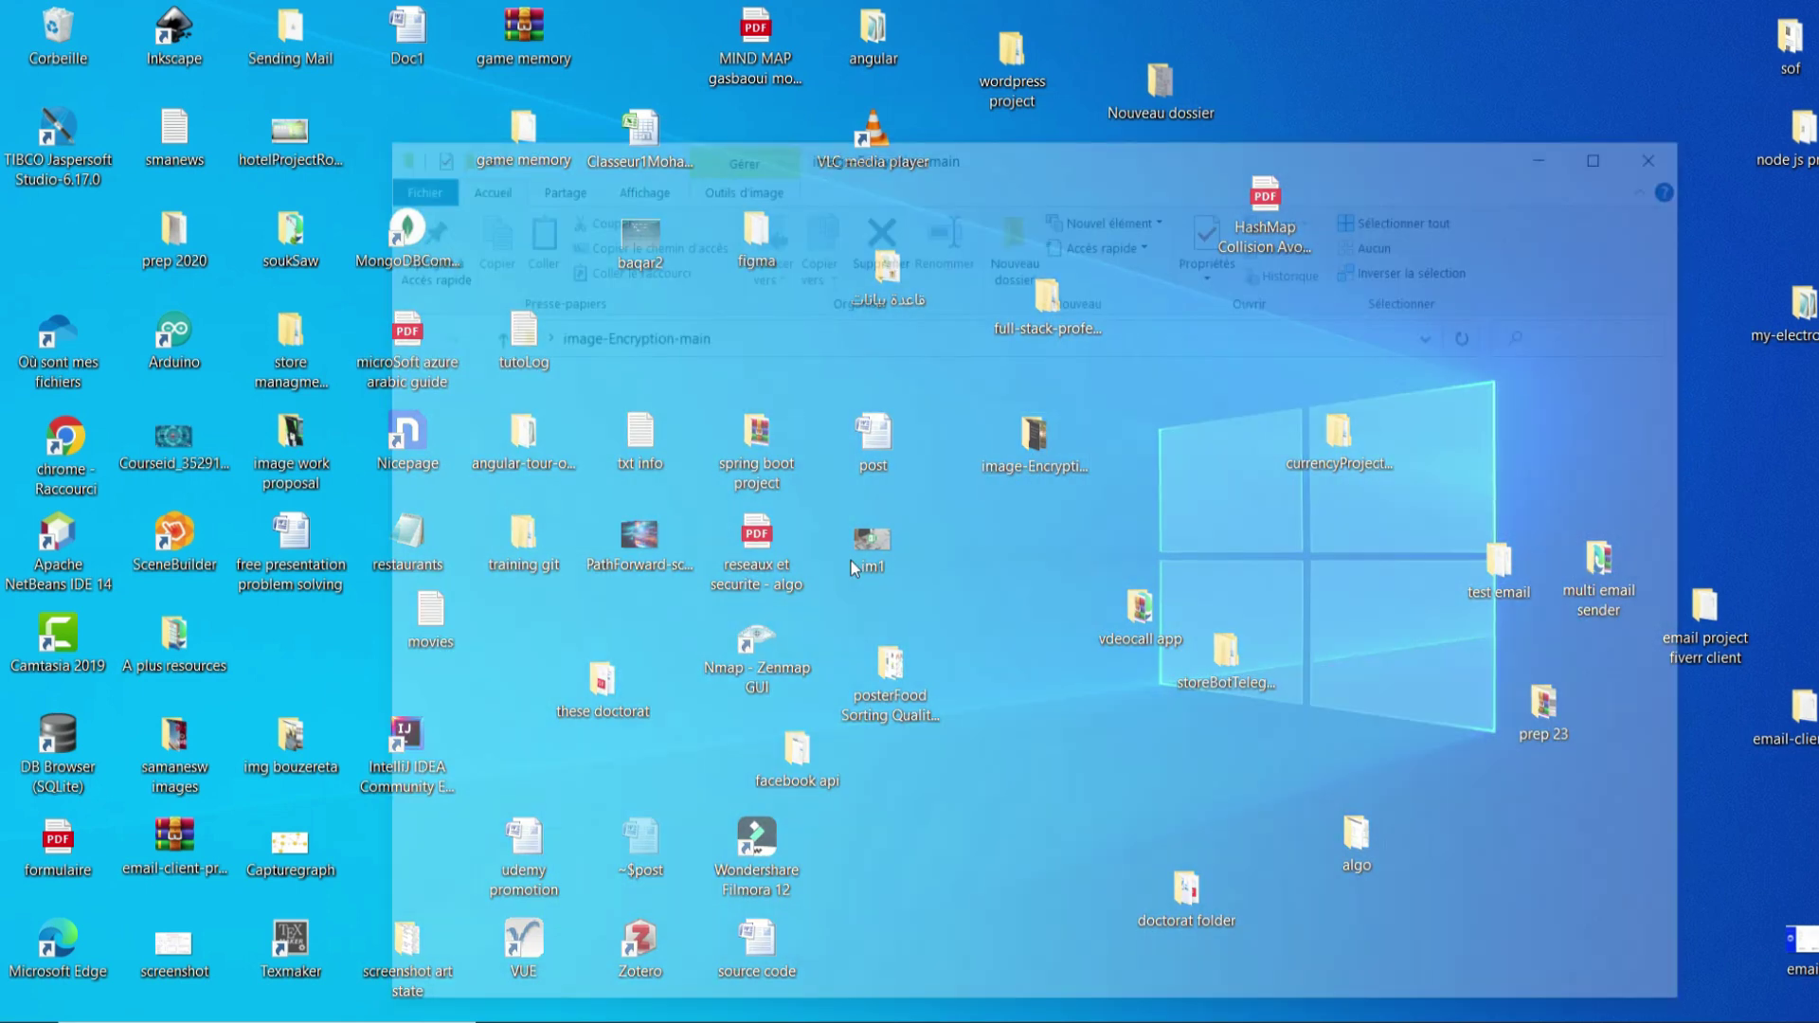
pyautogui.click(1488, 424)
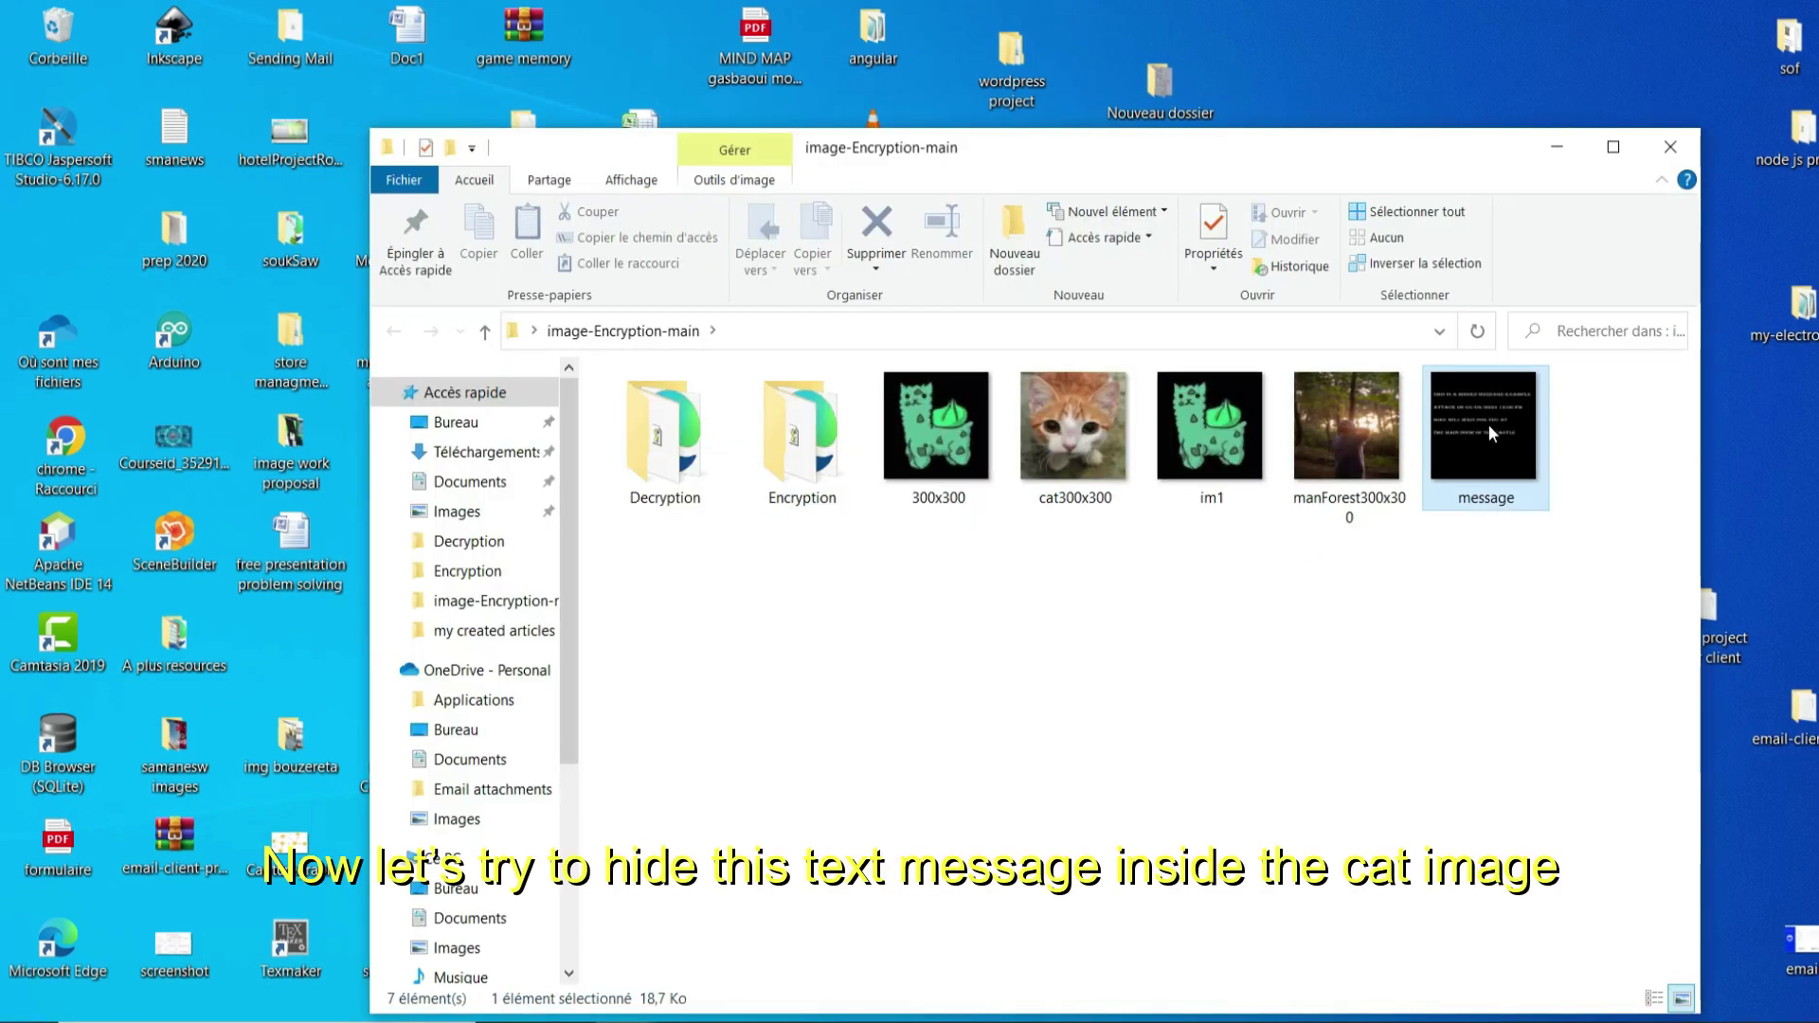
pyautogui.rightClick(1487, 424)
pyautogui.click(1463, 332)
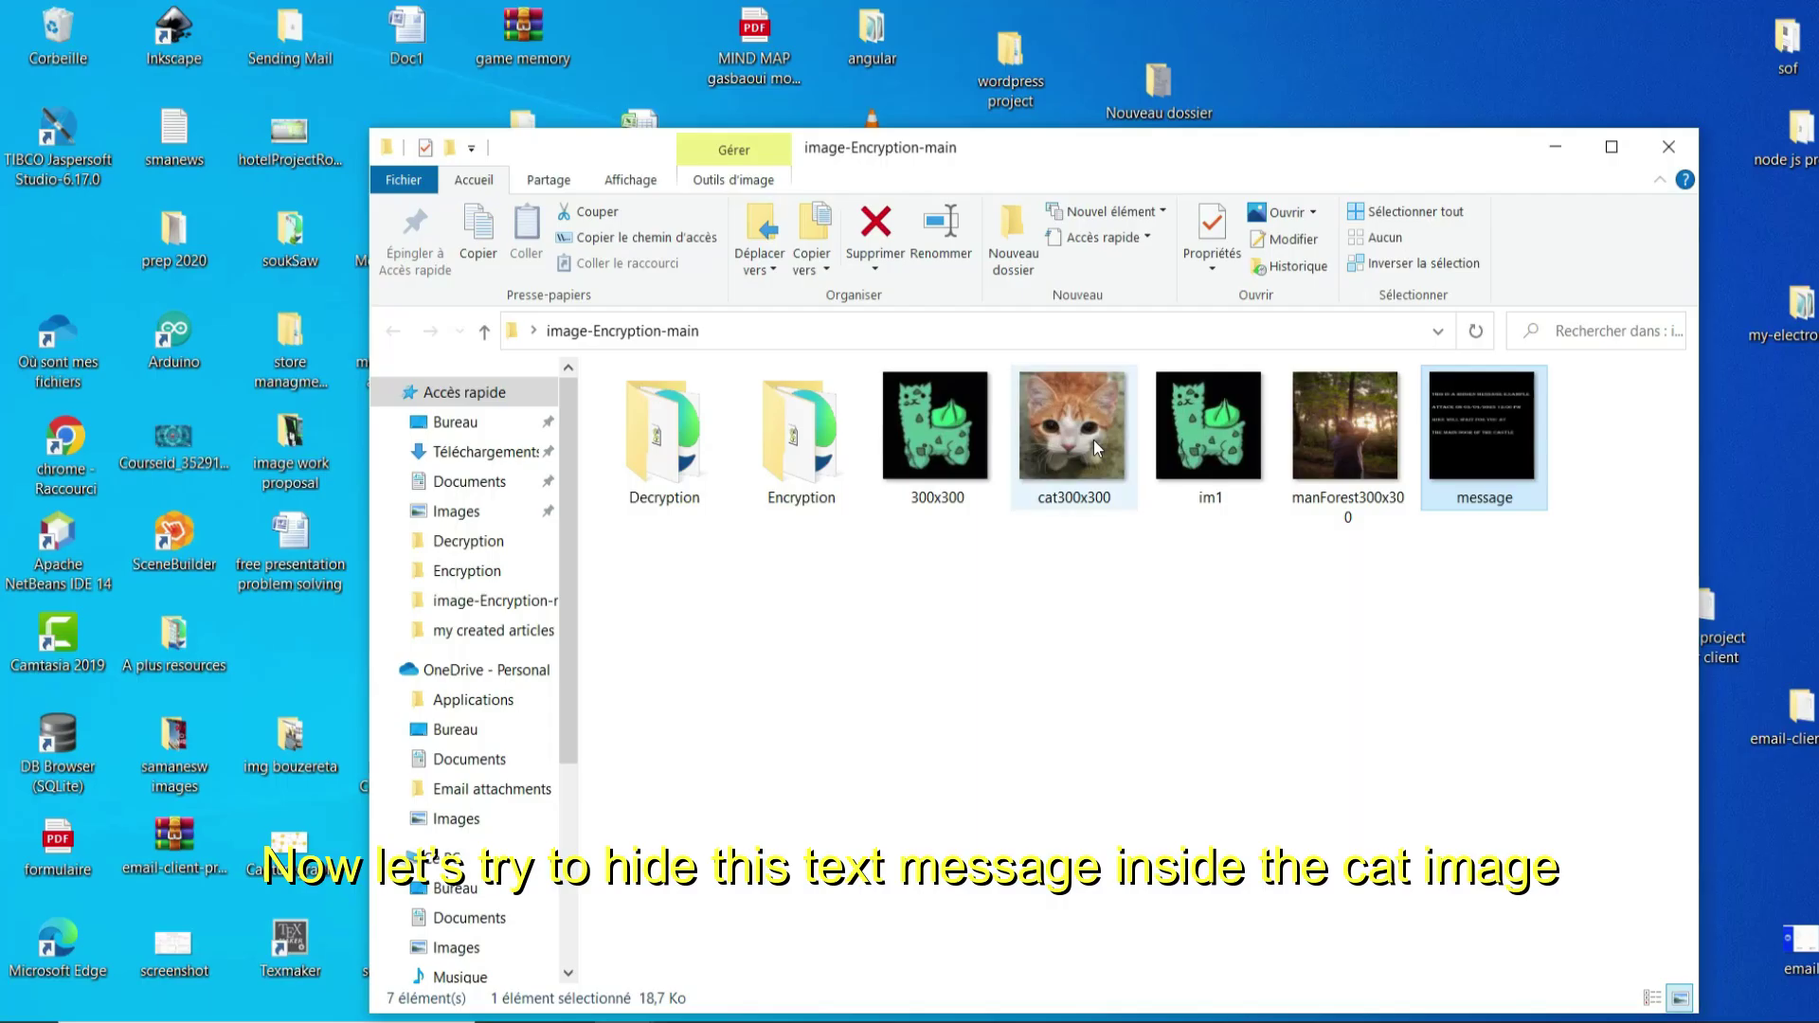
# Inspect the cat300x300 image's options, then open the Encryption folder
pyautogui.click(1091, 437)
pyautogui.rightClick(1091, 438)
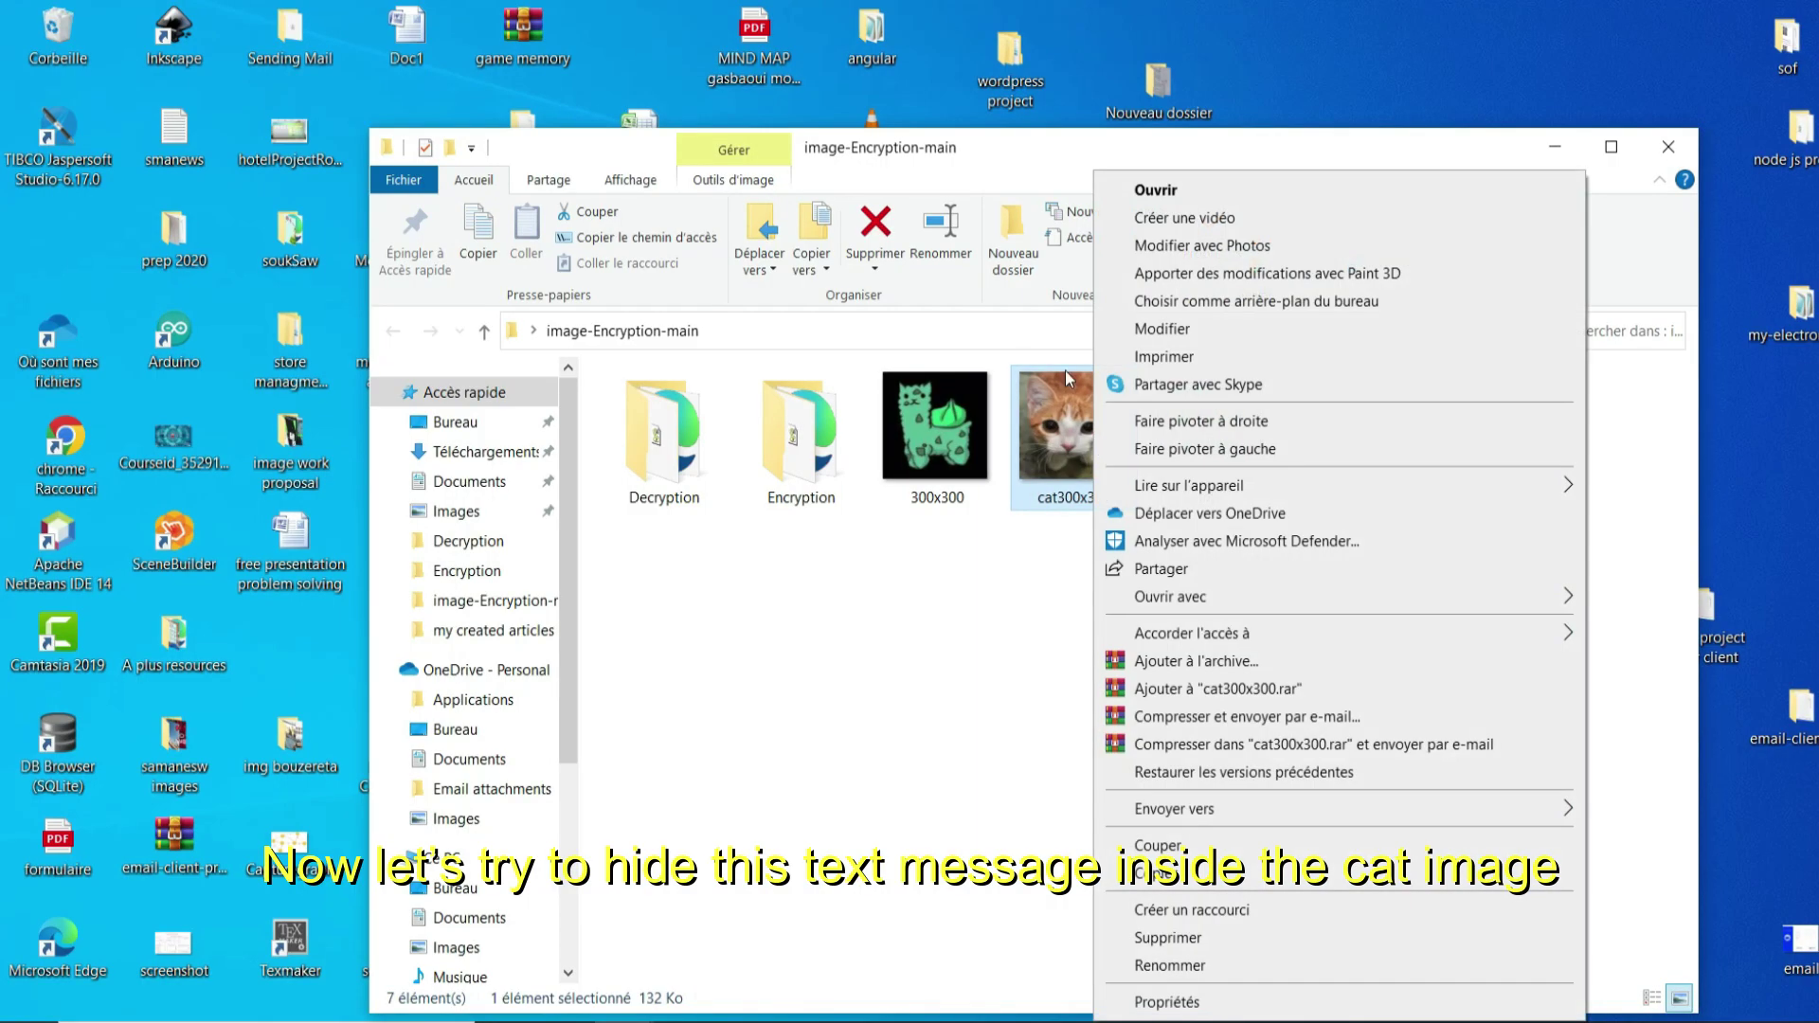
pyautogui.click(1148, 330)
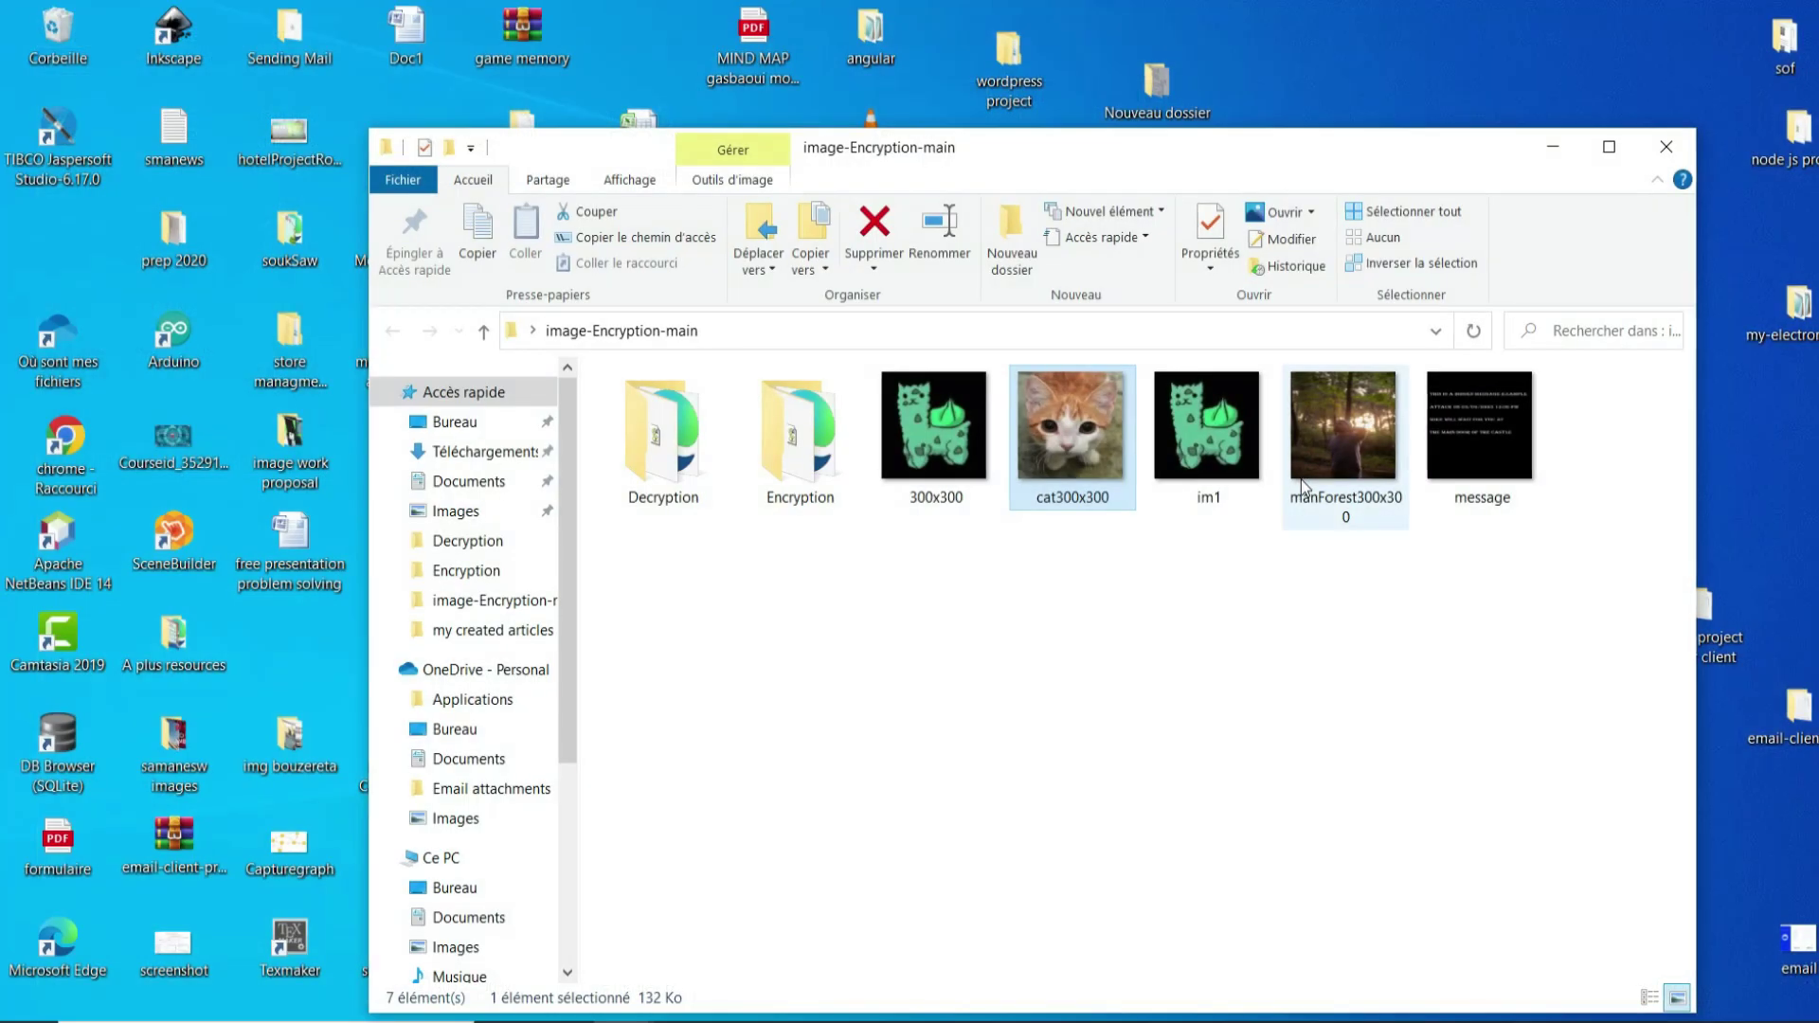
pyautogui.doubleClick(794, 447)
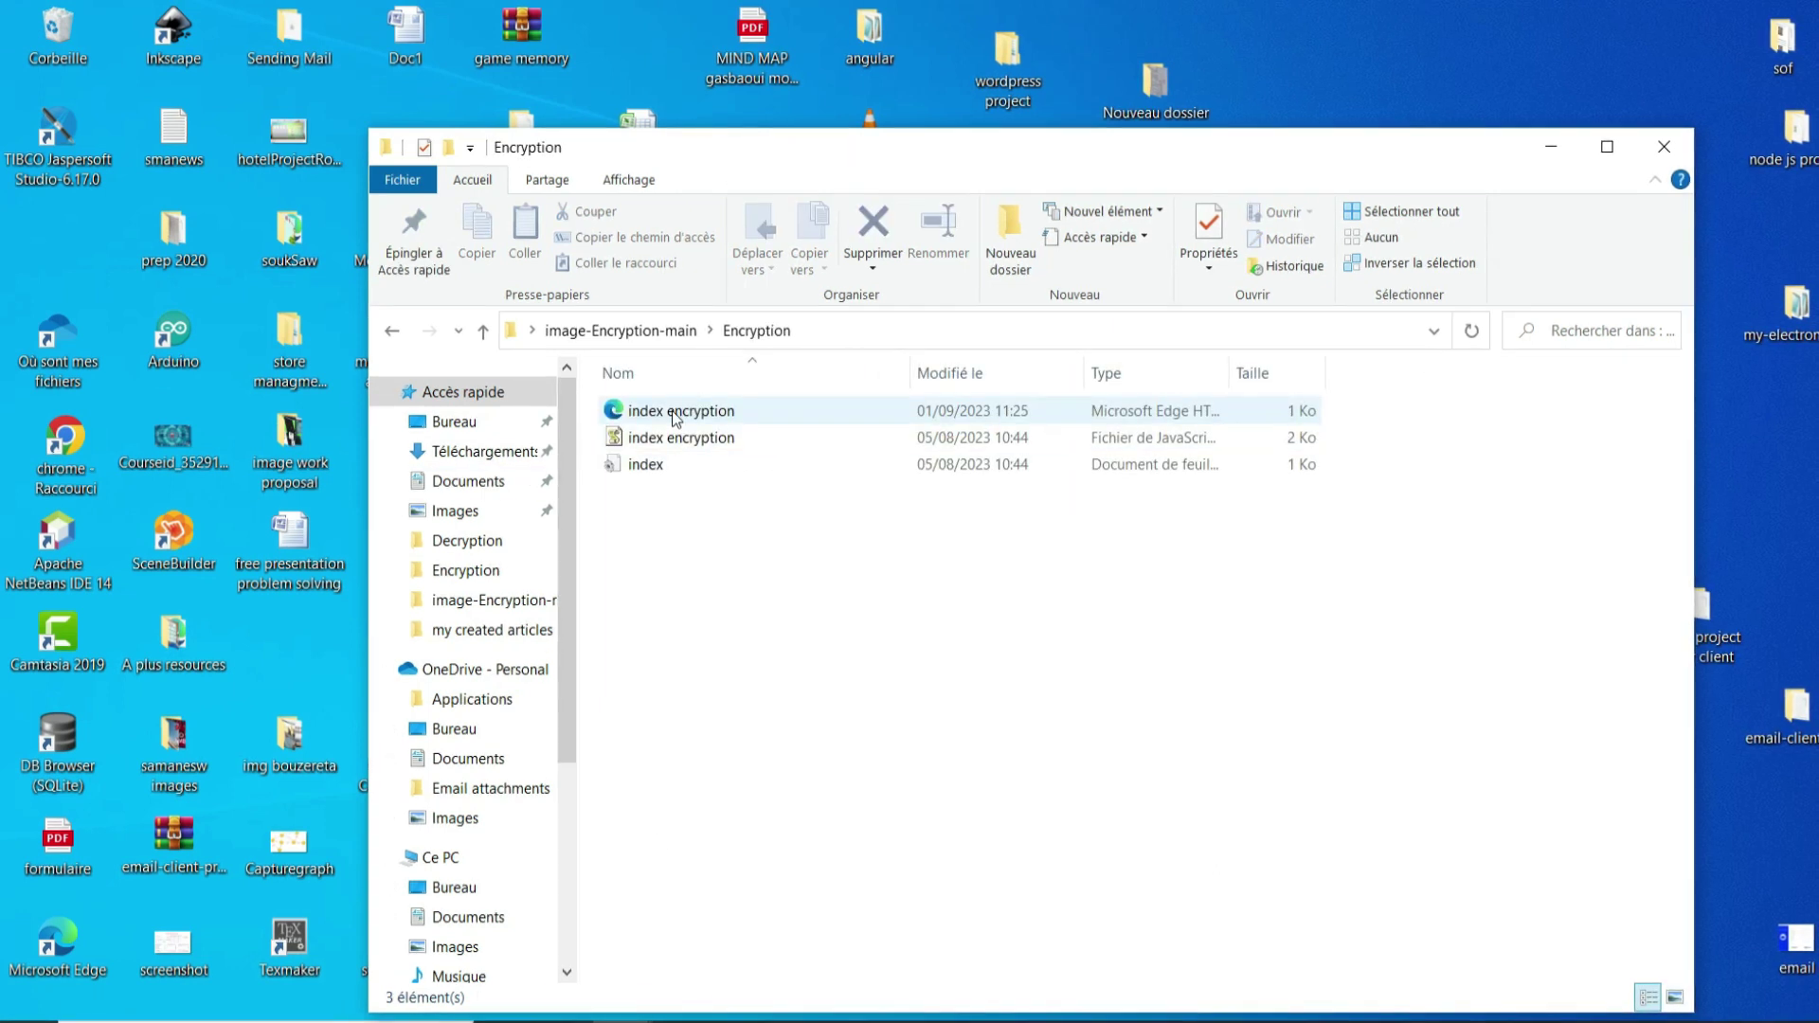
# Check the index encryption page's options and scroll further in the freeCodeCamp article
pyautogui.rightClick(675, 417)
pyautogui.moveTo(779, 577)
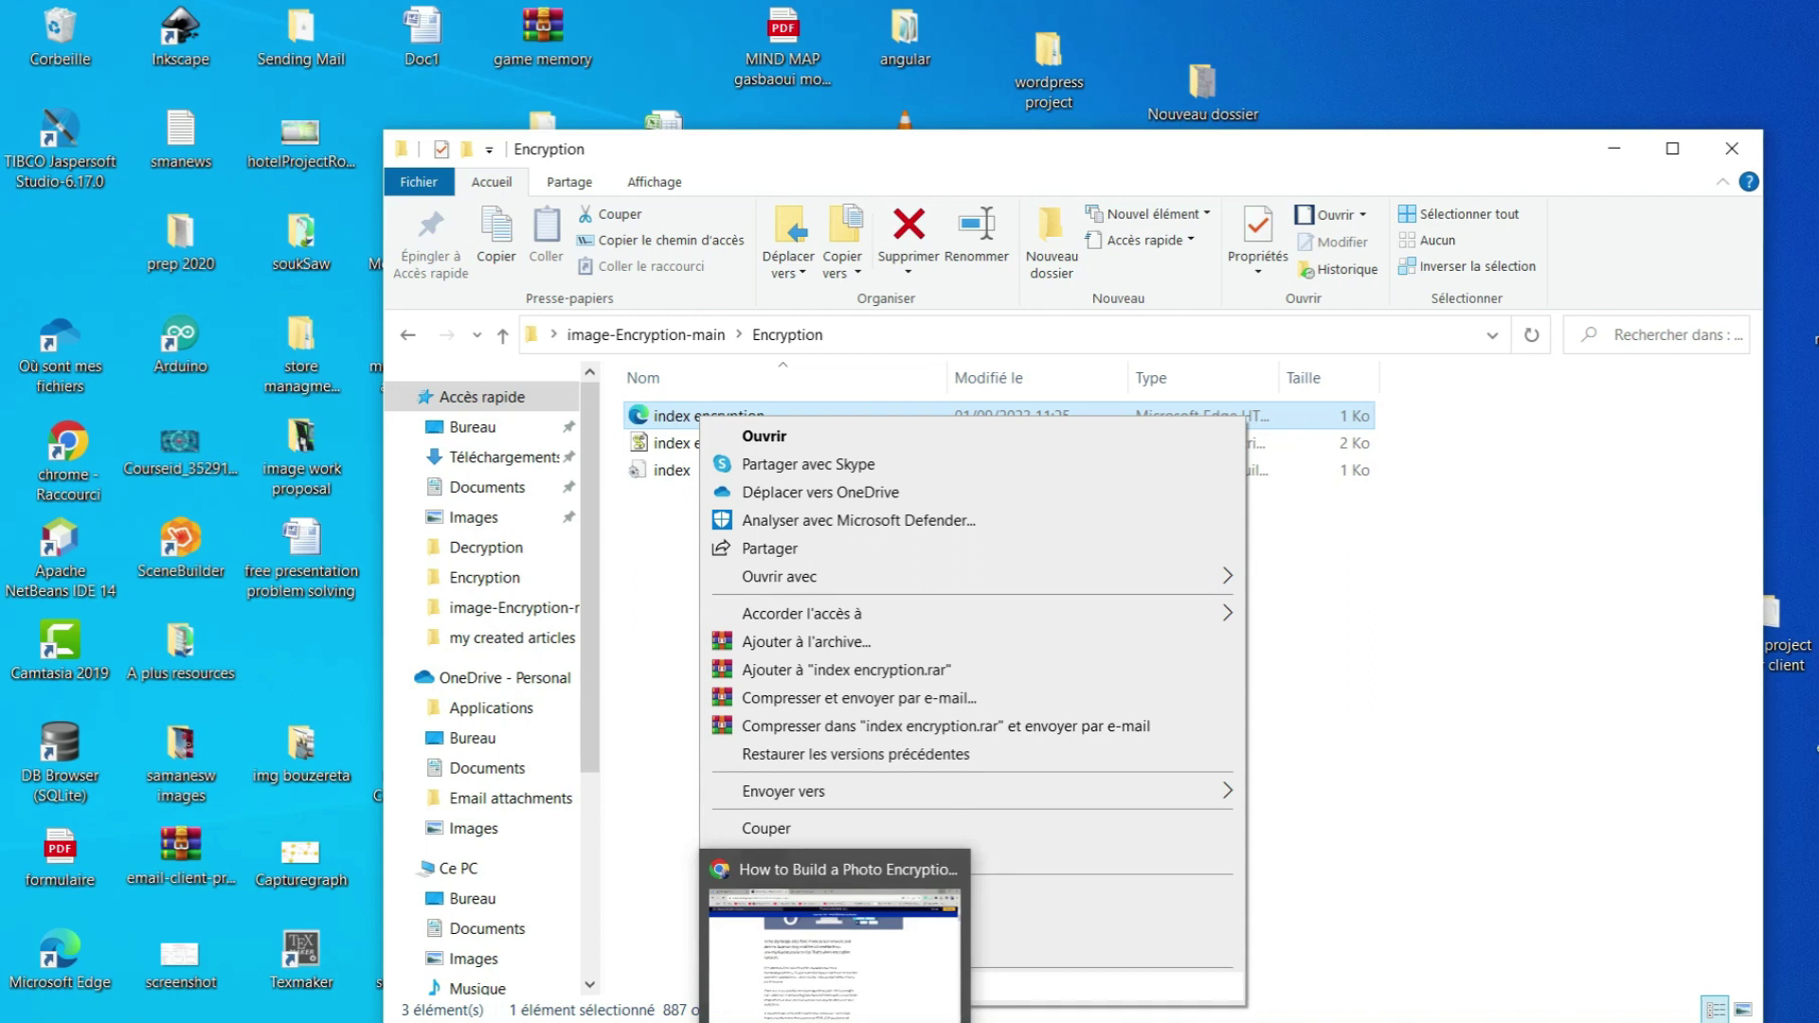
pyautogui.click(834, 948)
pyautogui.scroll(-2, 873, 663)
pyautogui.scroll(-2, 873, 663)
pyautogui.scroll(-3, 874, 663)
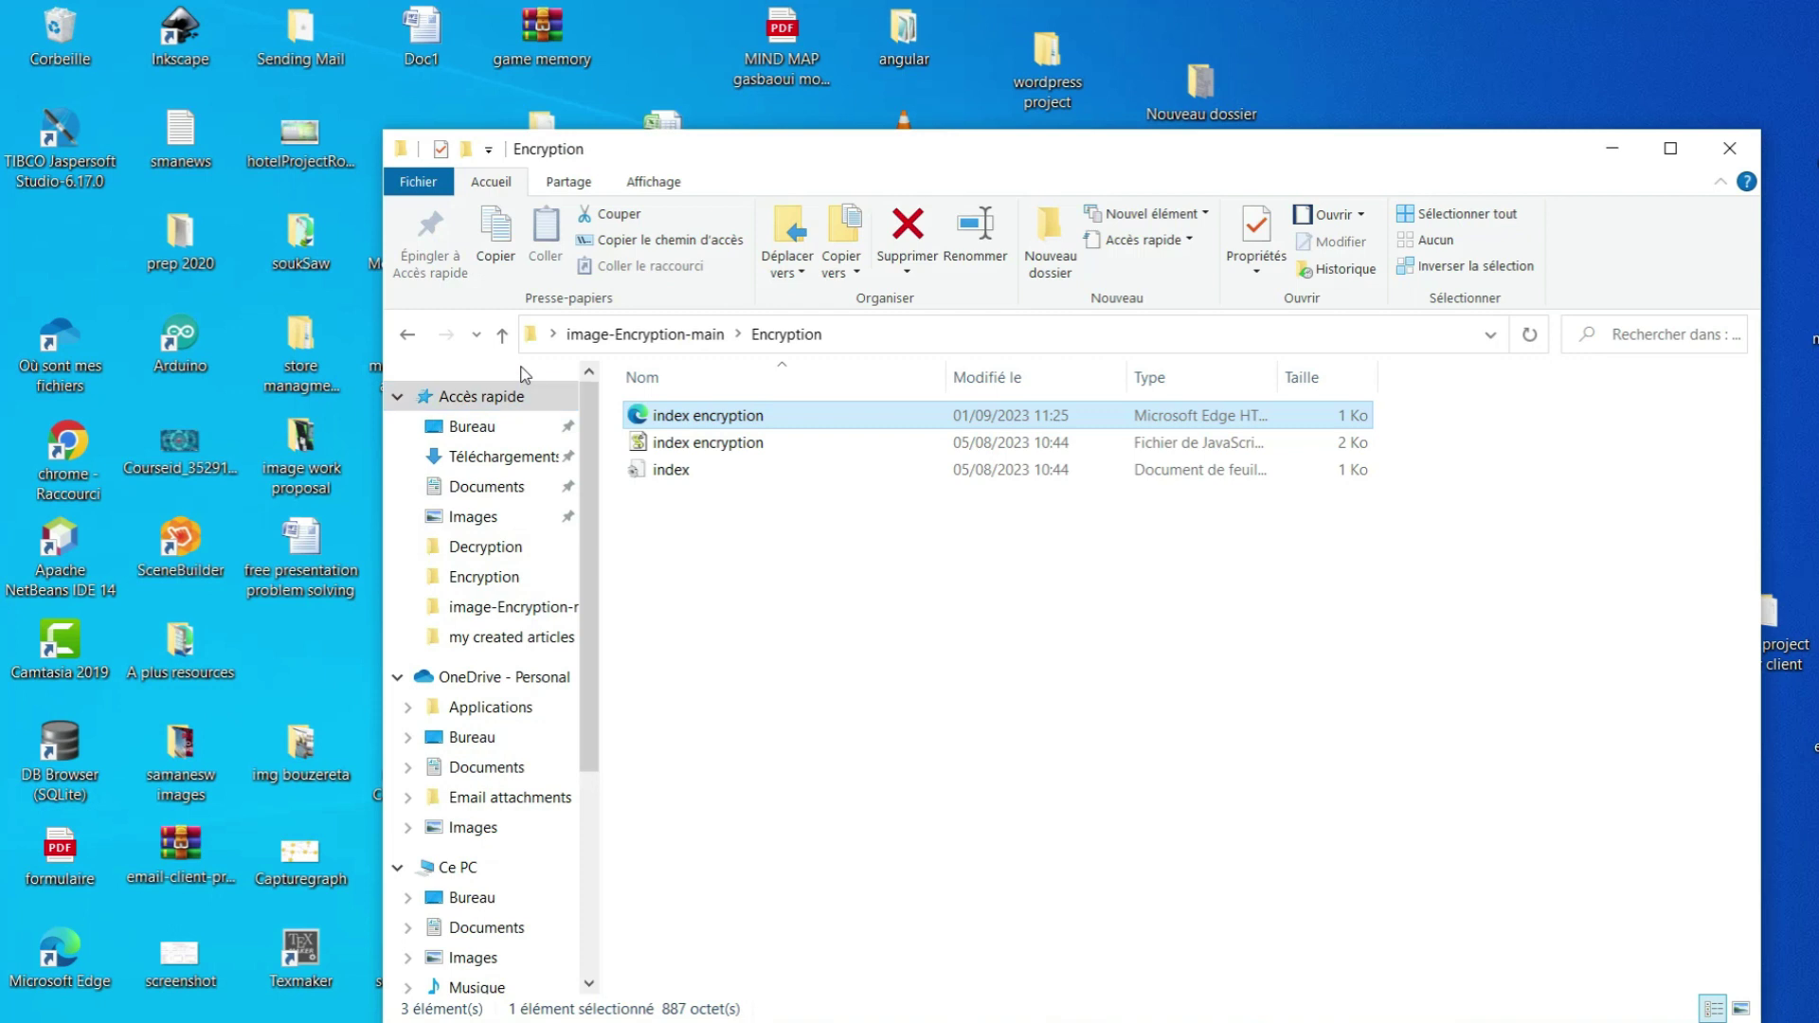
# Return to the Encryption folder and show the index encryption page's Open-with options
pyautogui.click(502, 334)
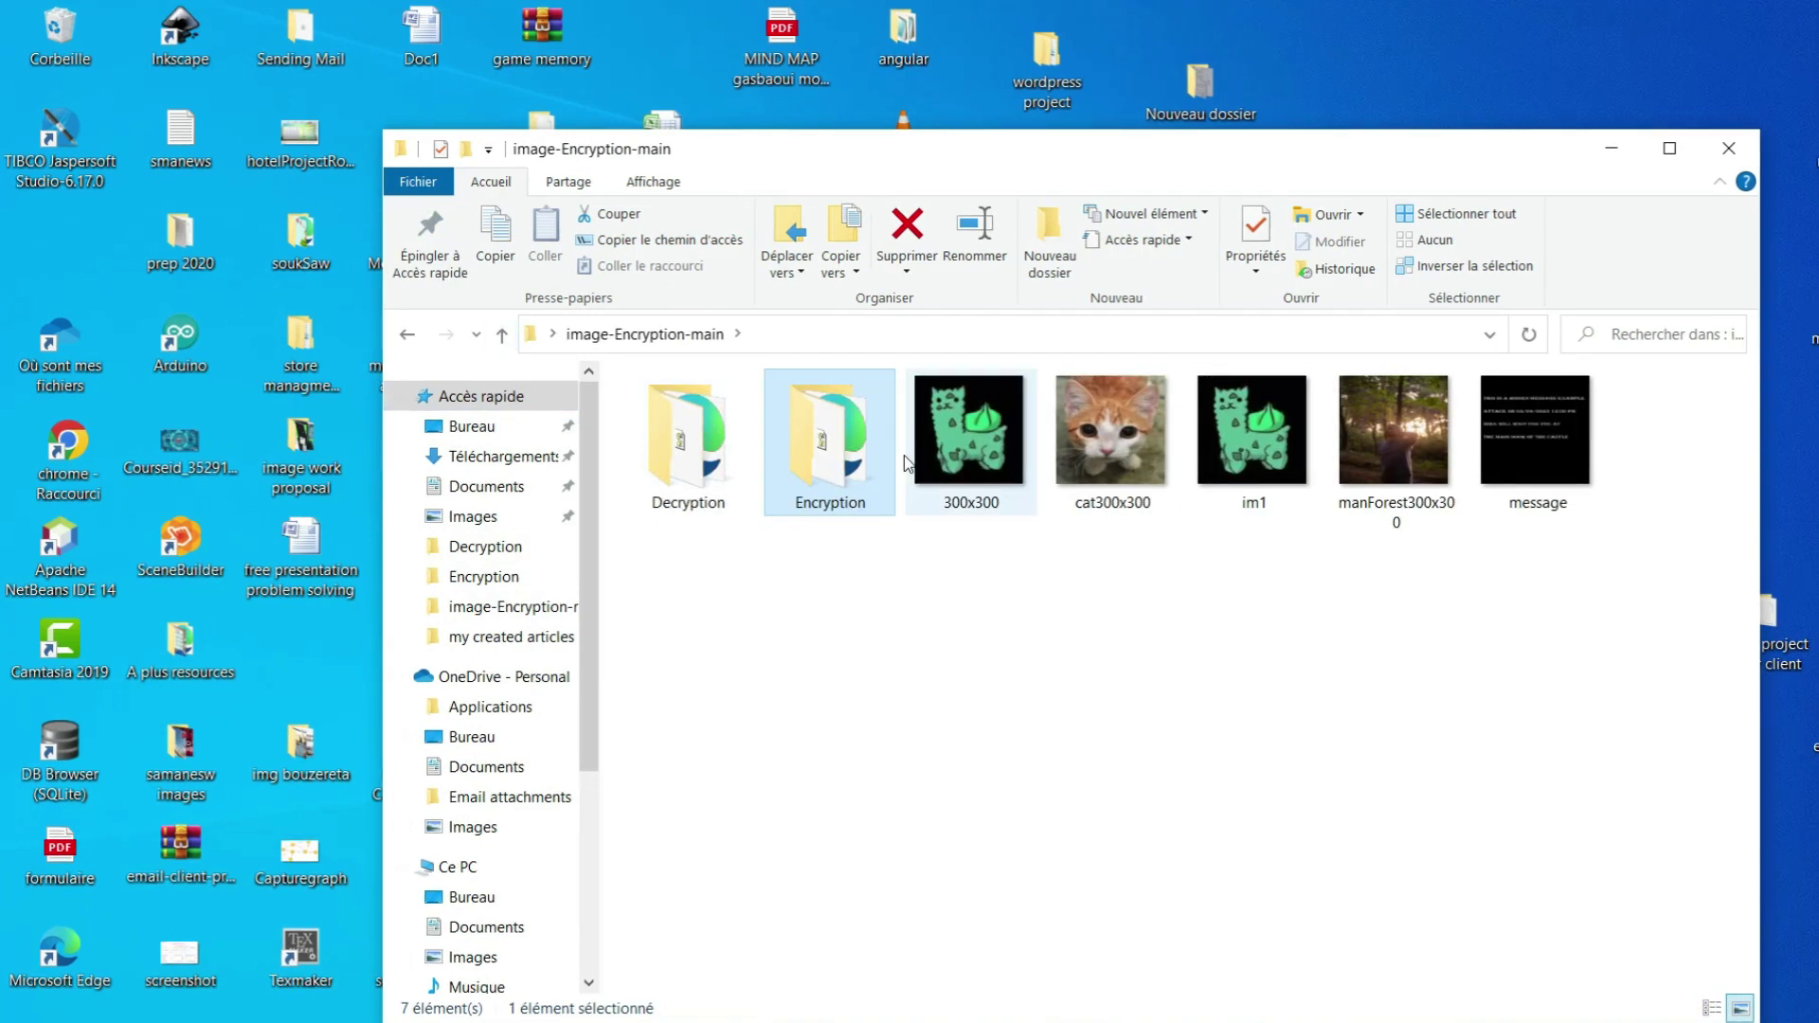
pyautogui.doubleClick(815, 439)
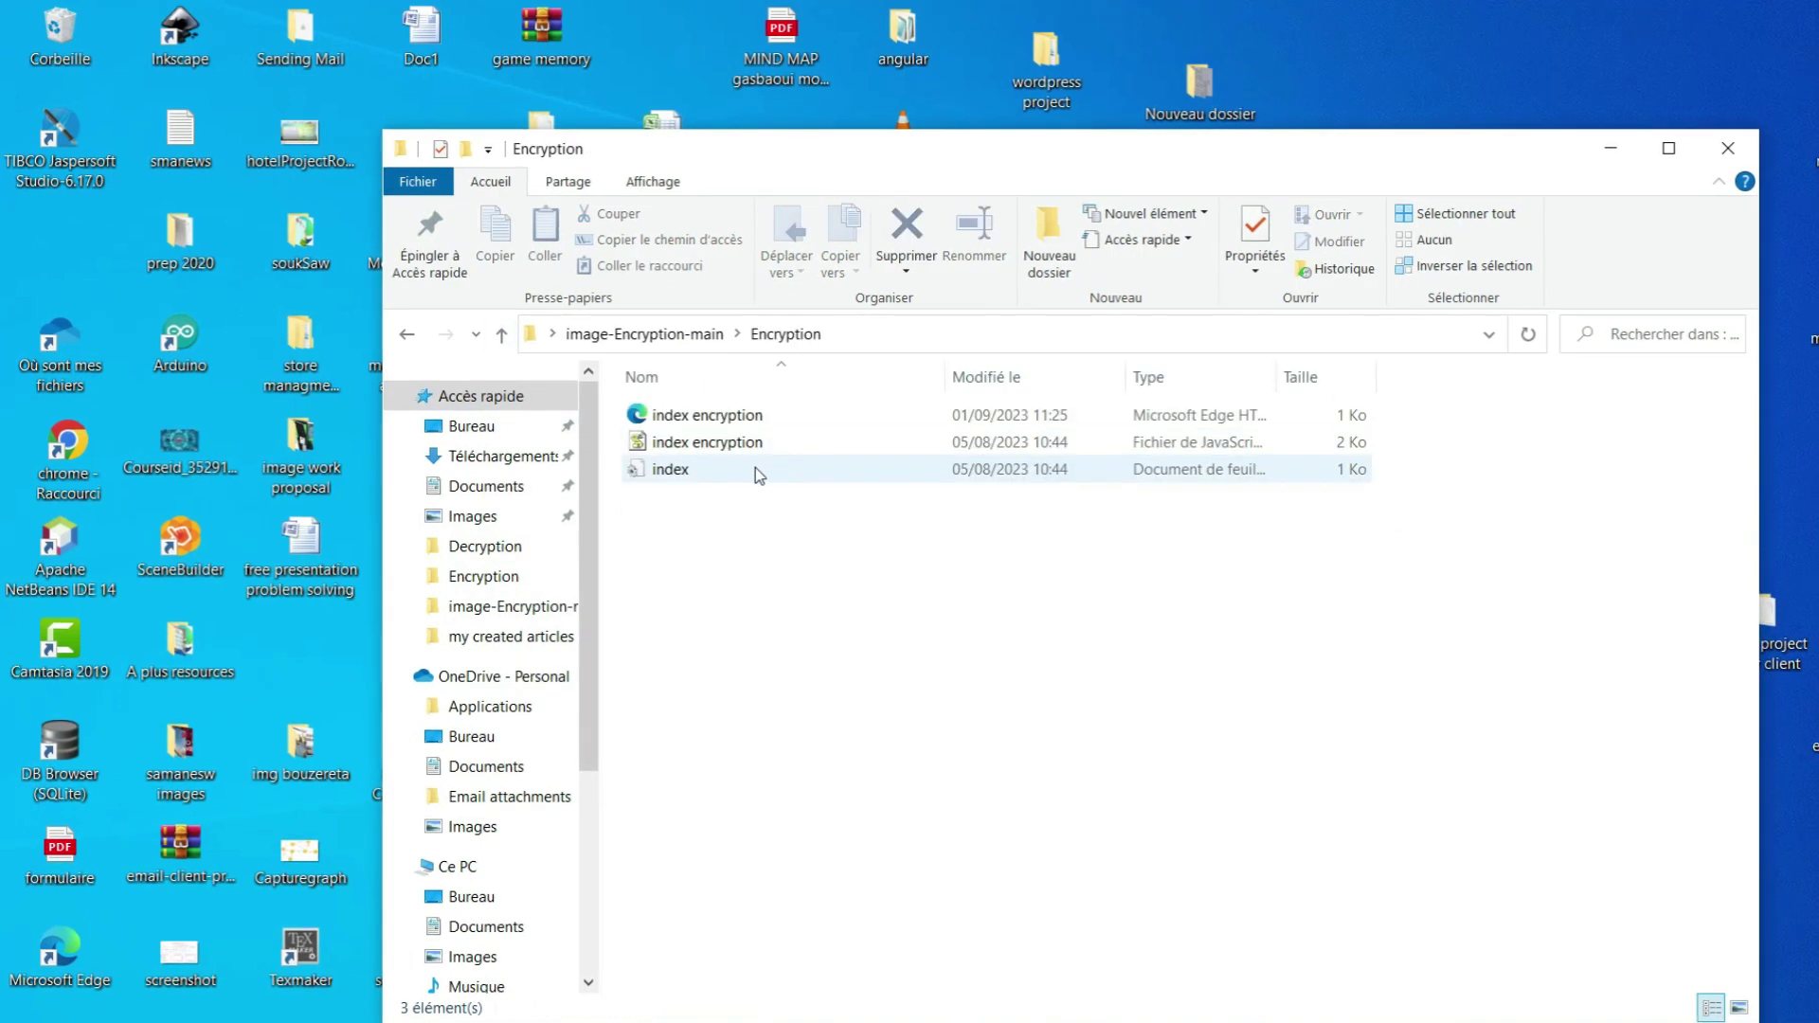
pyautogui.rightClick(710, 419)
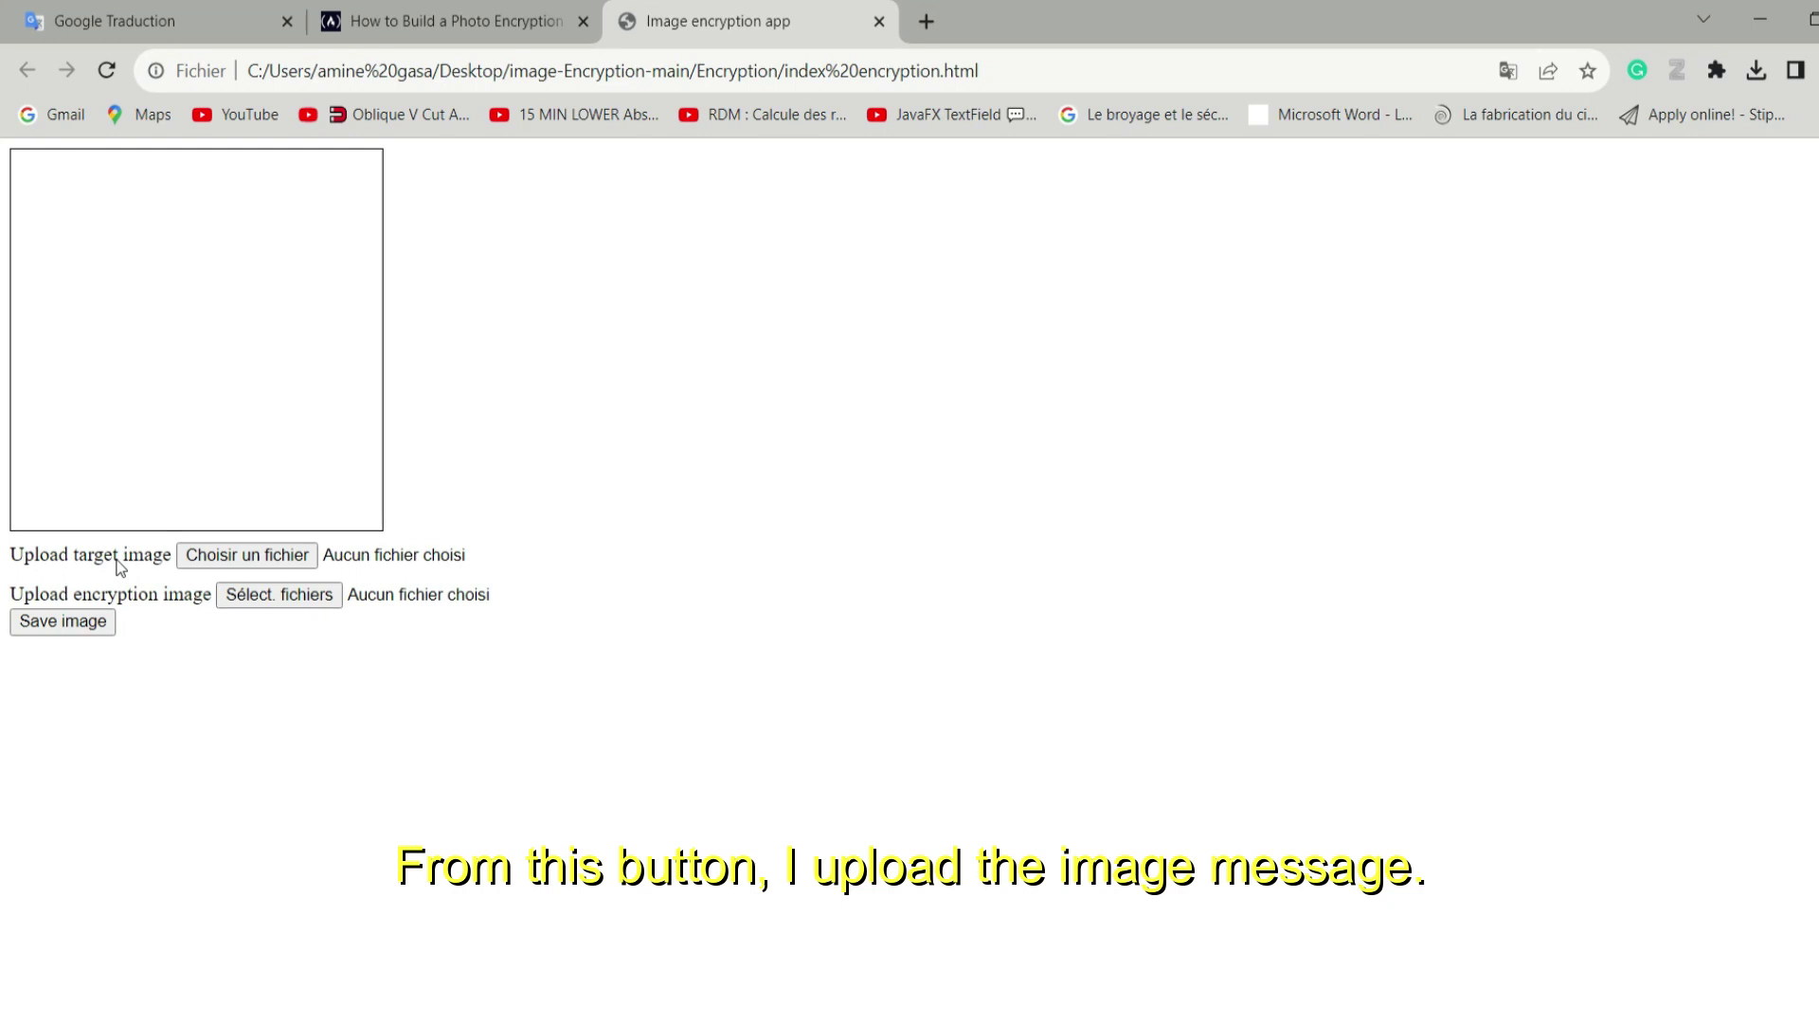
# Copy the image-Encryption-main folder path from File Explorer for the target-image picker
pyautogui.click(236, 562)
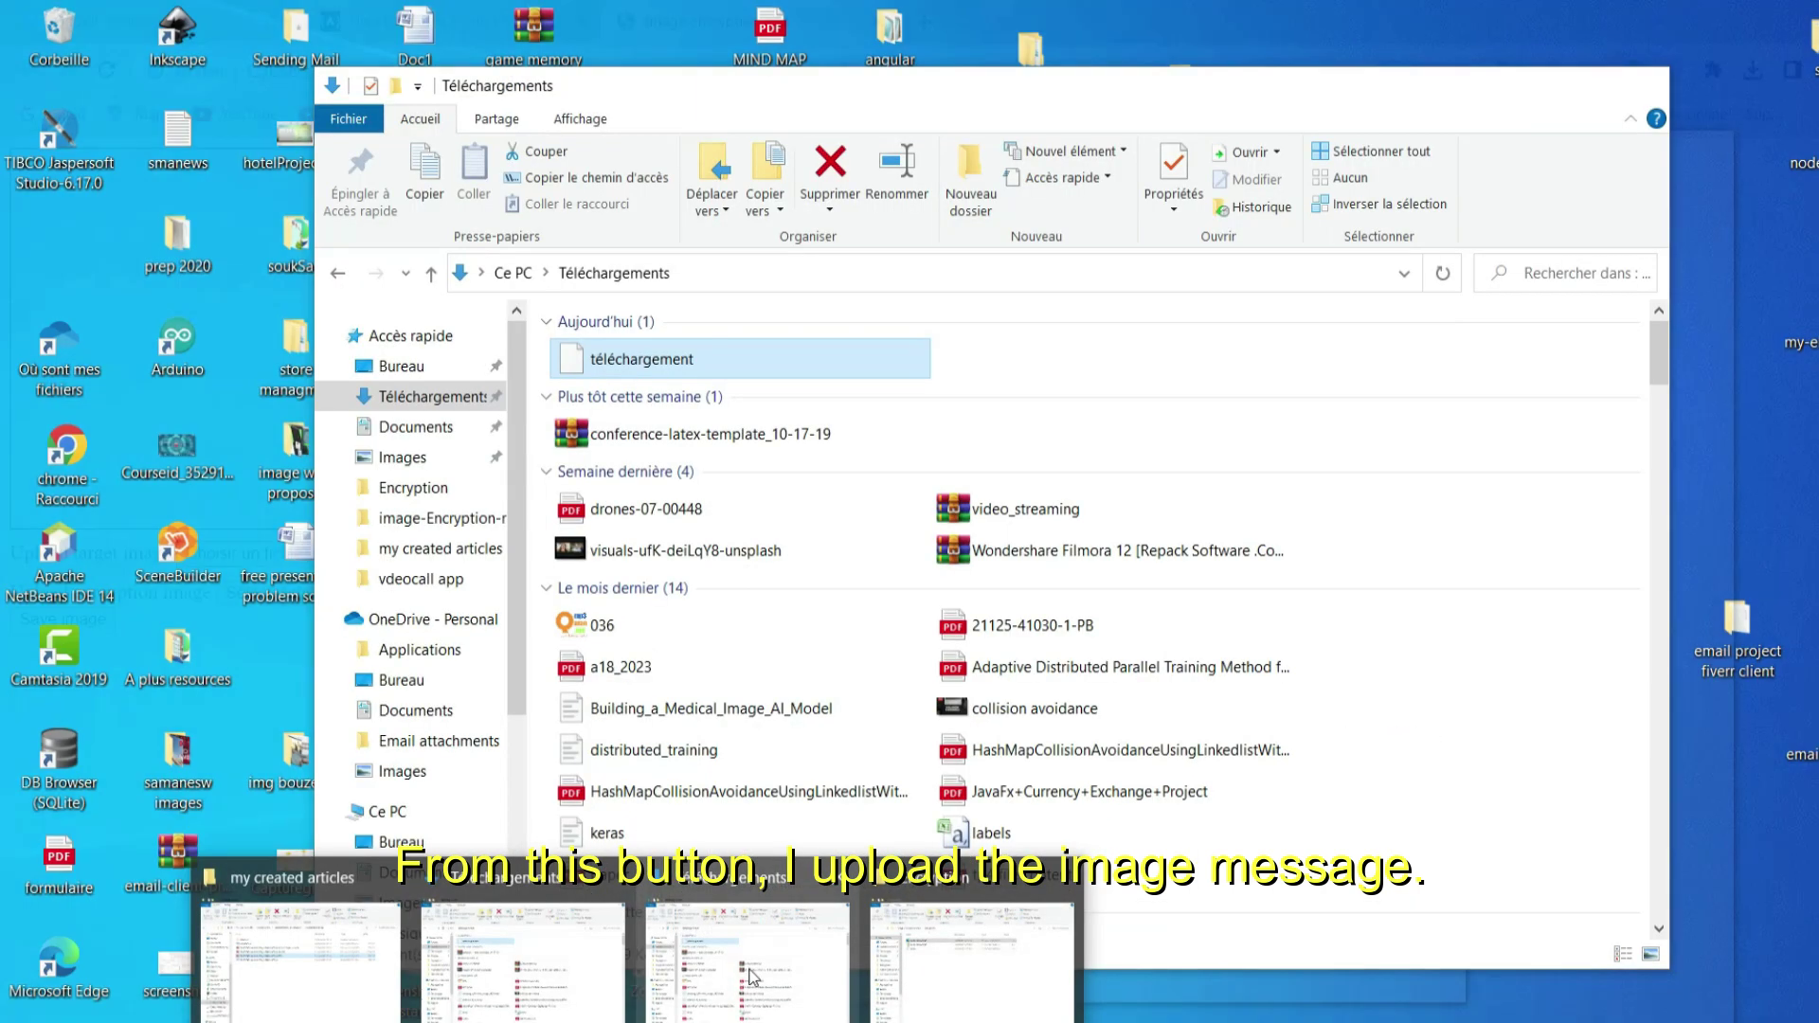
pyautogui.click(966, 942)
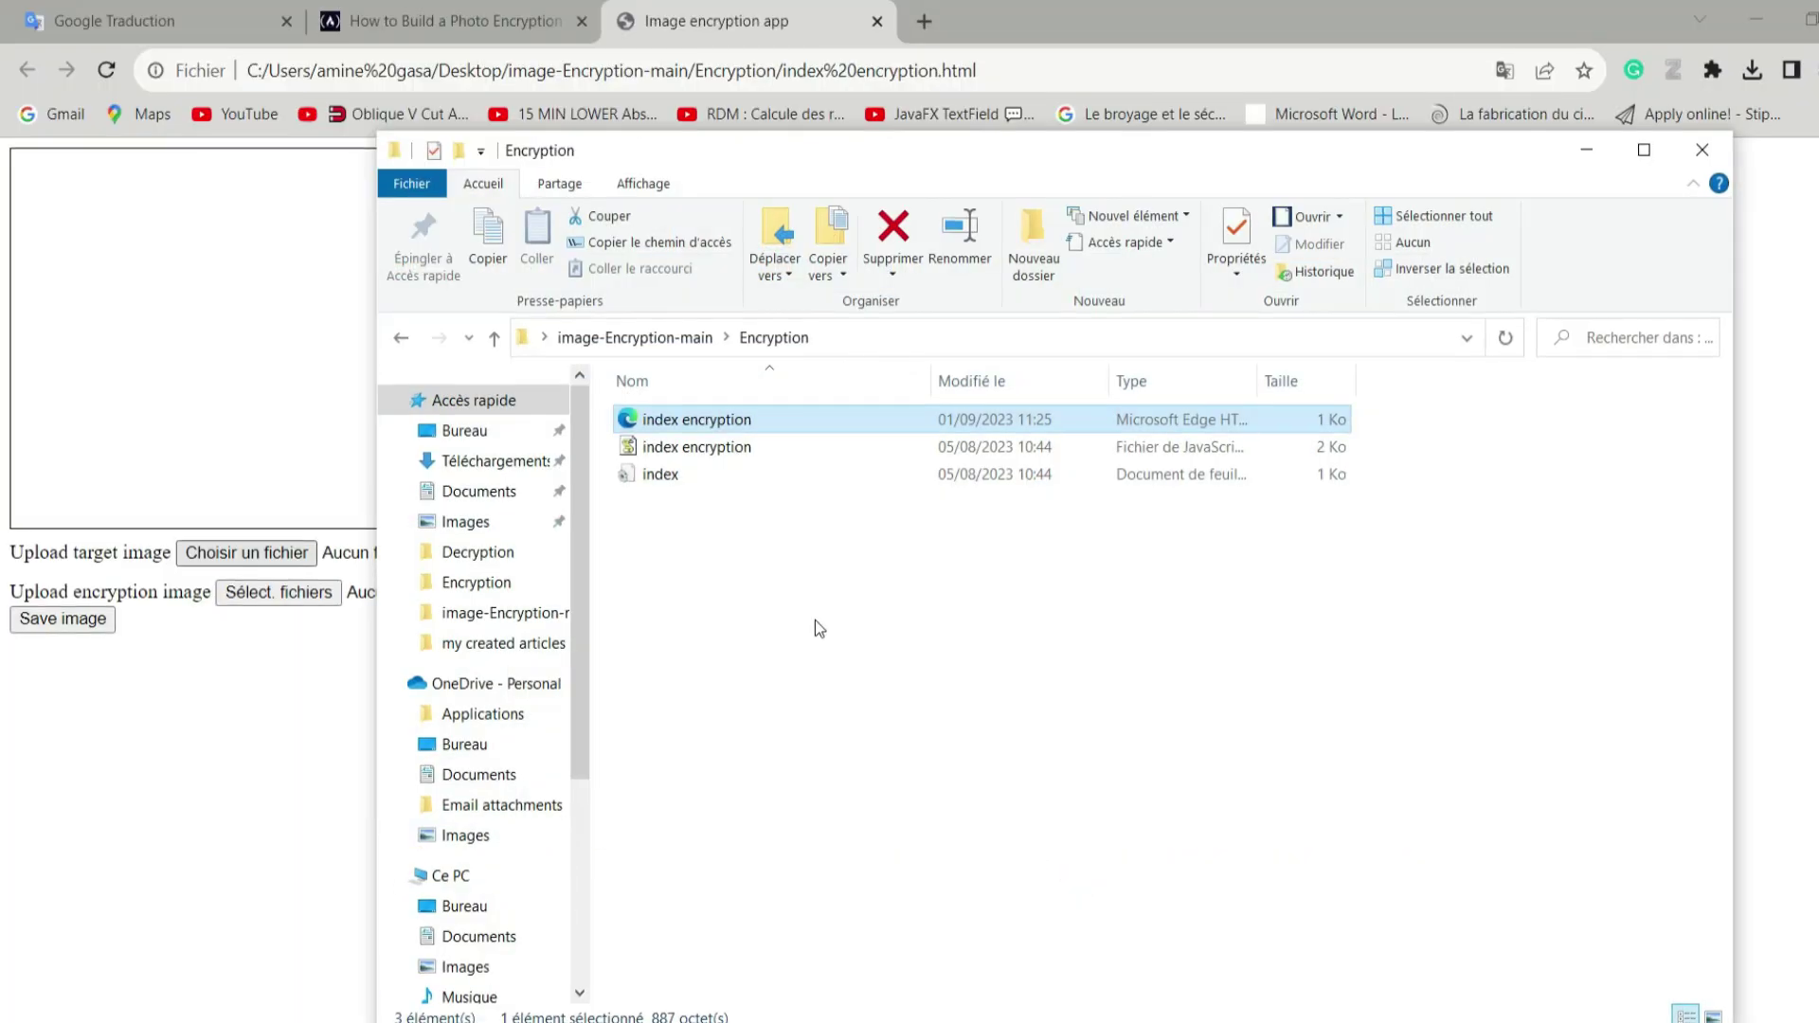
pyautogui.hotkey('alt', 'Left')
pyautogui.click(884, 337)
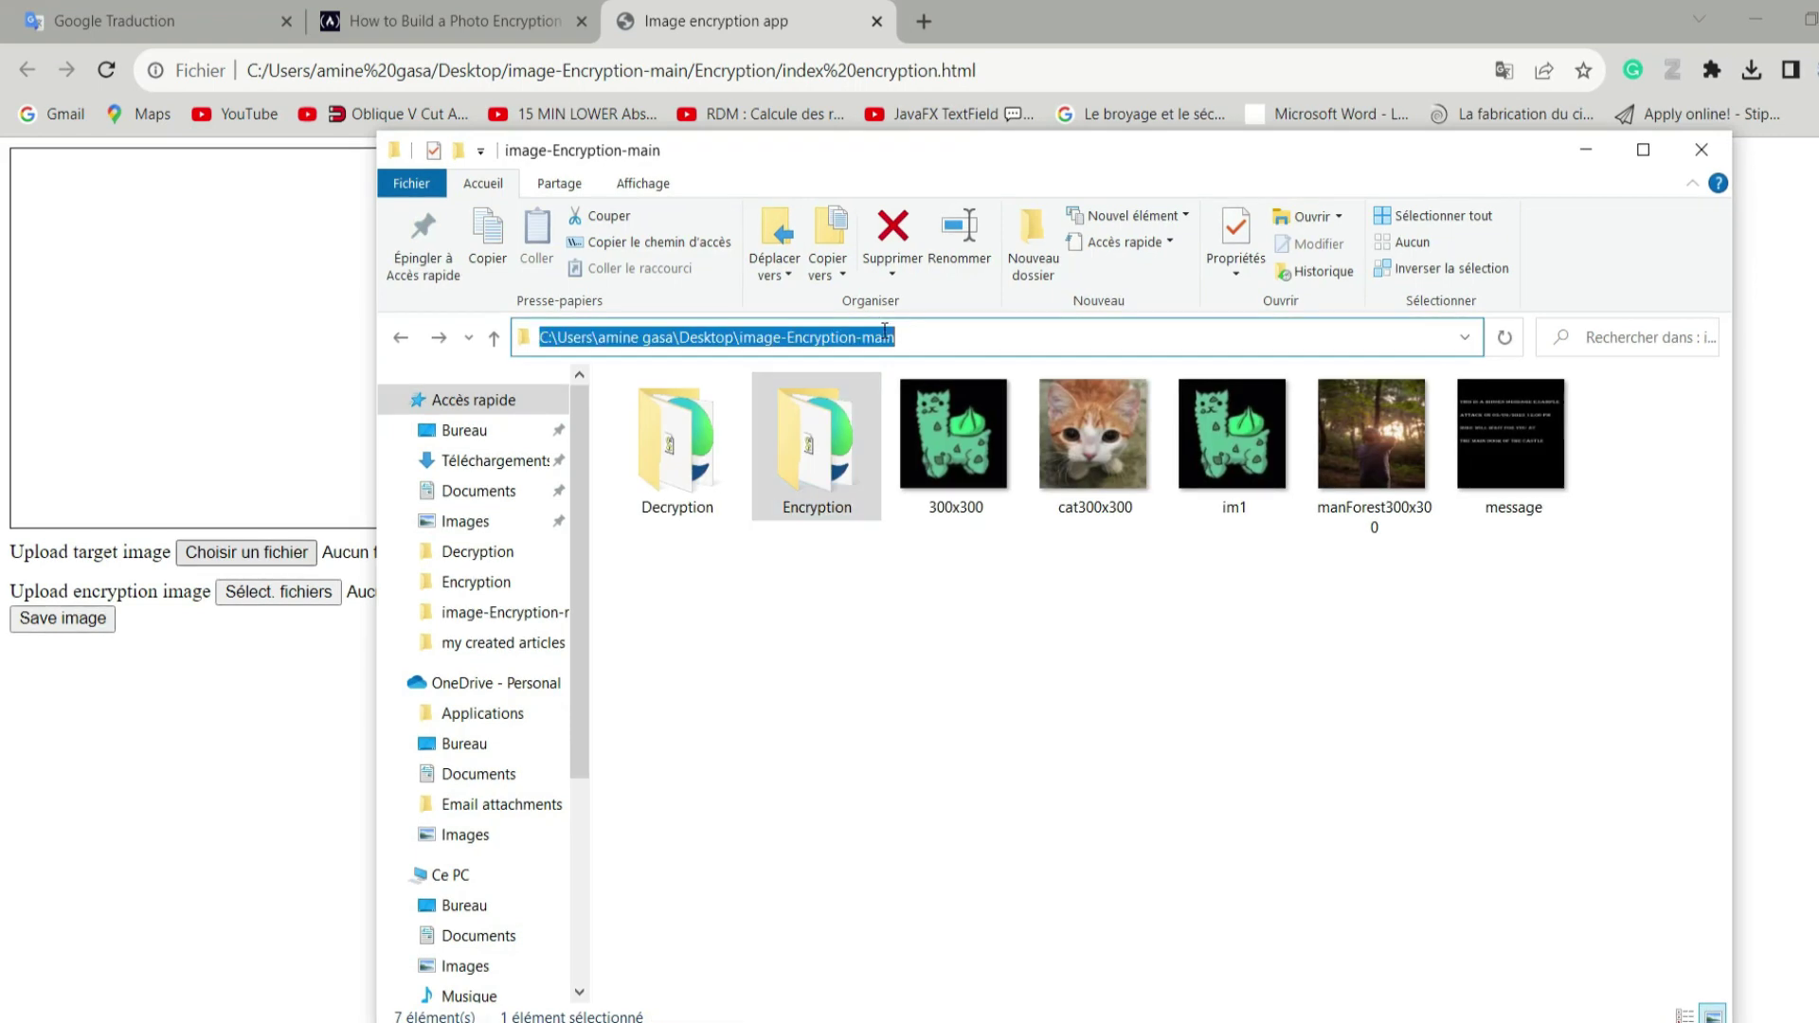
# Paste that path into the Ouvrir dialog and load message.png as the target image
pyautogui.click(315, 821)
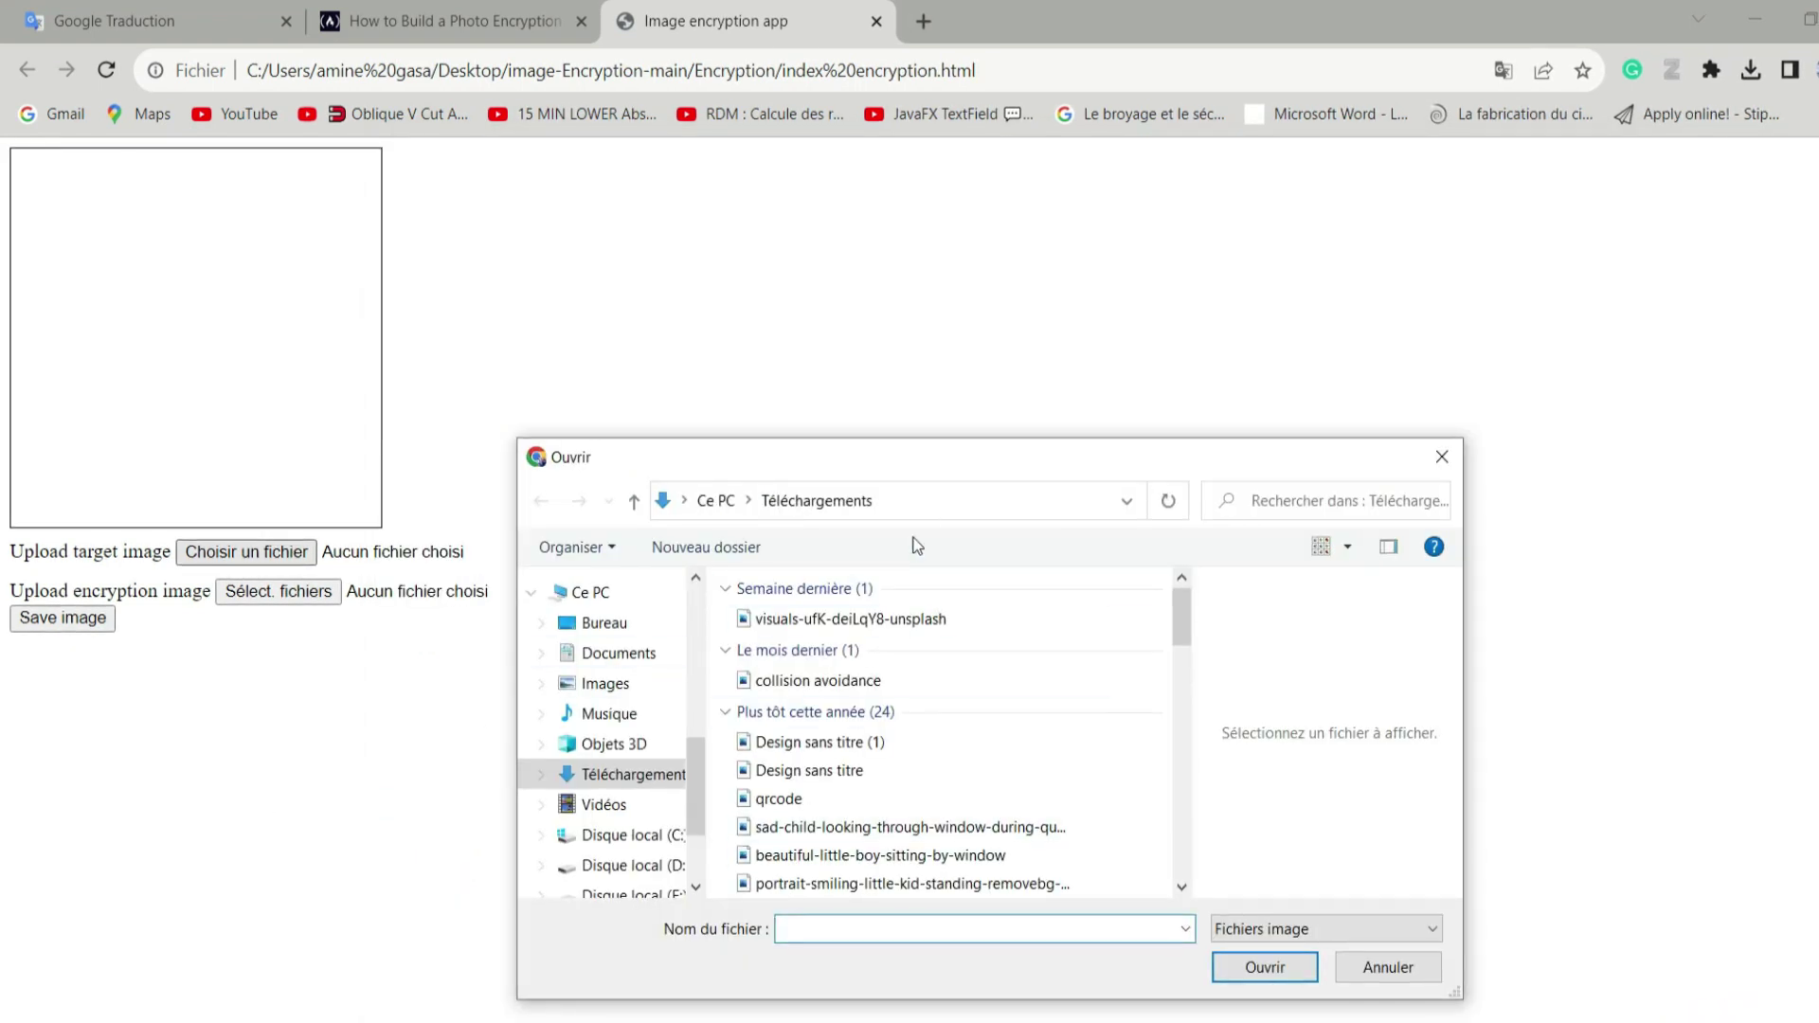
pyautogui.click(933, 495)
pyautogui.write('C:\\Users\\amine gasa\\Desktop\\image-Encryption-main')
pyautogui.press('Return')
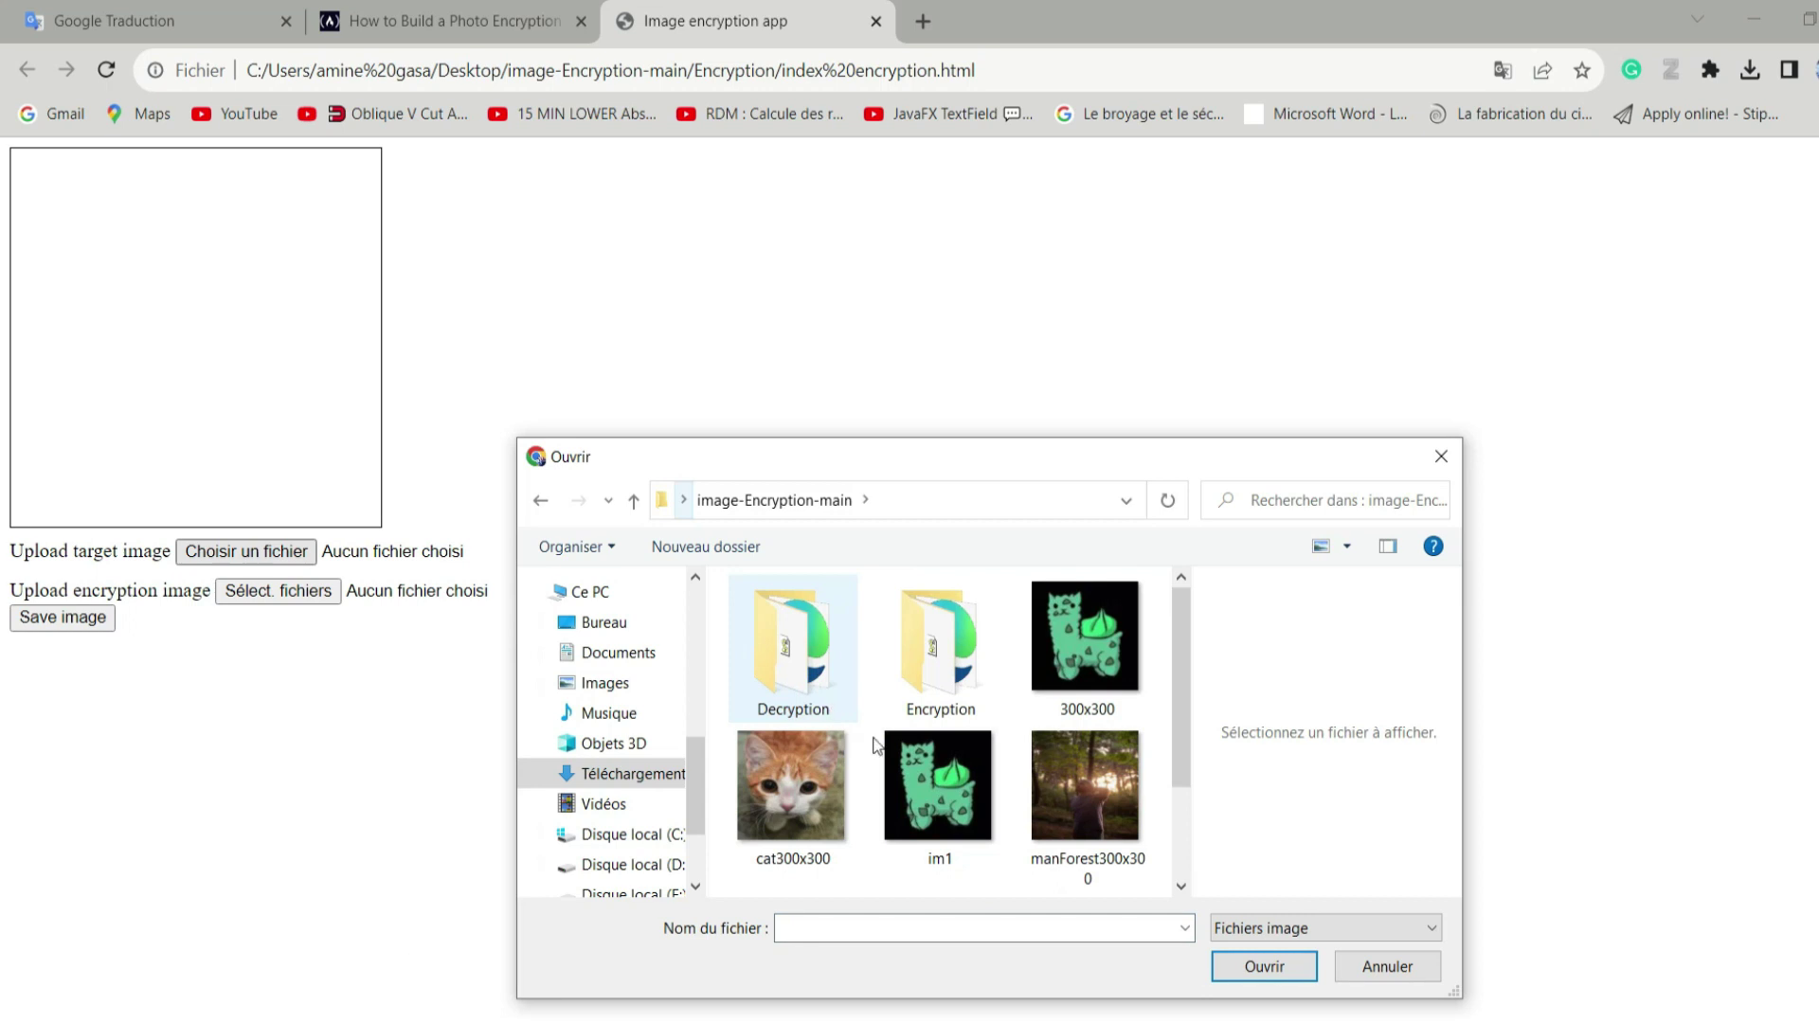
pyautogui.scroll(-2, 1042, 758)
pyautogui.click(777, 843)
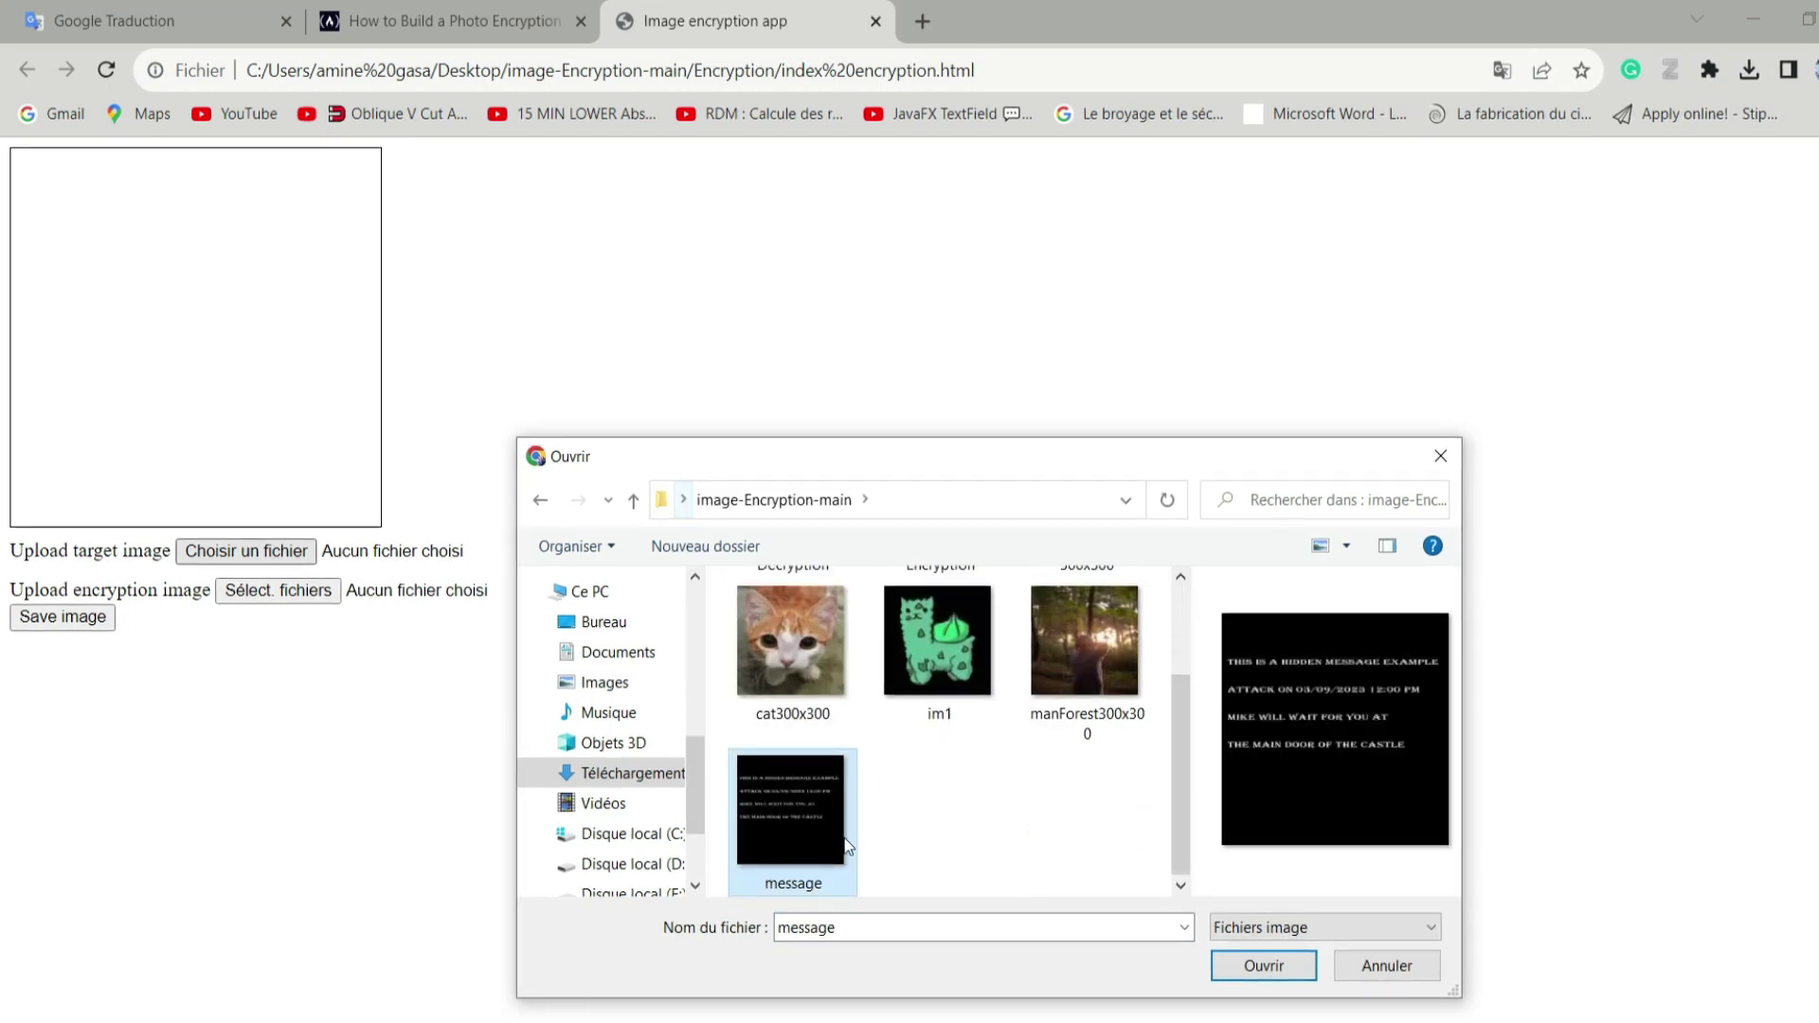
pyautogui.click(1231, 963)
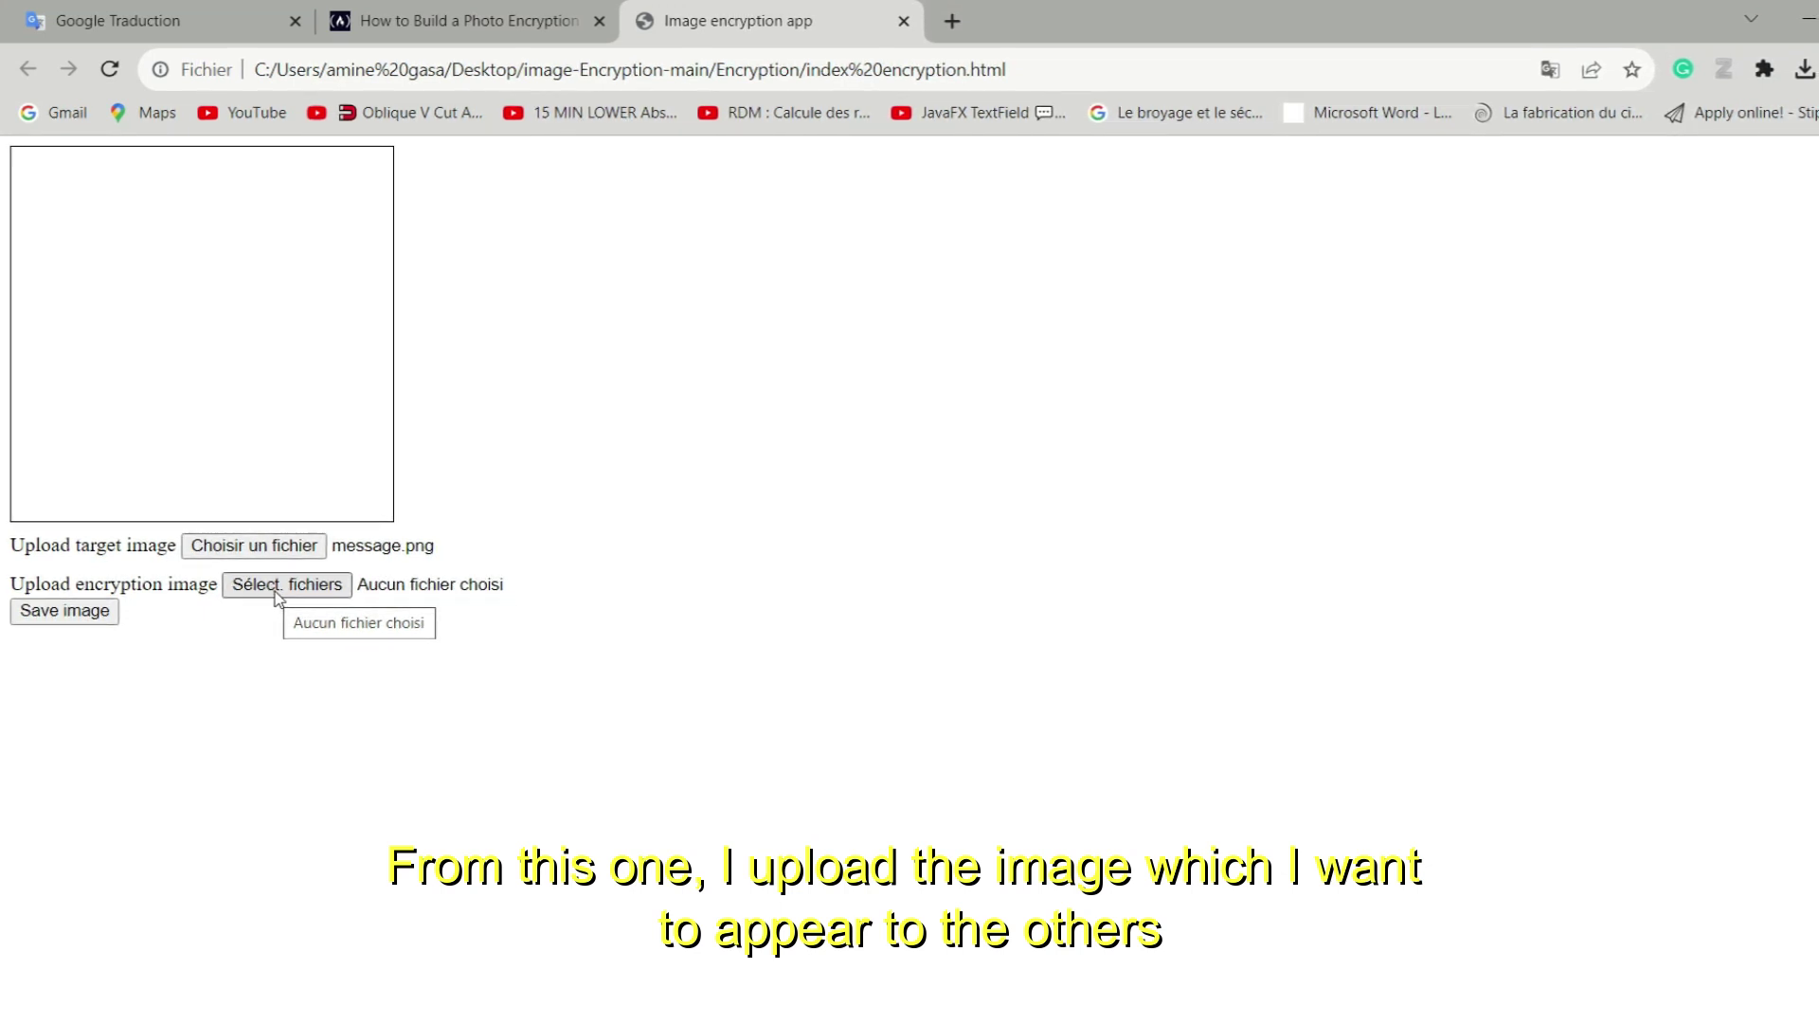
# Choose cat300x300.png as the encryption cover image
pyautogui.click(277, 591)
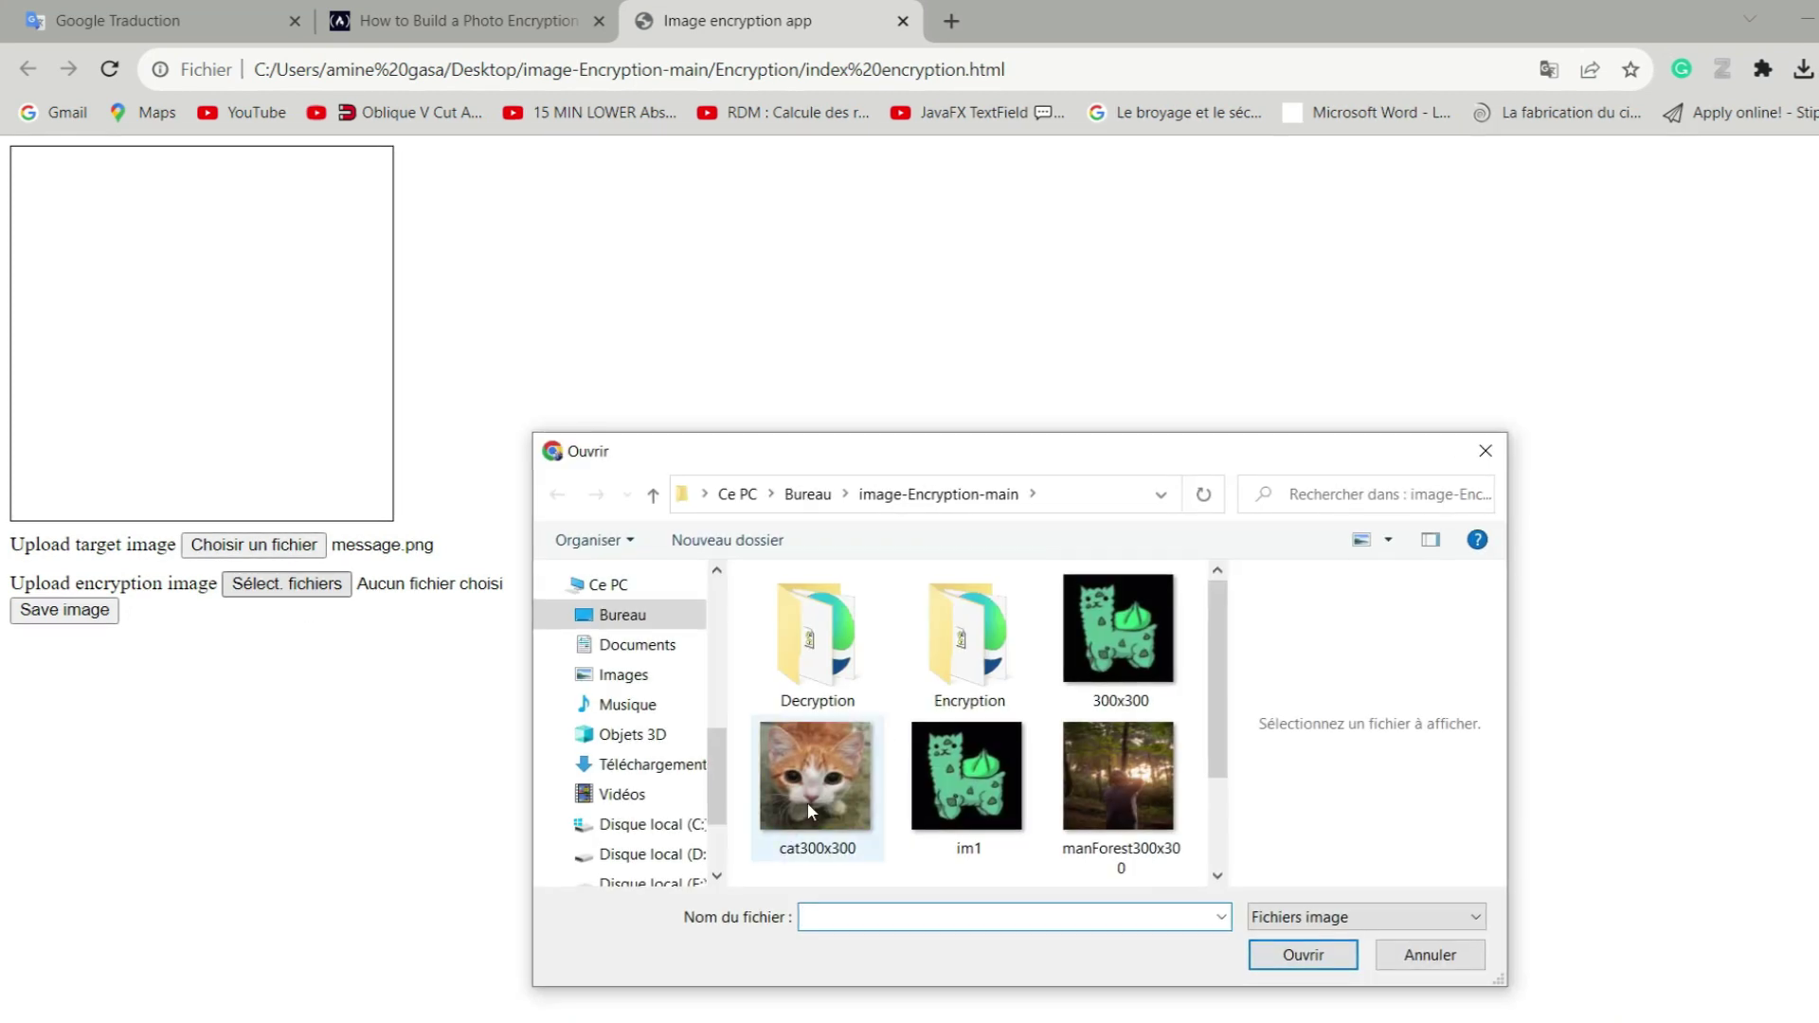
pyautogui.click(787, 826)
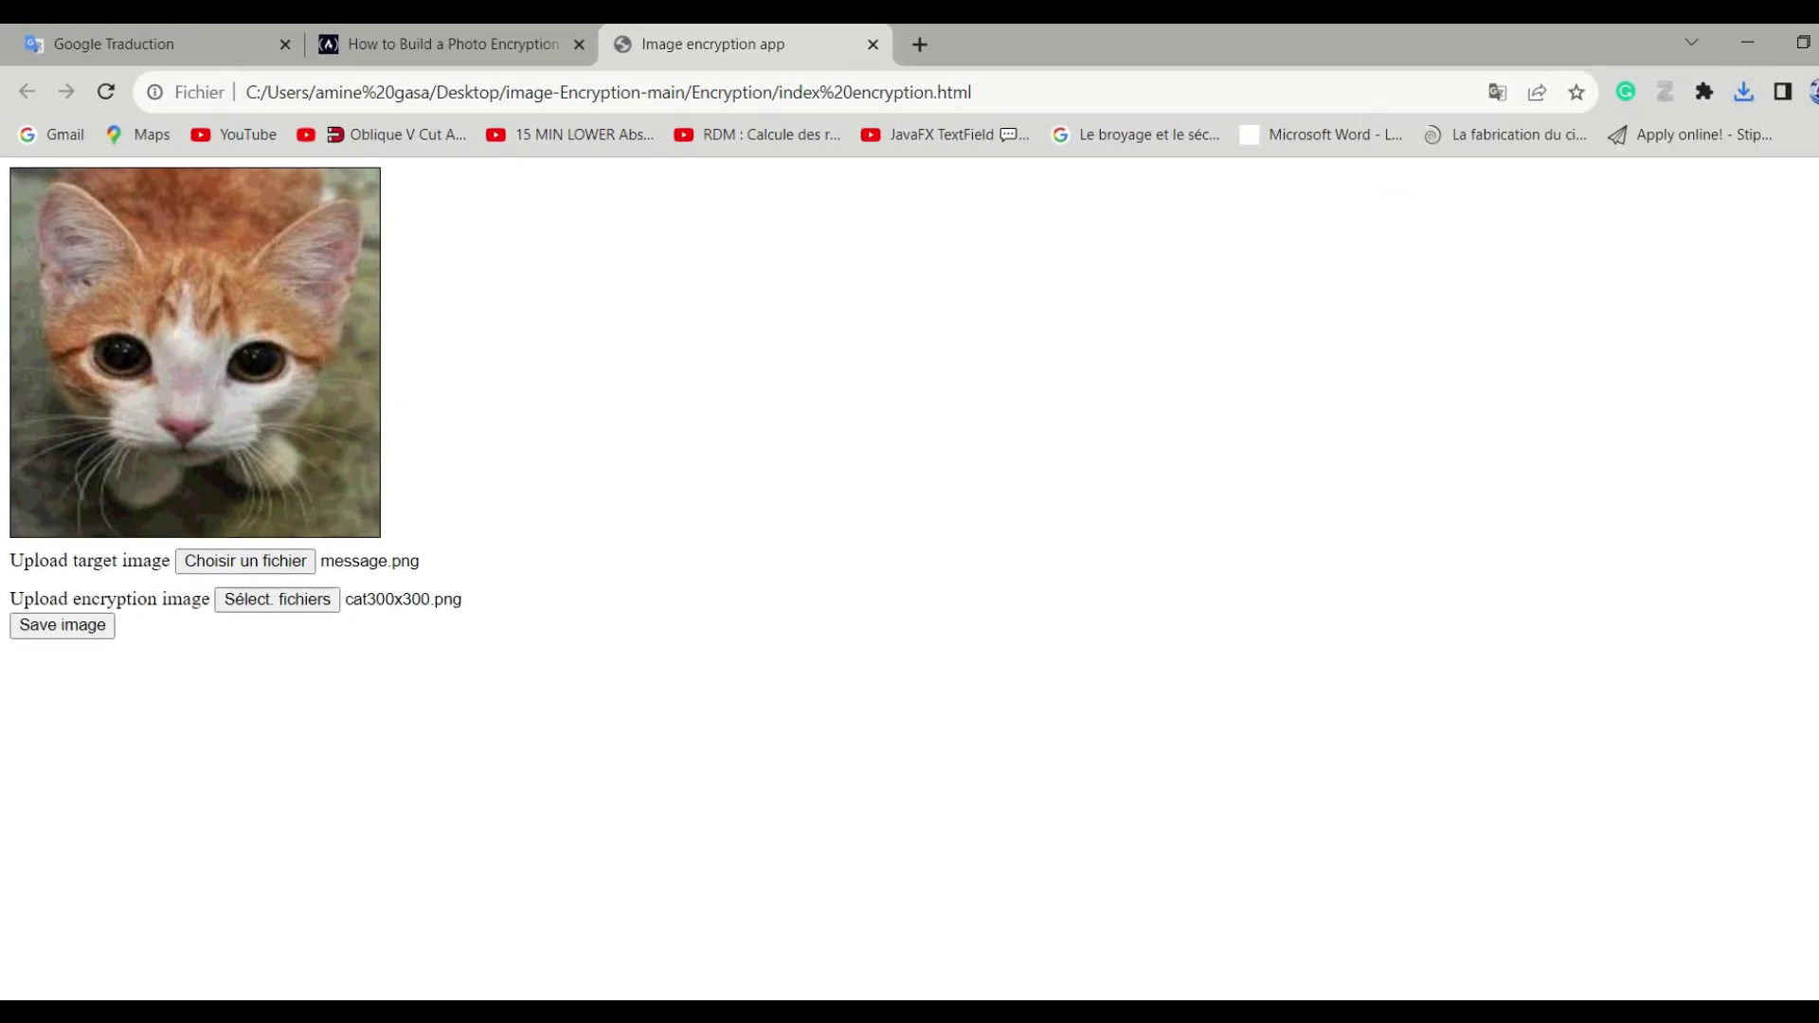
# Open the downloaded téléchargement (2) from its Downloads folder in Paint and zoom in on the cat
pyautogui.click(1745, 91)
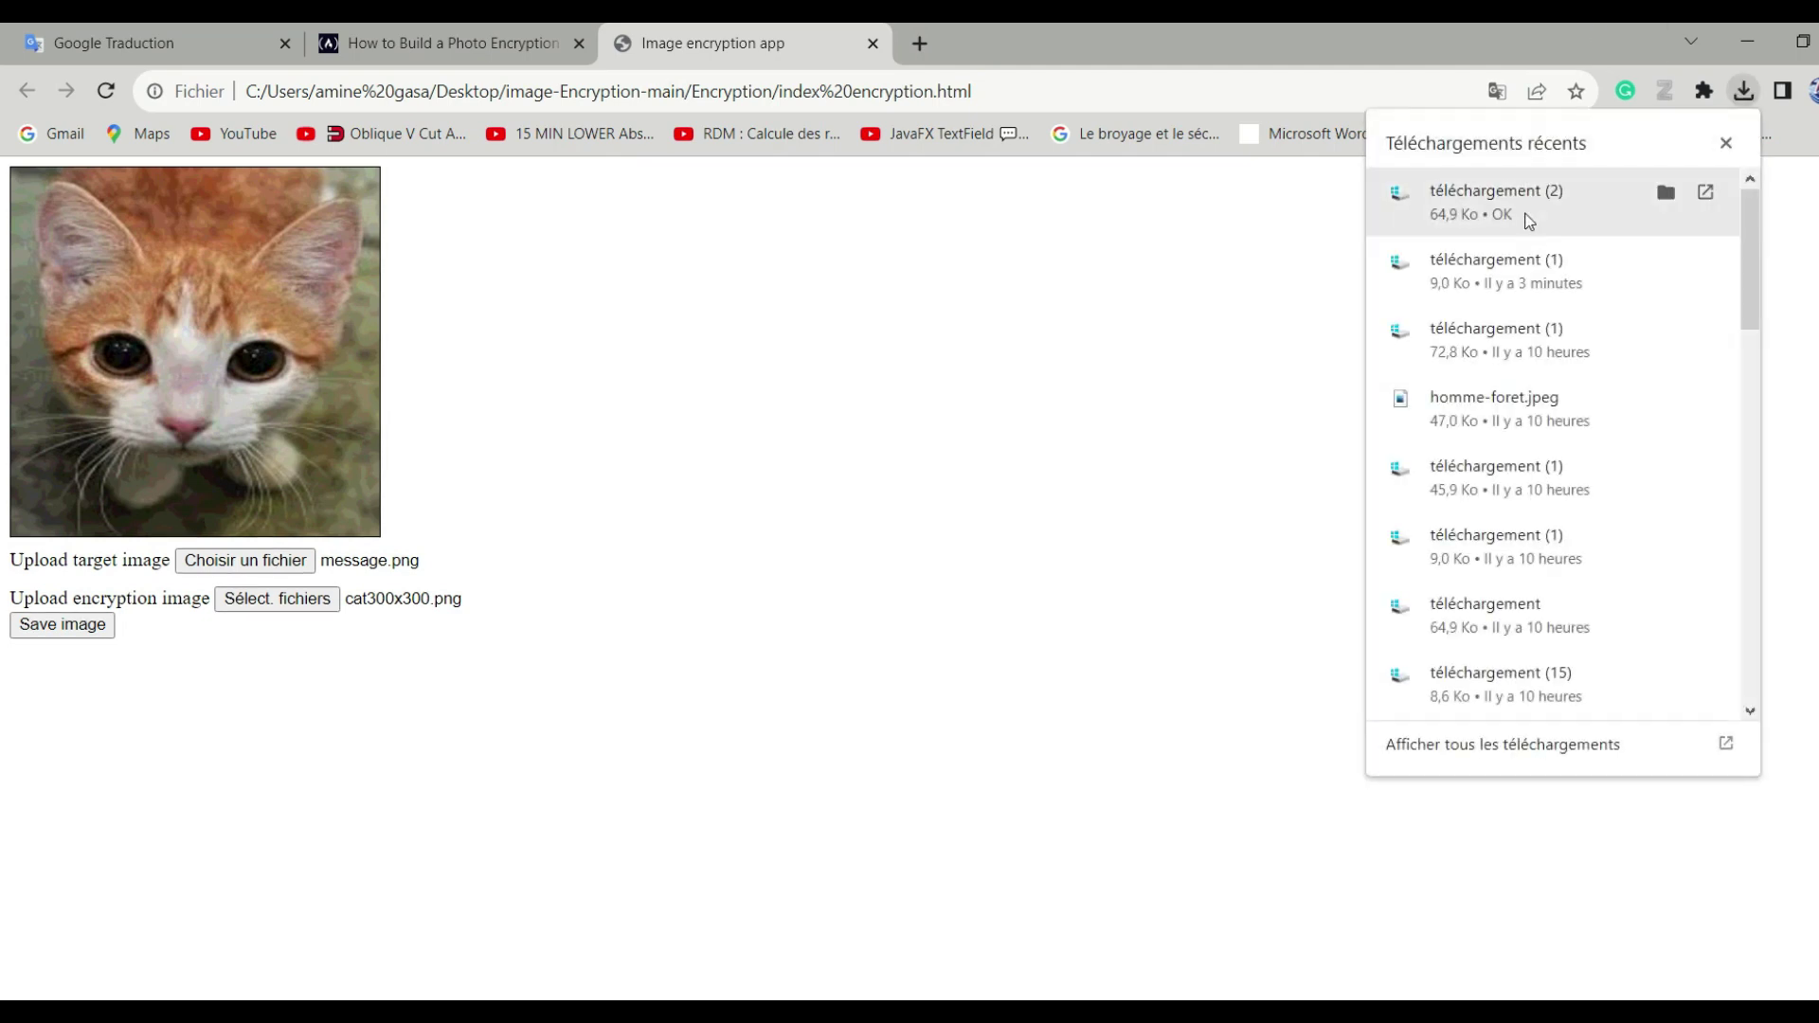
pyautogui.click(1667, 194)
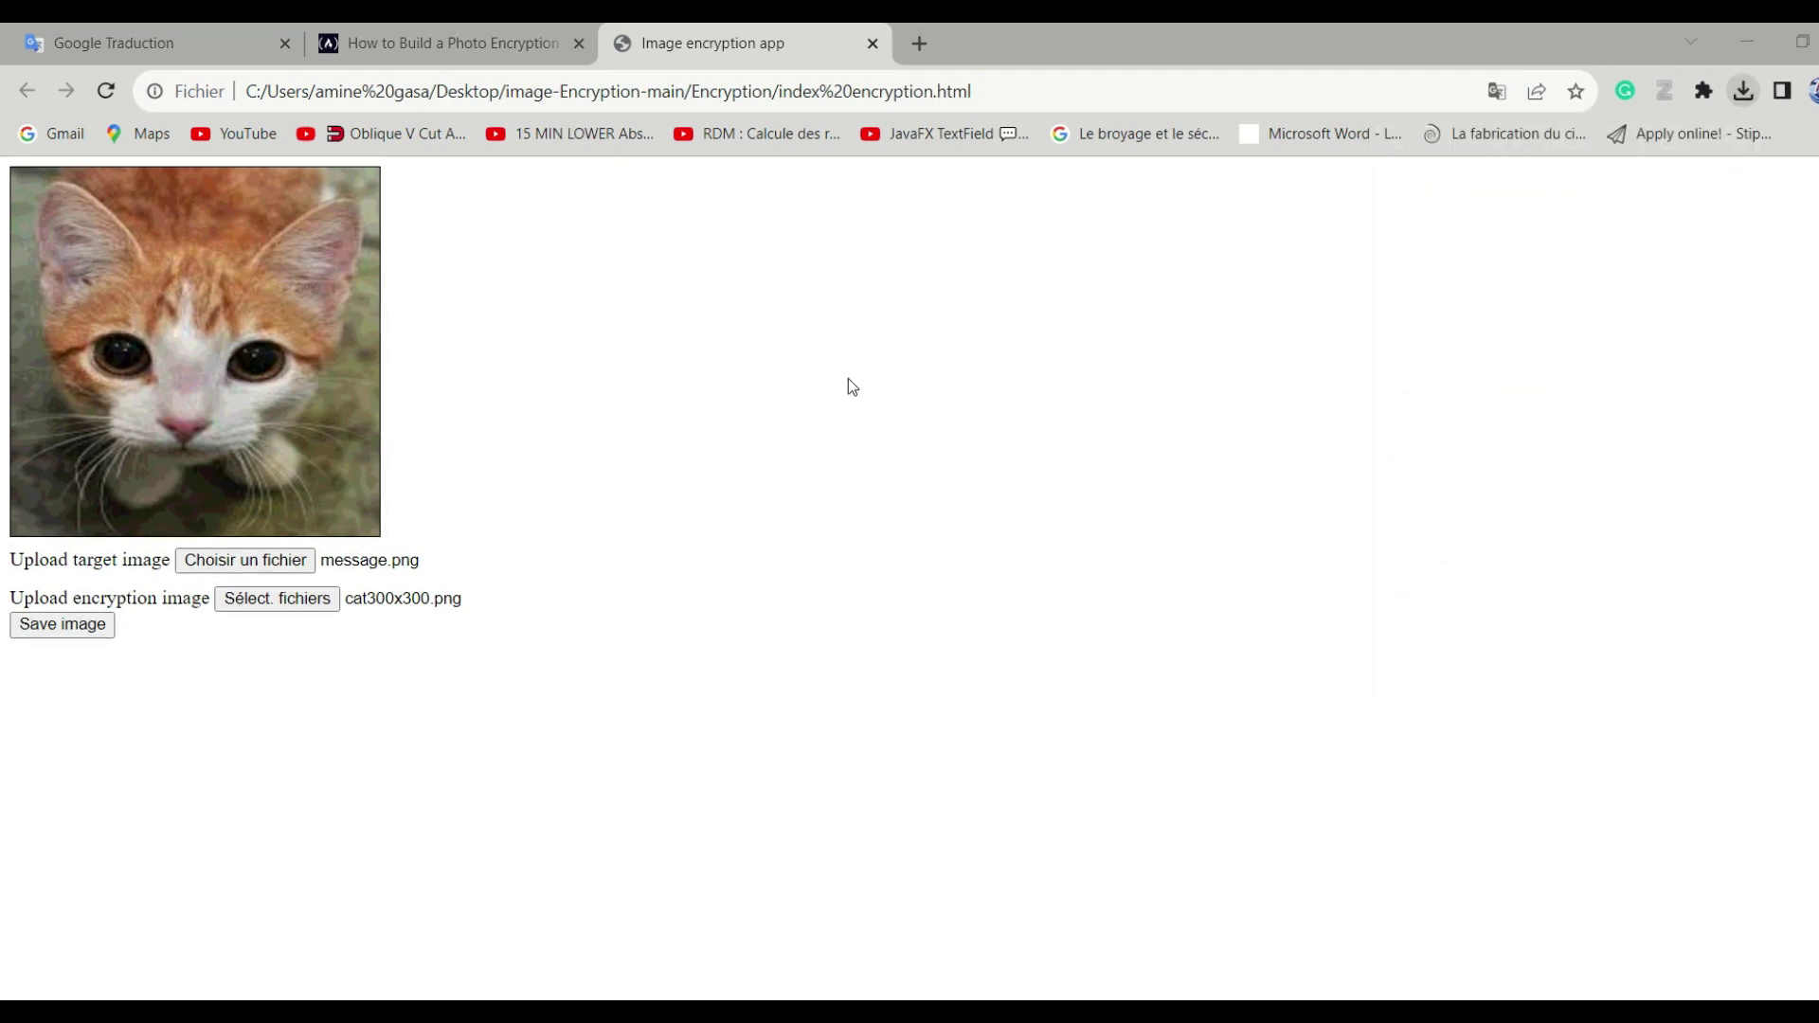
pyautogui.rightClick(738, 305)
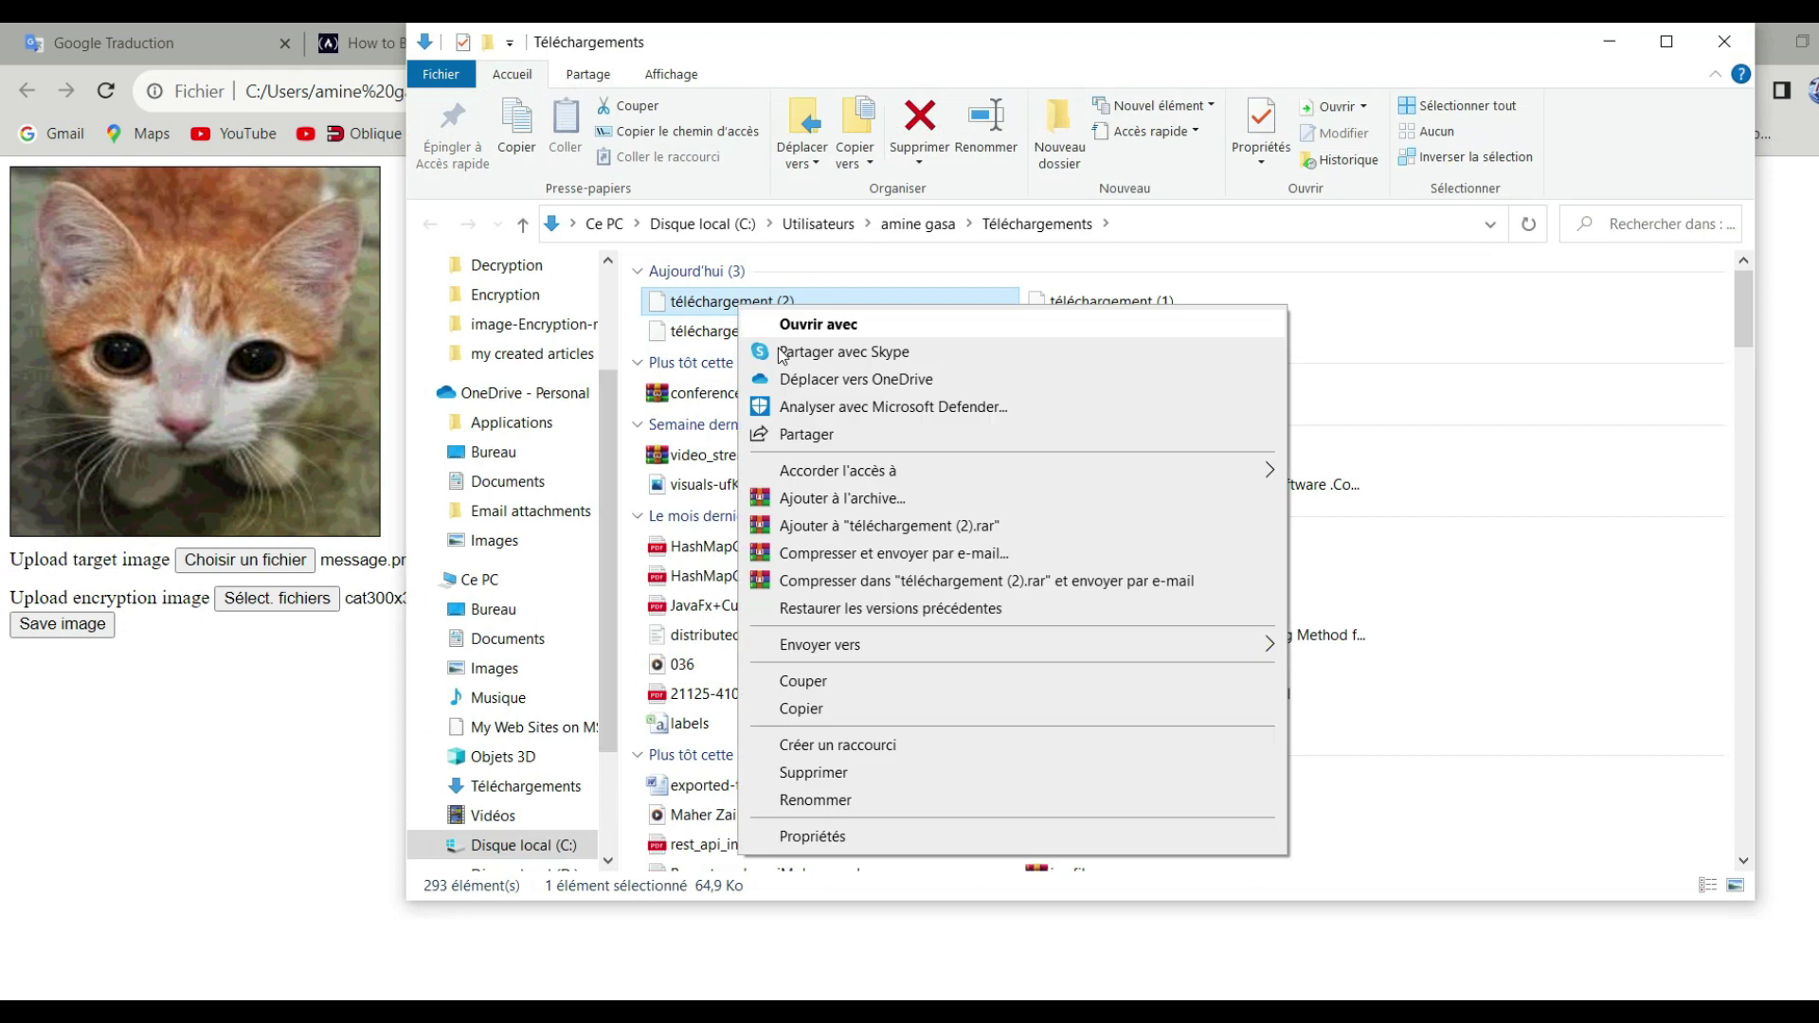
pyautogui.click(881, 327)
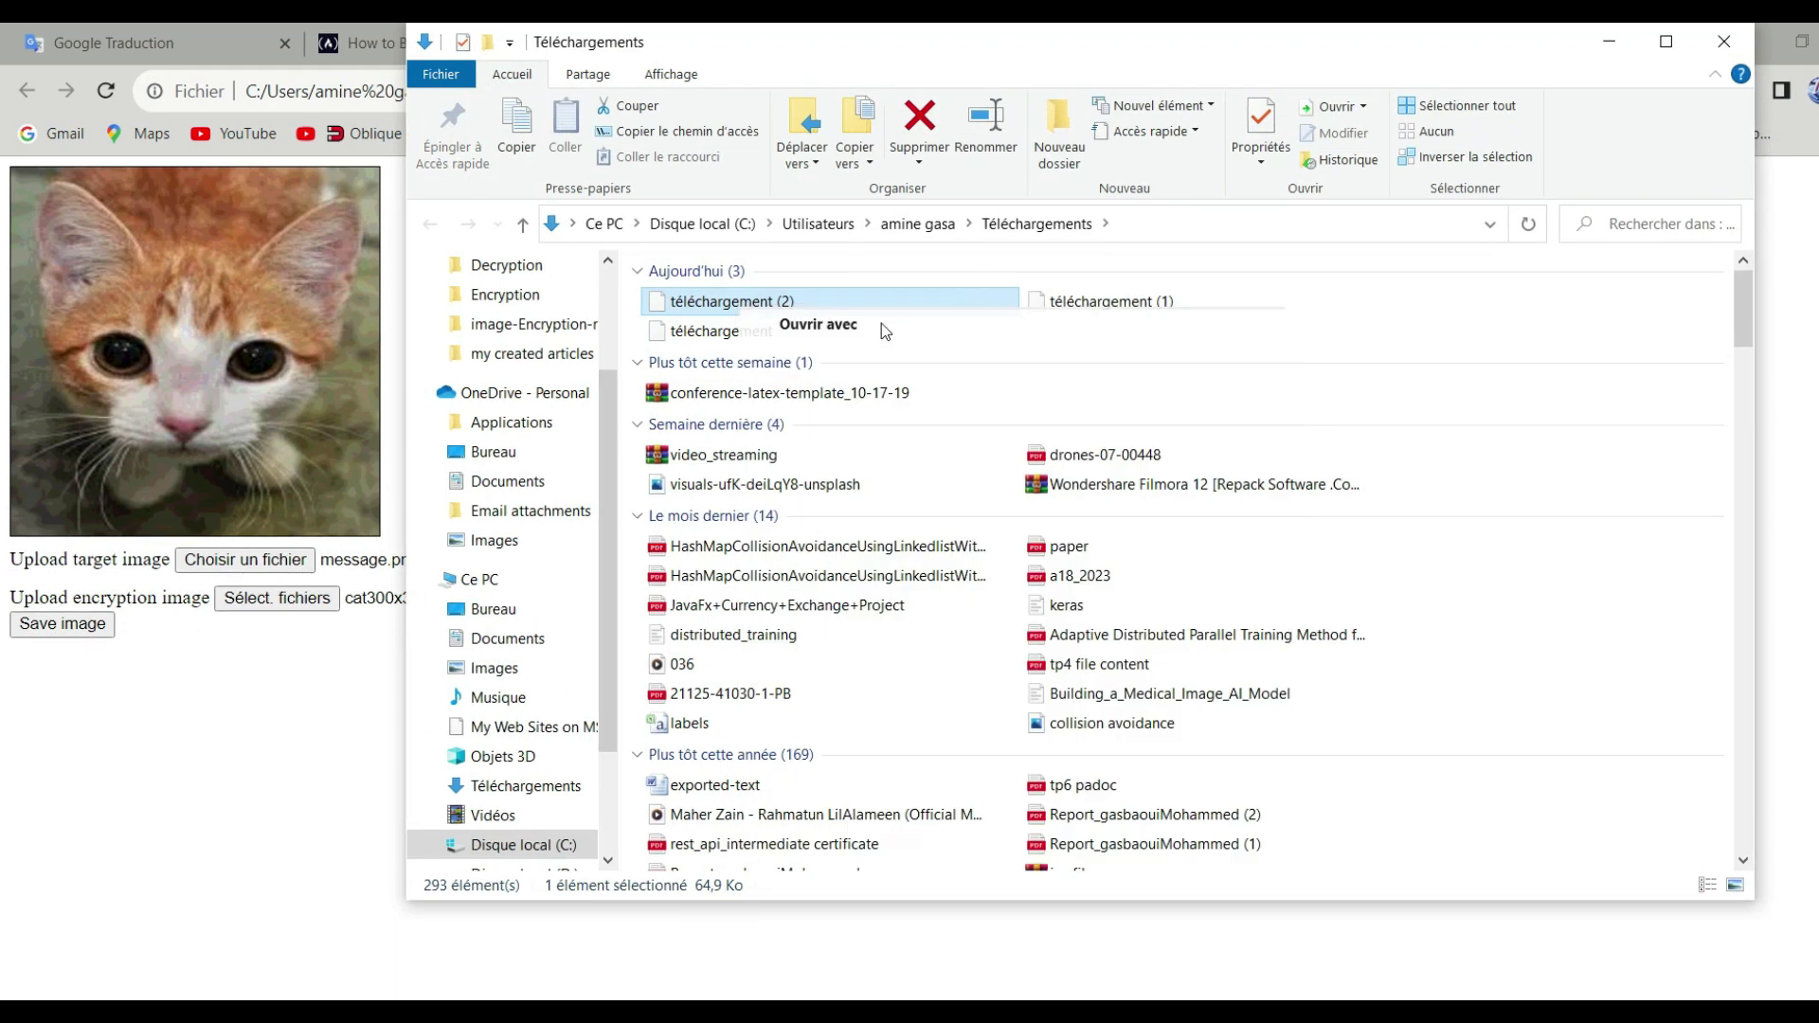
pyautogui.scroll(-1, 900, 739)
pyautogui.scroll(-5, 884, 718)
pyautogui.scroll(-3, 781, 649)
pyautogui.scroll(-2, 843, 758)
pyautogui.scroll(1, 838, 588)
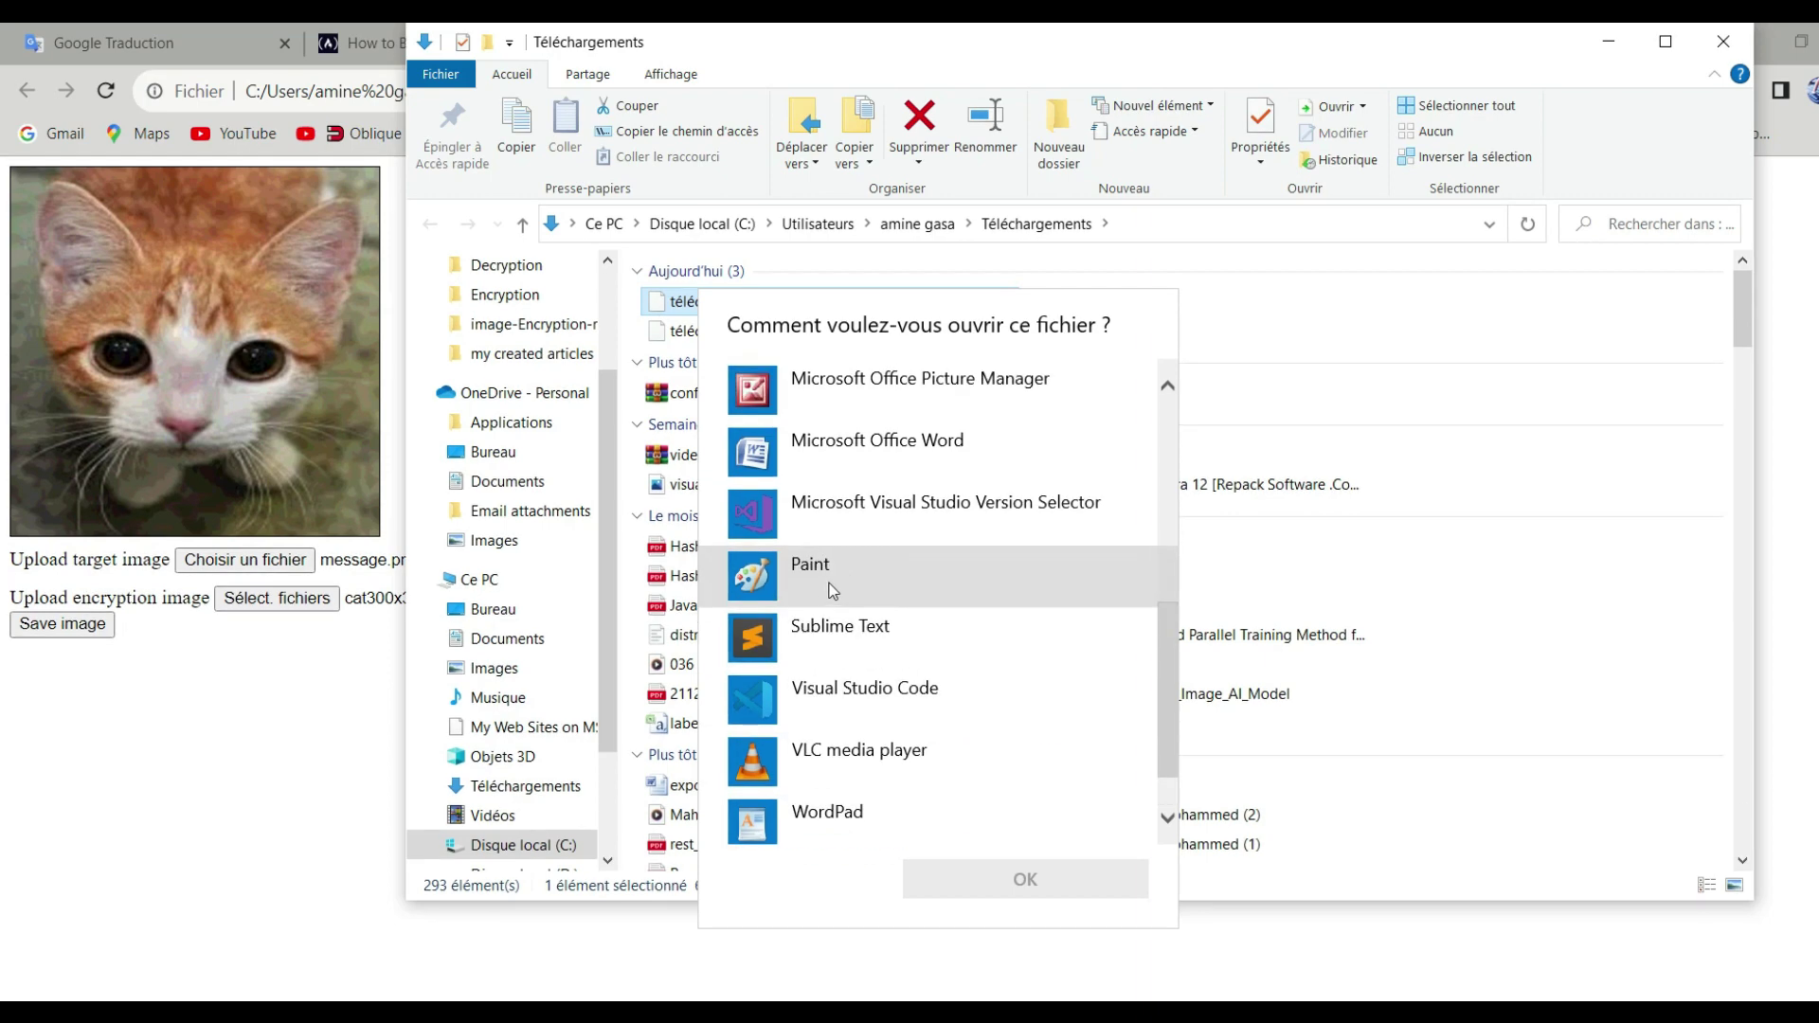
pyautogui.doubleClick(831, 587)
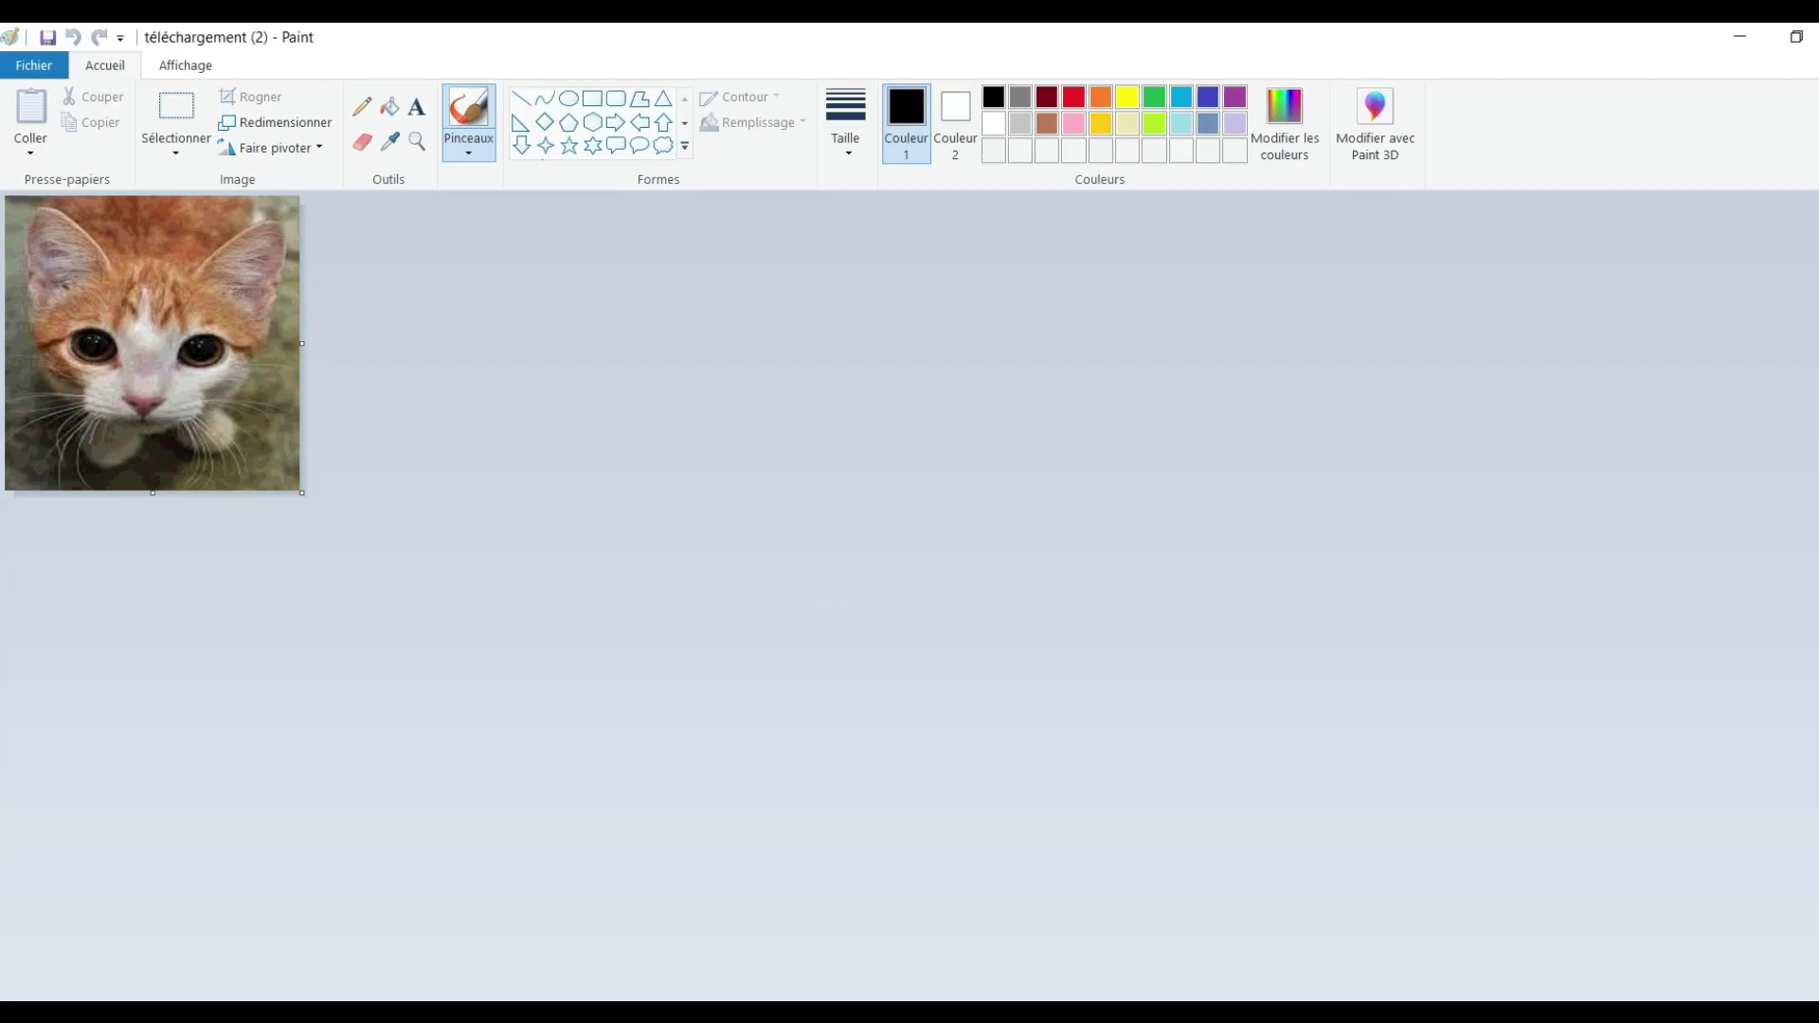
pyautogui.hotkey('ctrl', 'pageup')
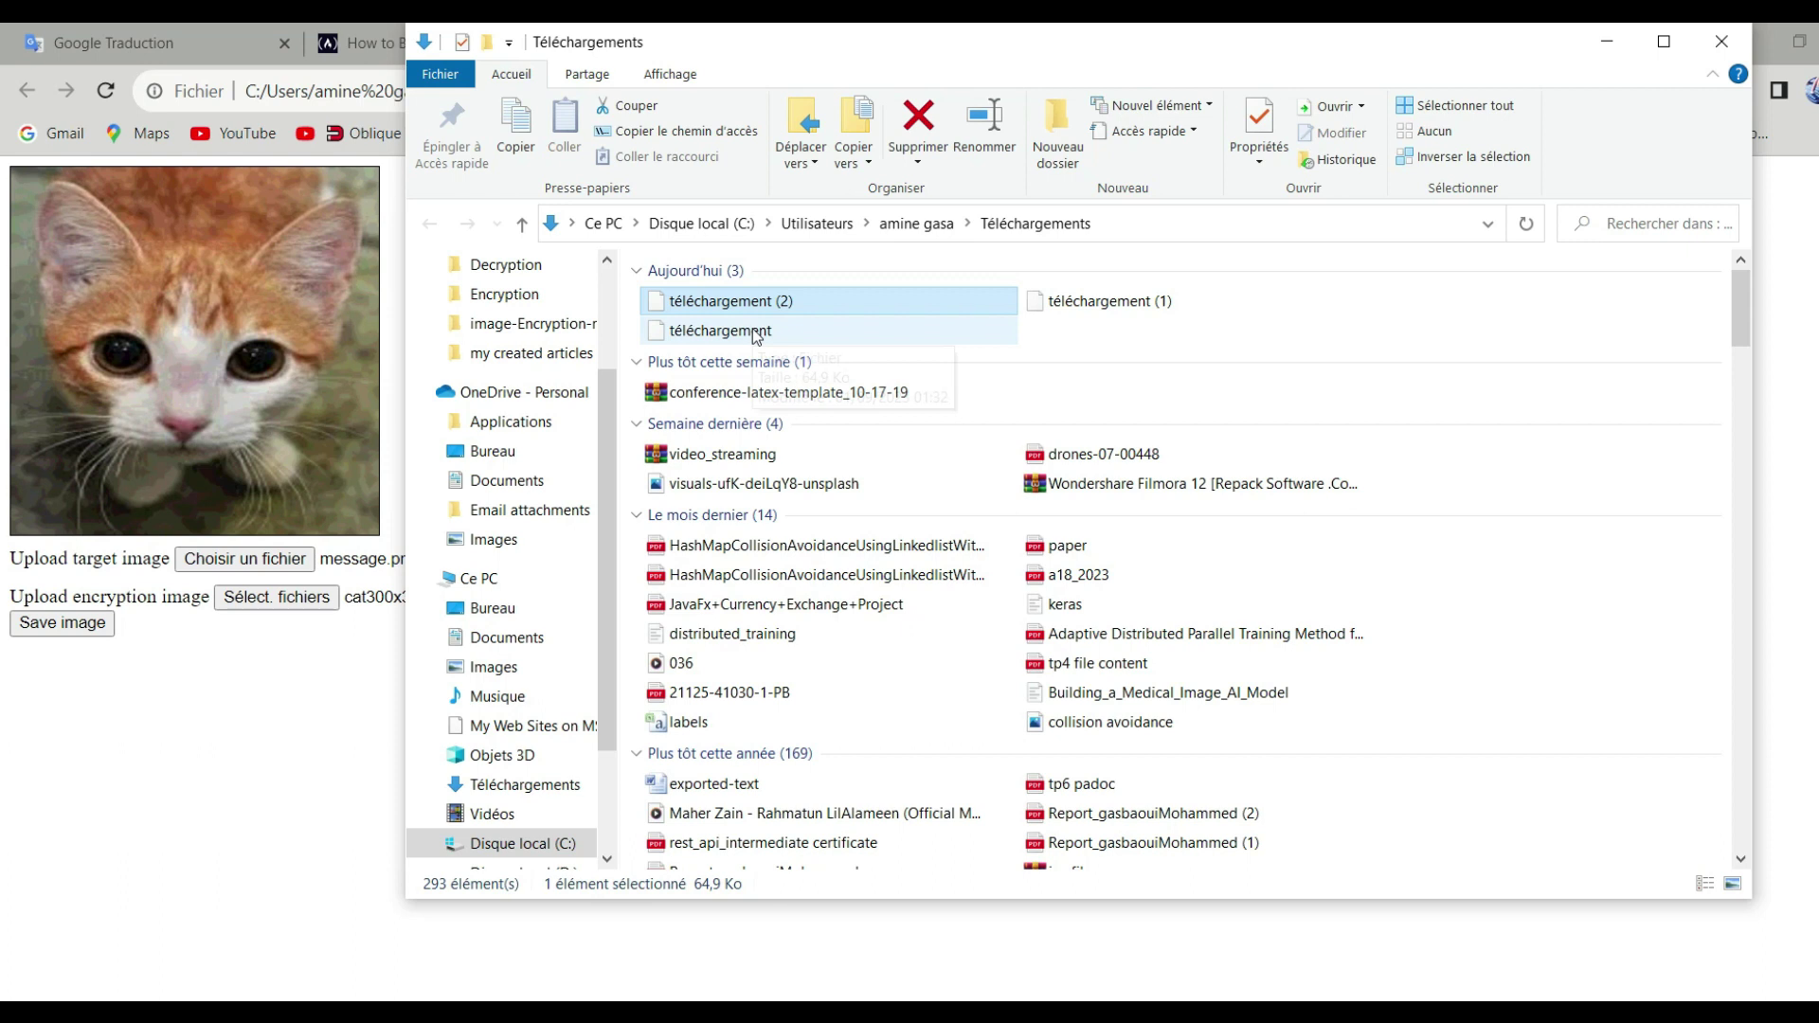
# Delete the two older downloads, téléchargement and téléchargement (1), to the recycle bin
pyautogui.click(755, 332)
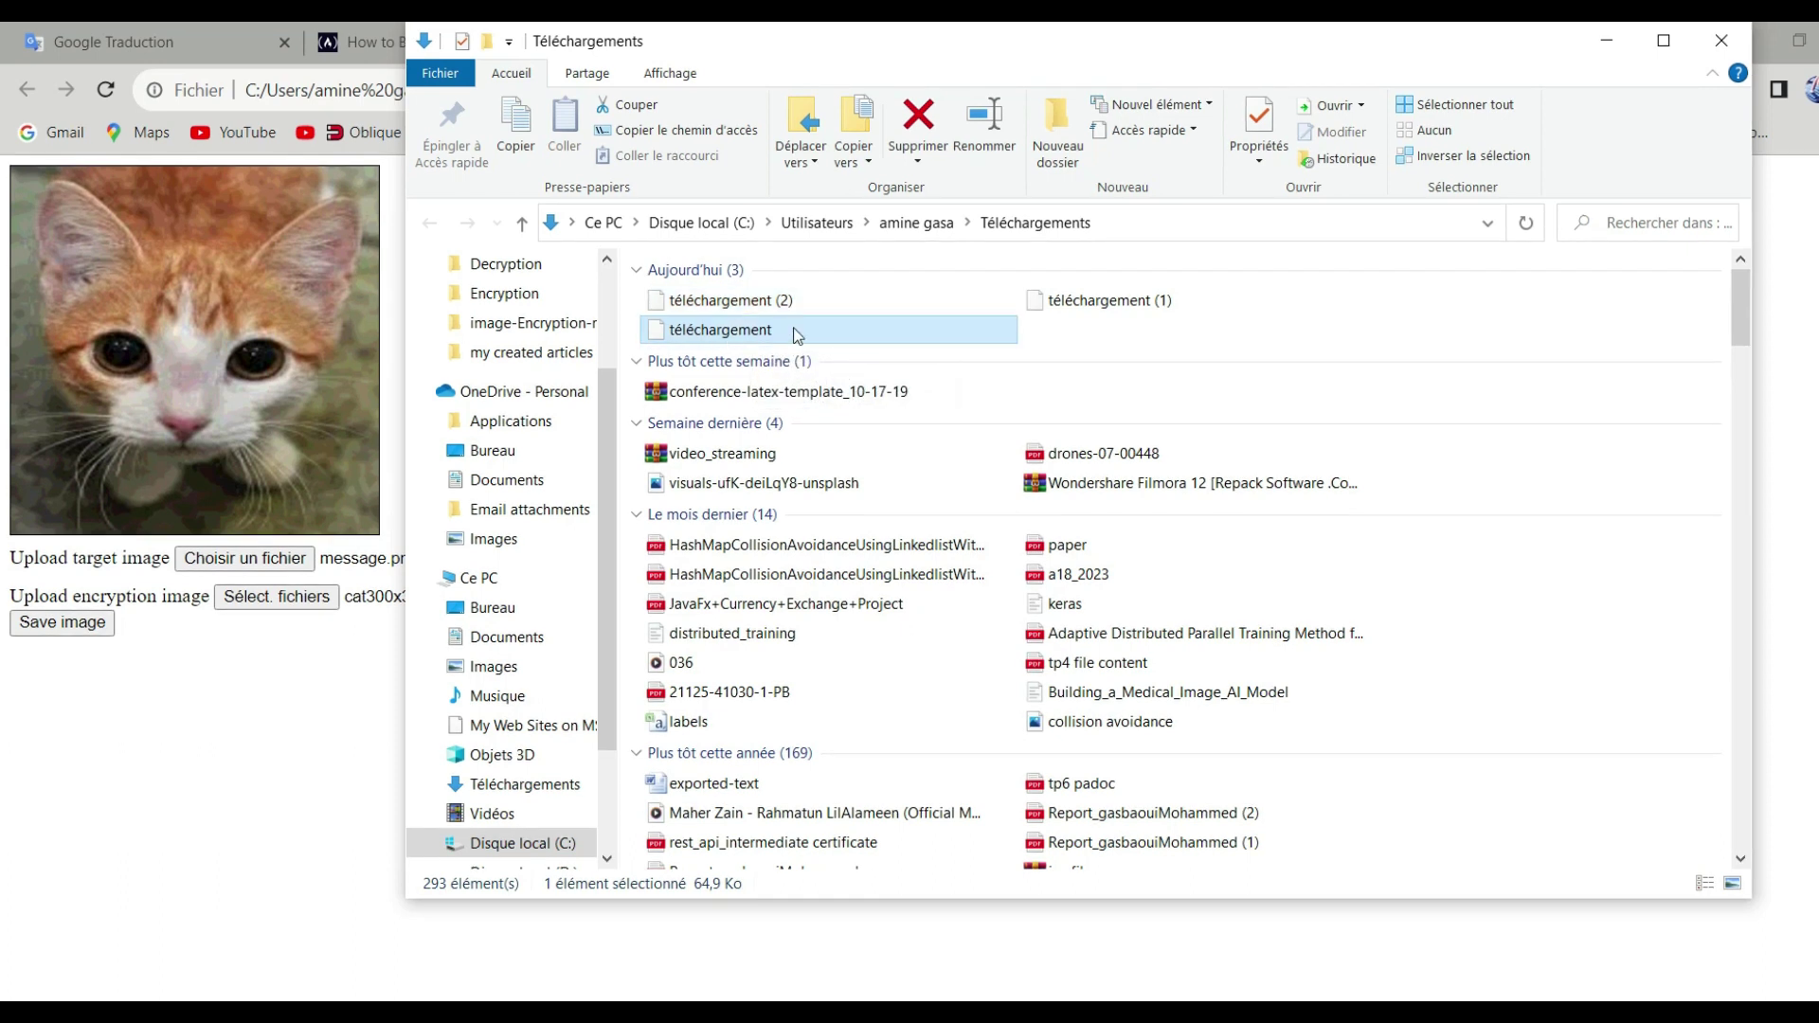
pyautogui.keyDown('ctrl'); pyautogui.click(1095, 315); pyautogui.keyUp('ctrl')
pyautogui.press('Delete')
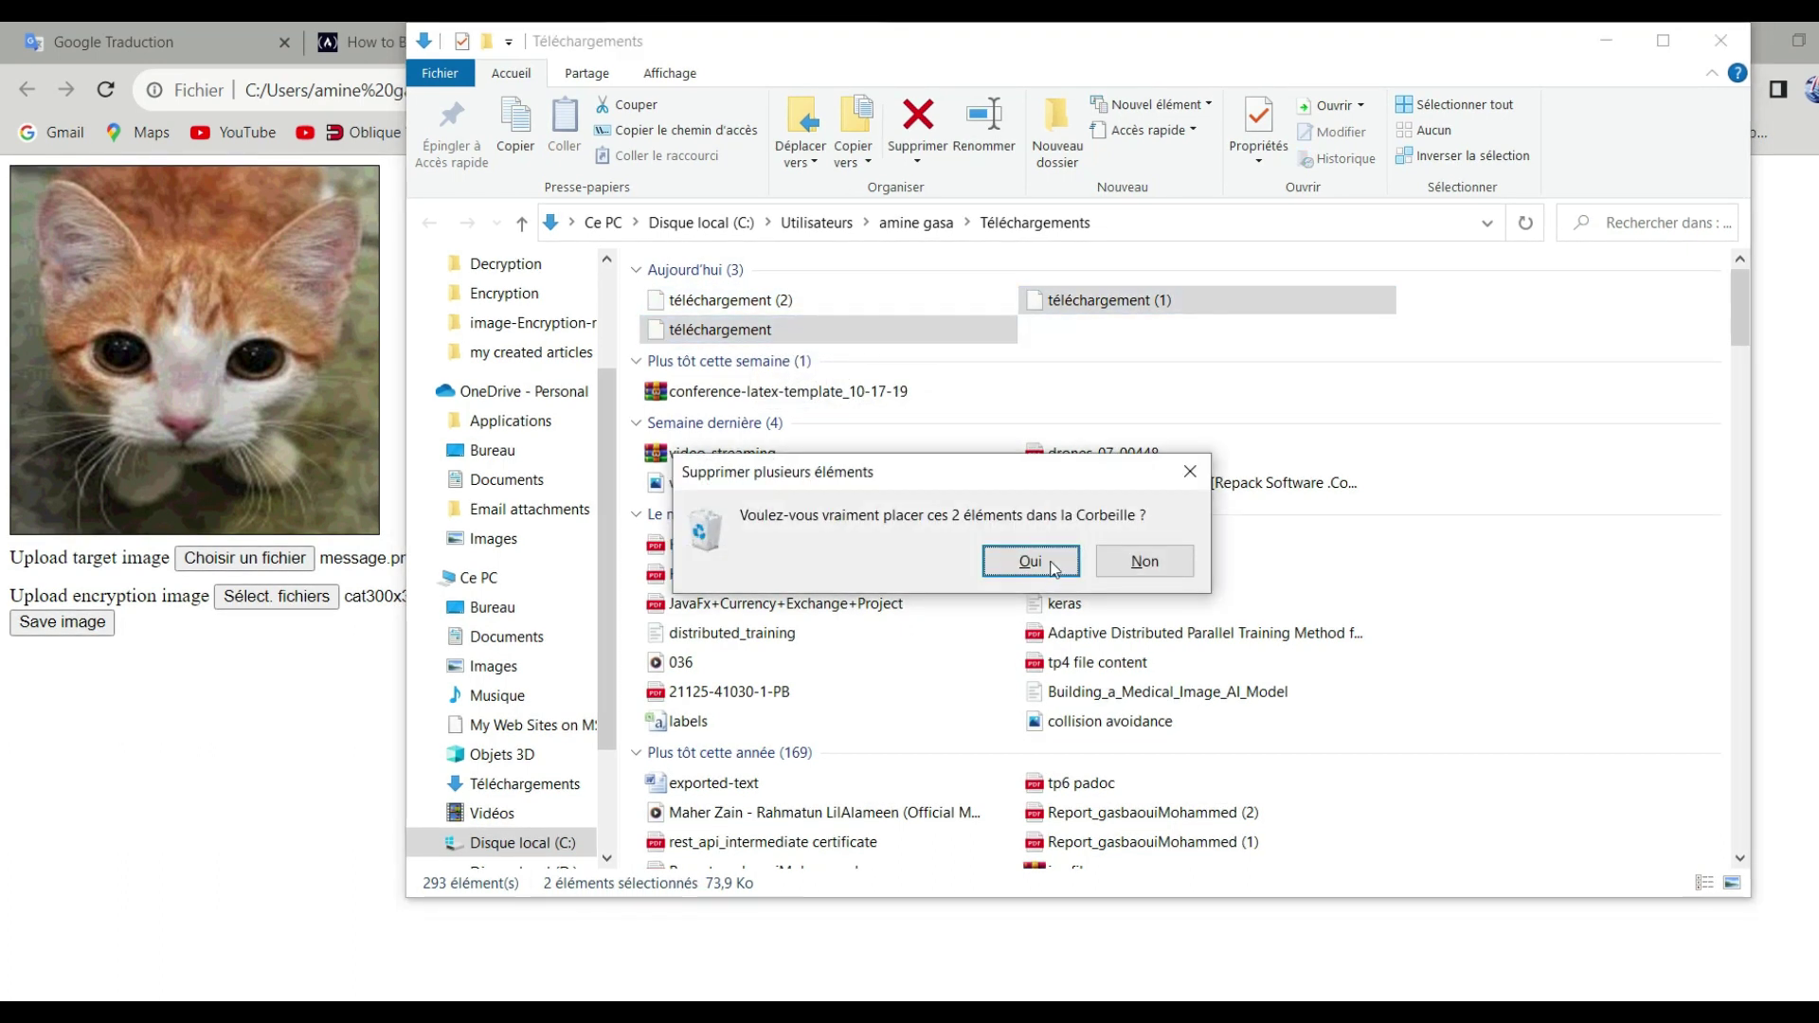
pyautogui.click(1050, 563)
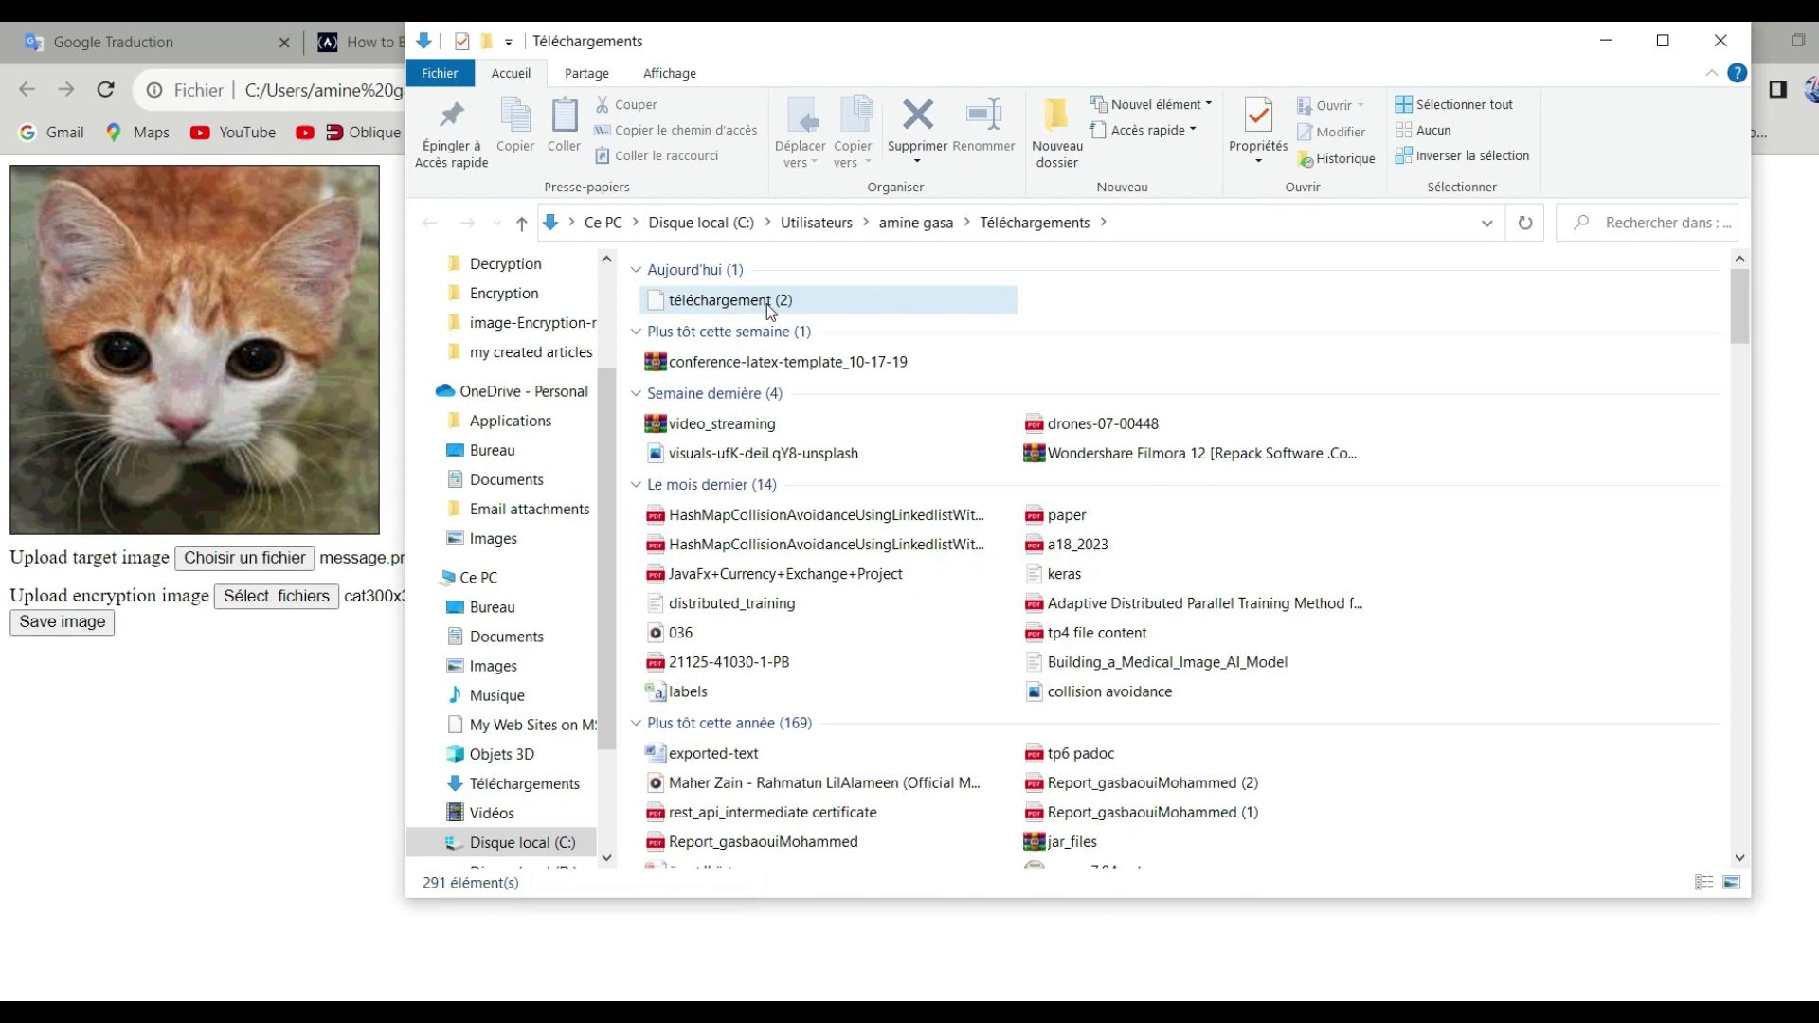
# Go into the Decryption folder and bring up the options for index decryption.html
pyautogui.click(191, 769)
pyautogui.click(531, 41)
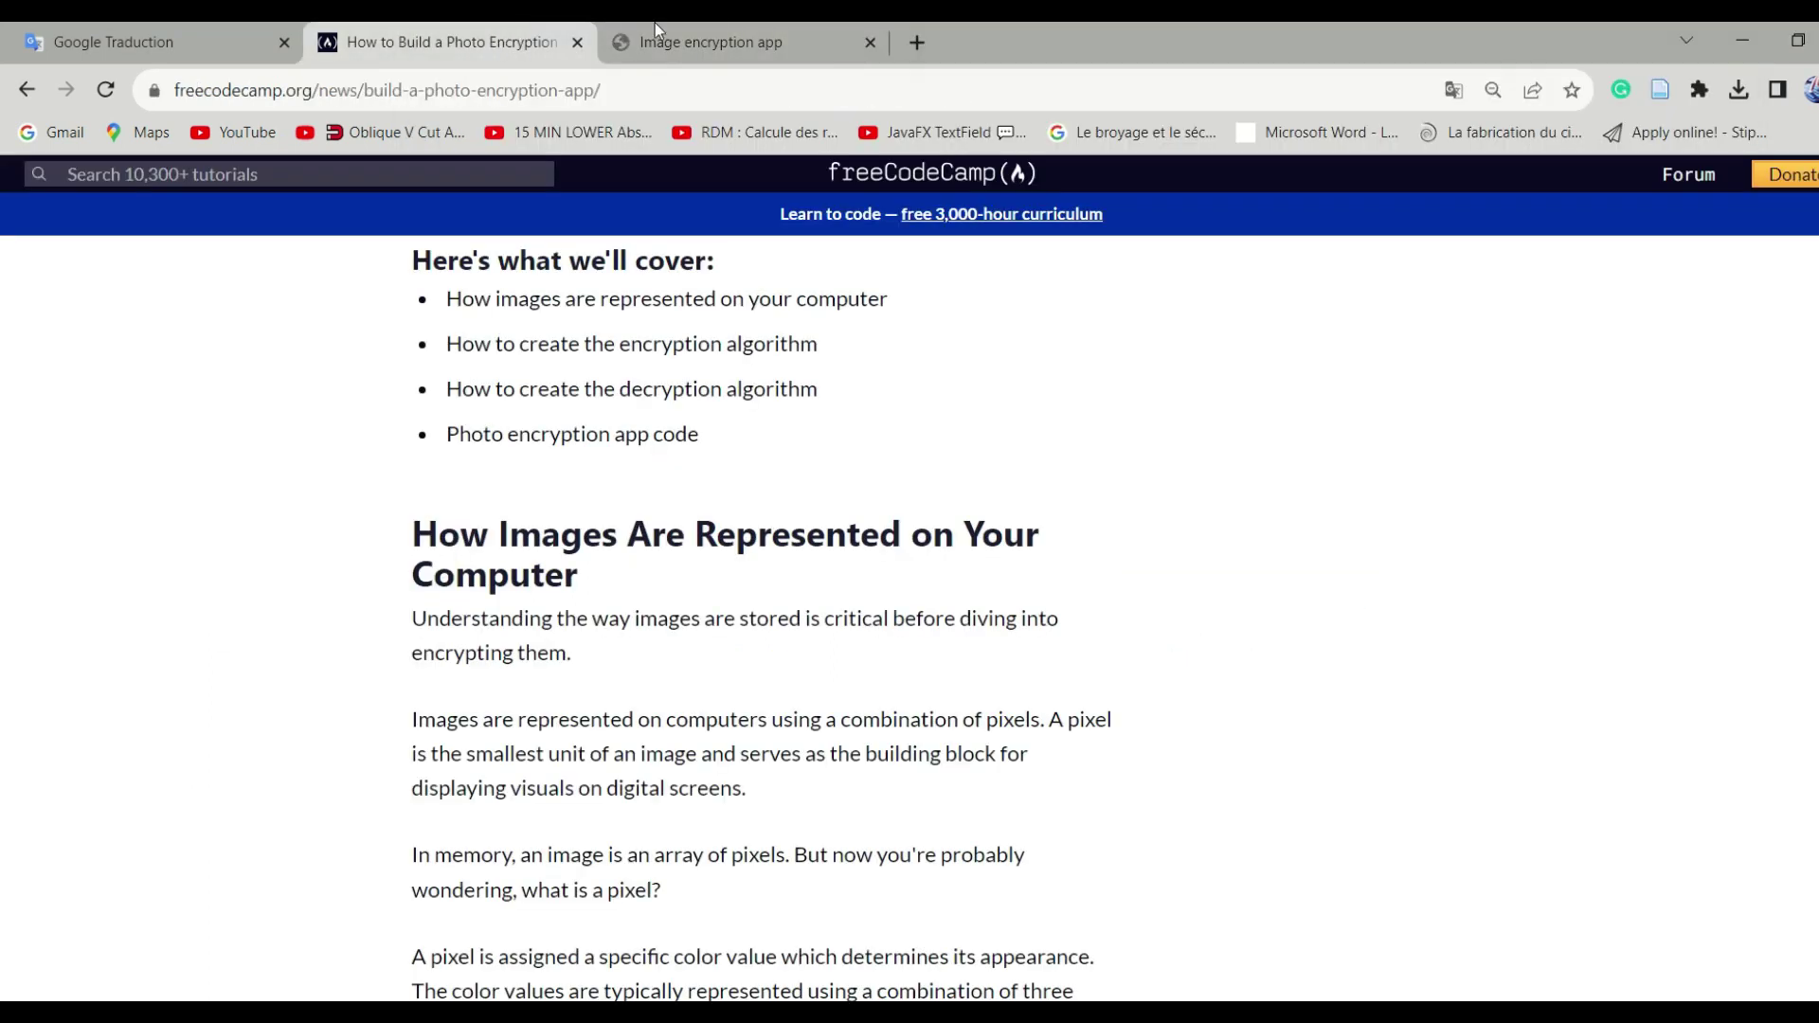
pyautogui.click(655, 27)
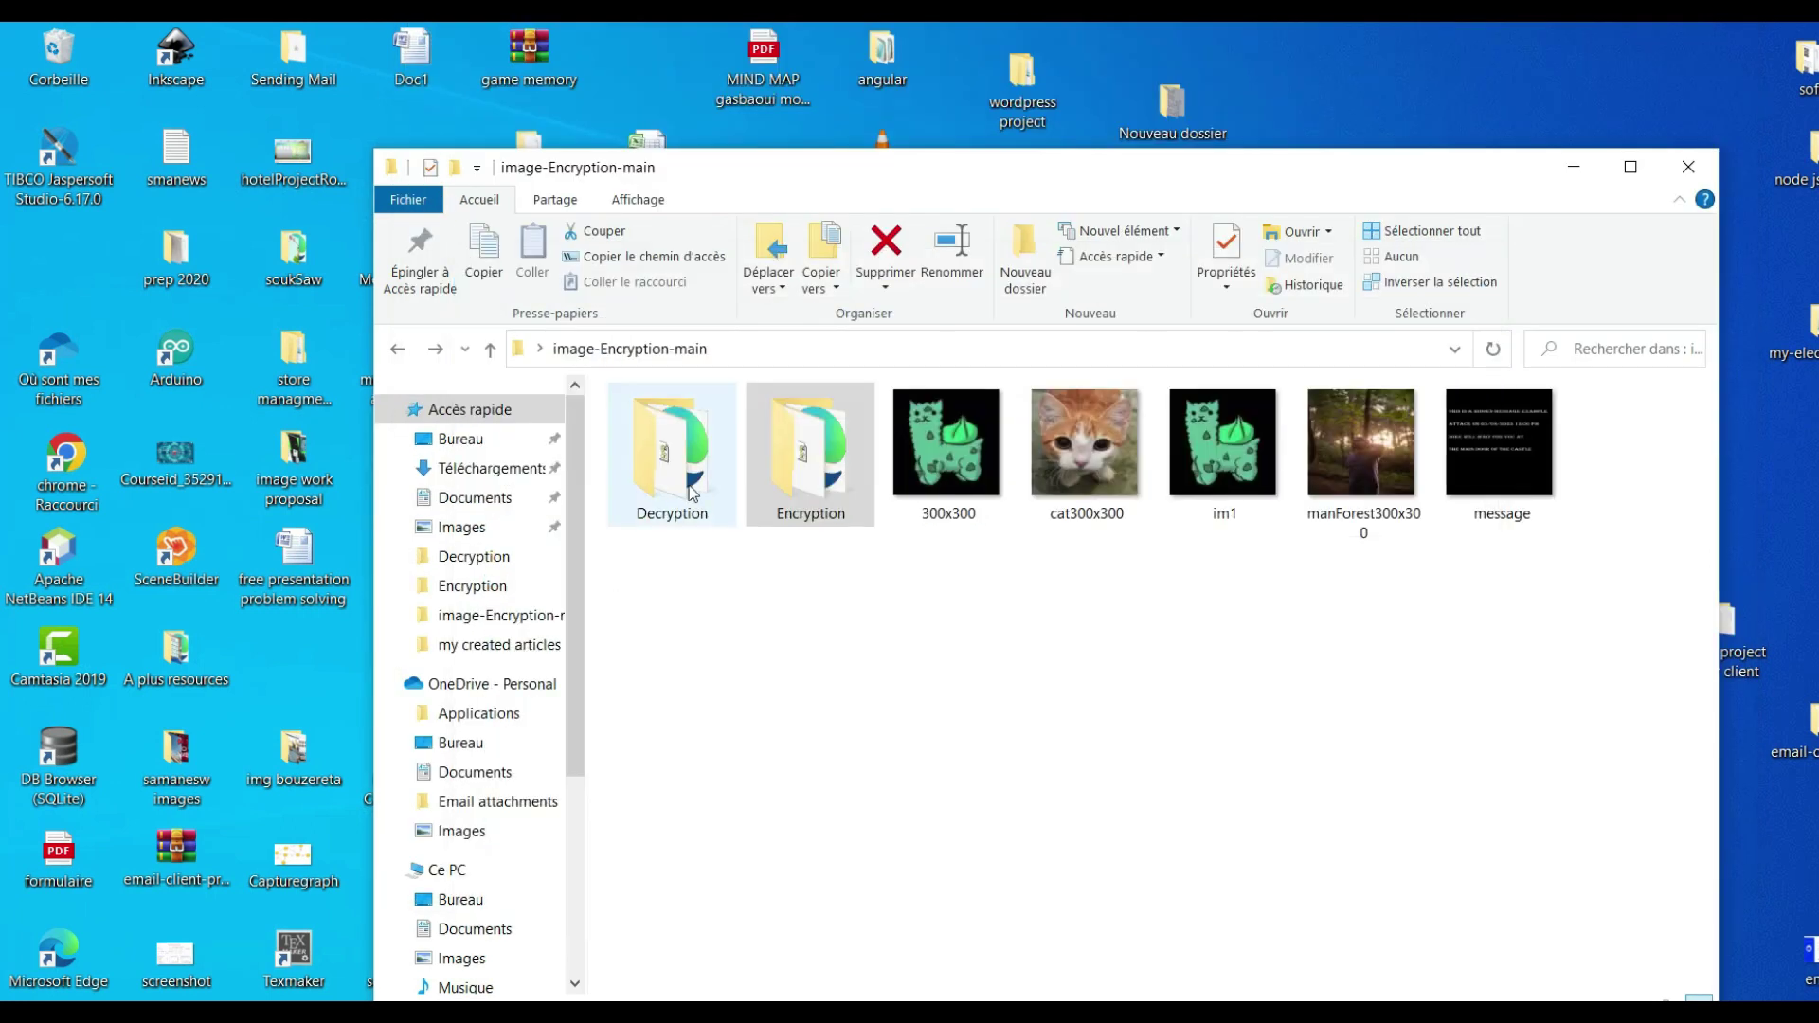
pyautogui.doubleClick(671, 473)
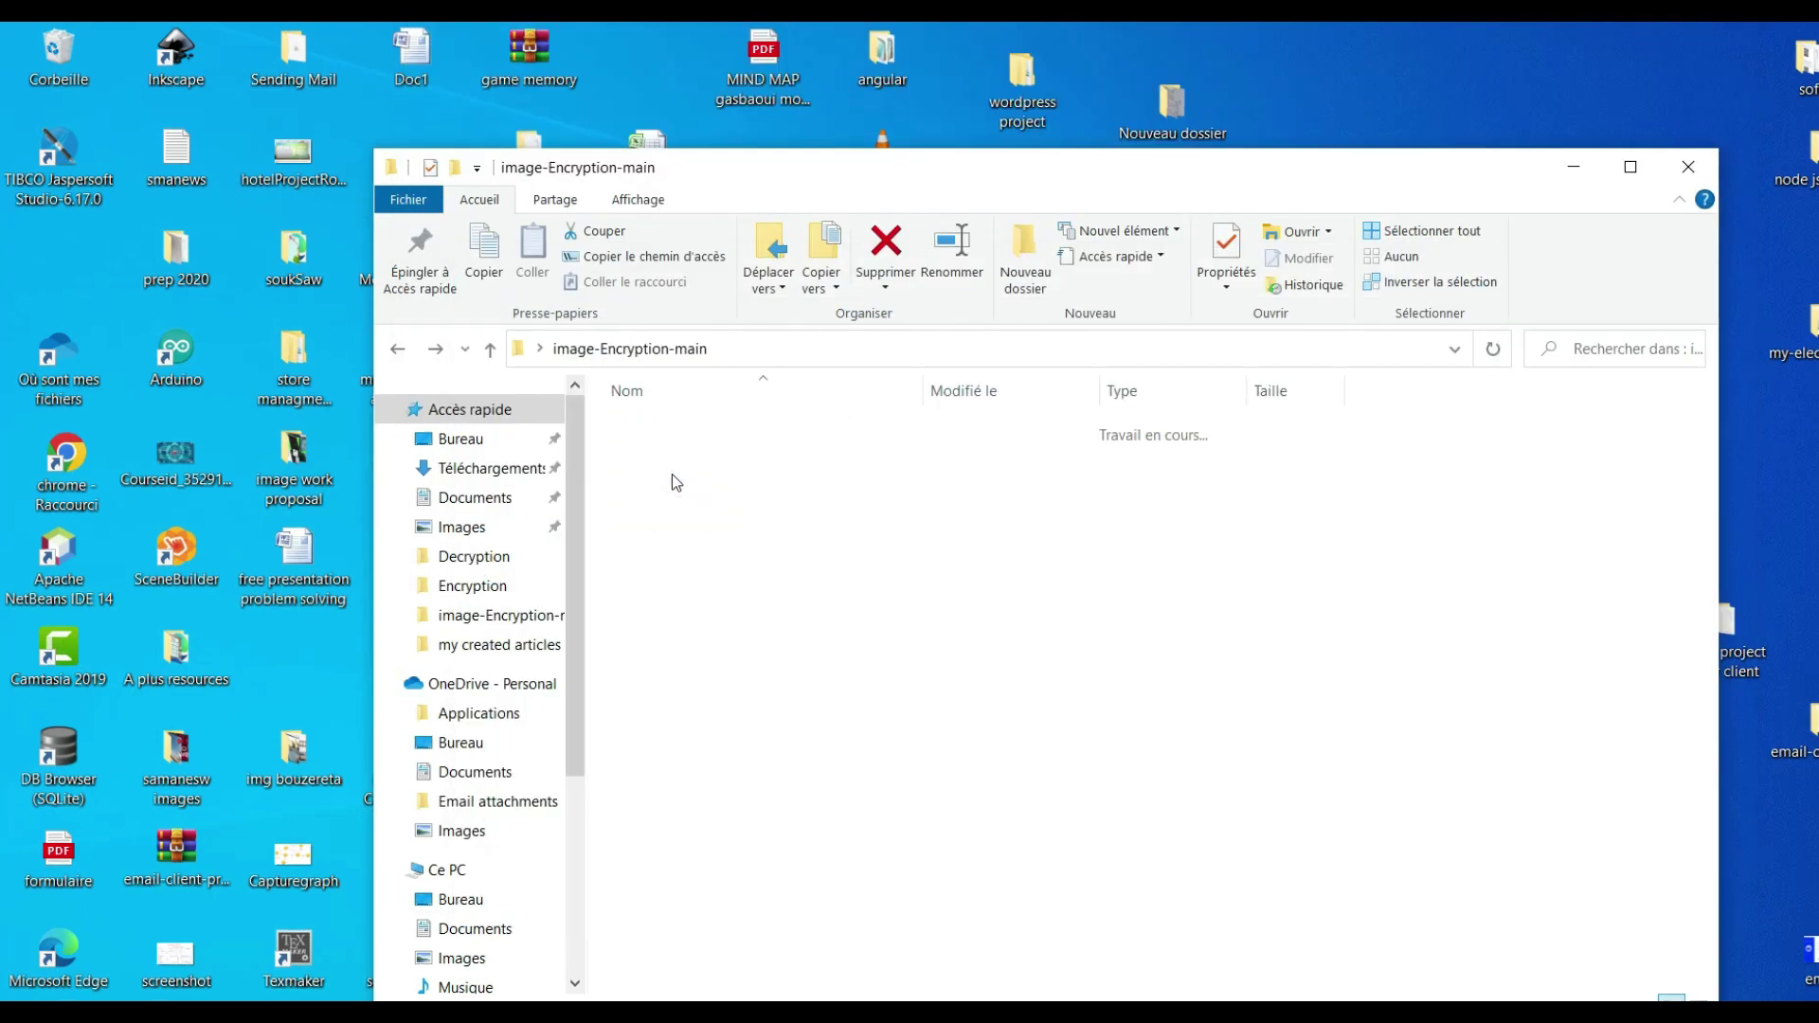
pyautogui.rightClick(668, 431)
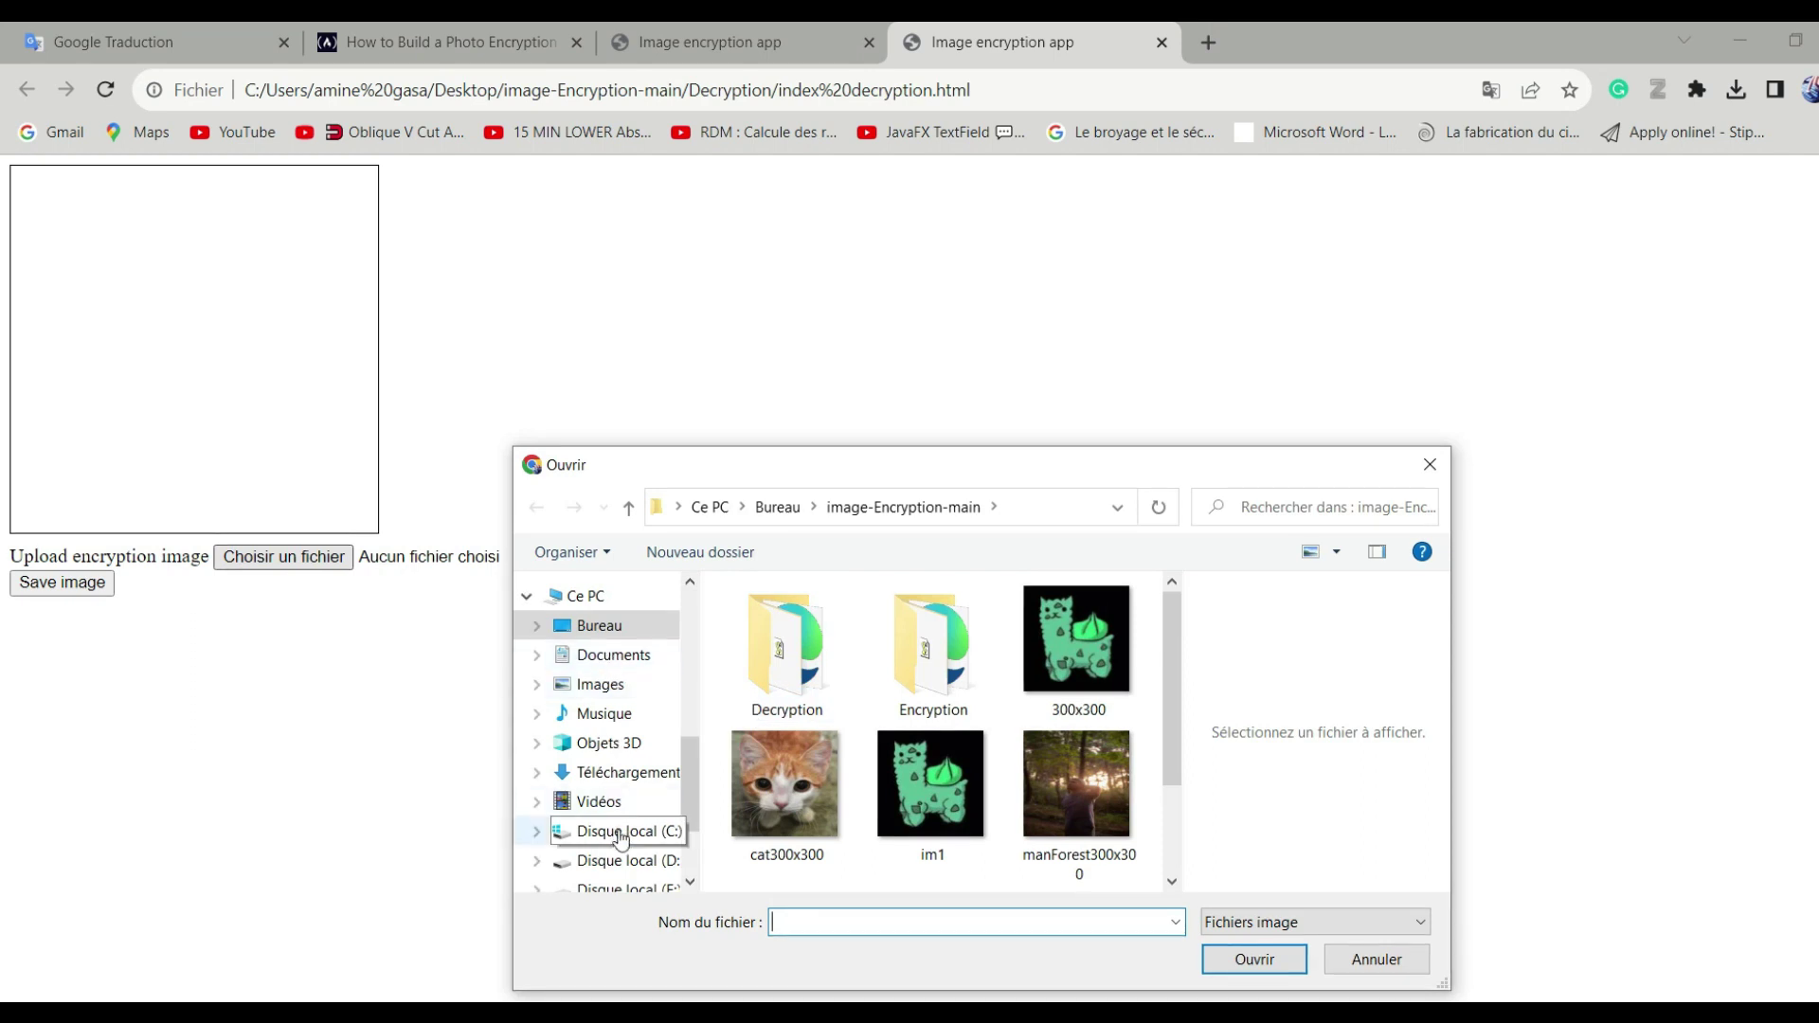
# Load téléchargement (2) from Téléchargements using the All files filter, then save the decrypted message image
pyautogui.scroll(3, 621, 834)
pyautogui.scroll(2, 606, 757)
pyautogui.scroll(2, 606, 682)
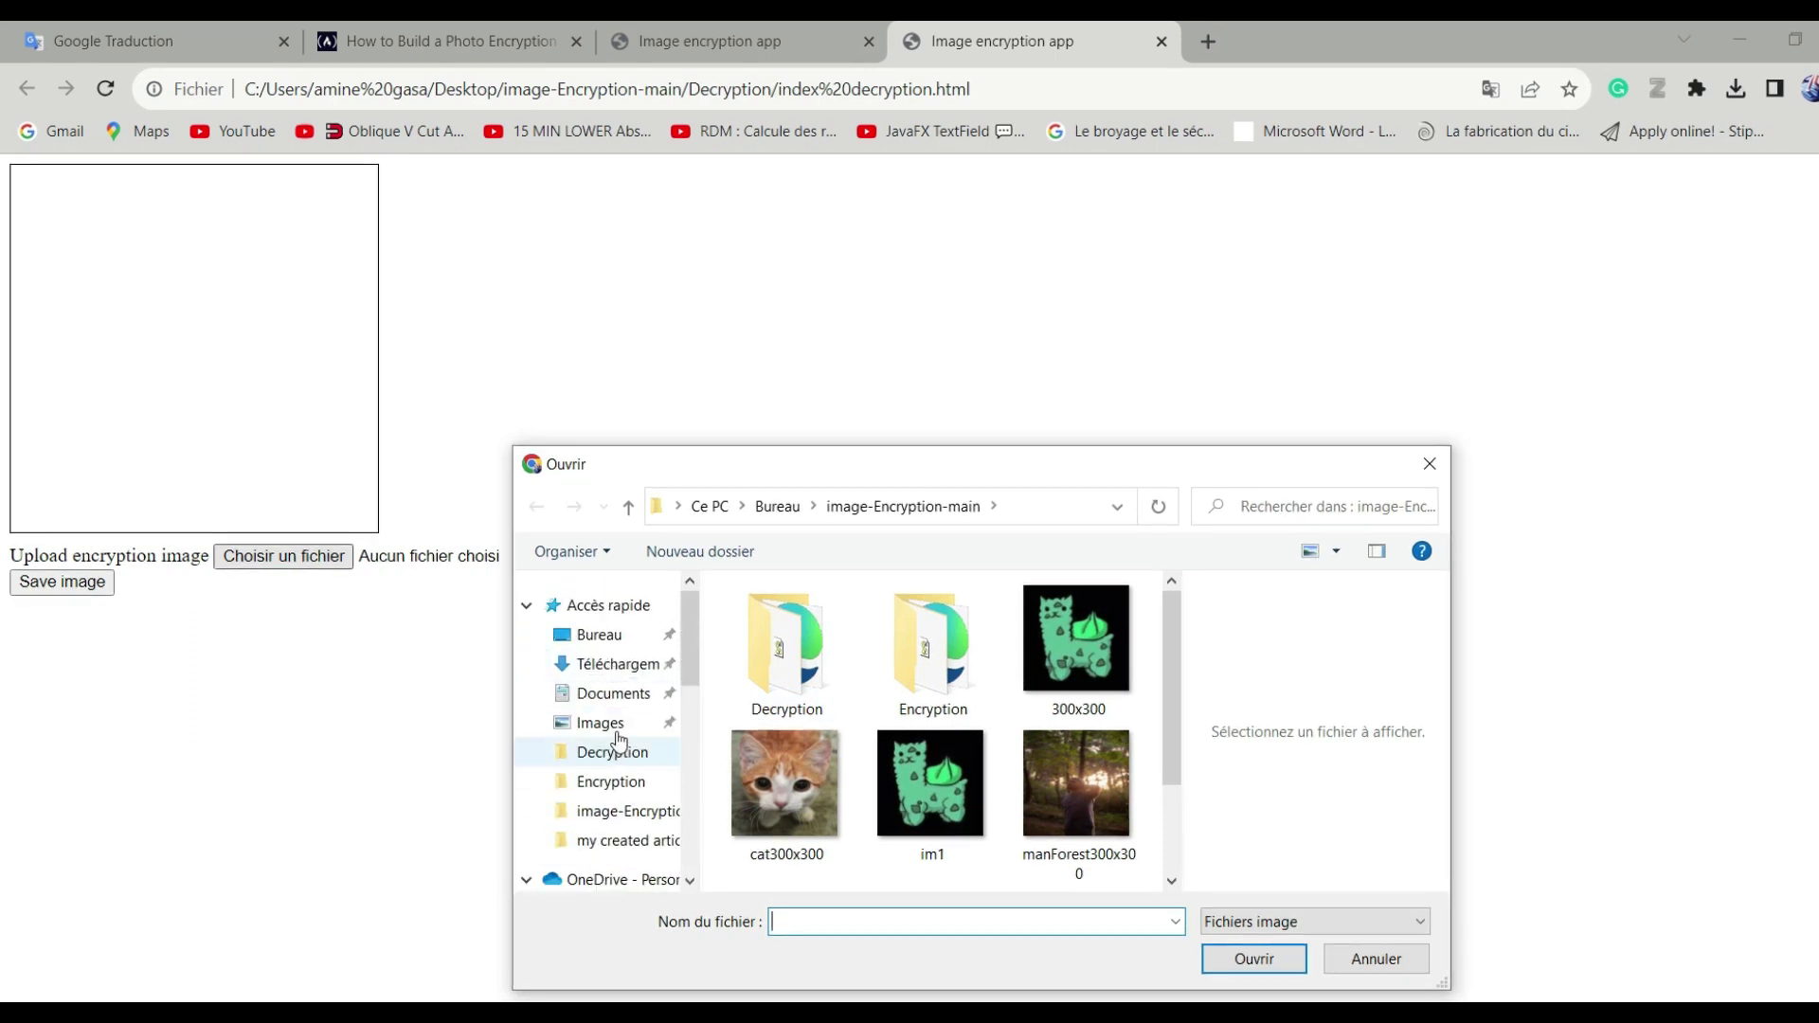
pyautogui.click(616, 663)
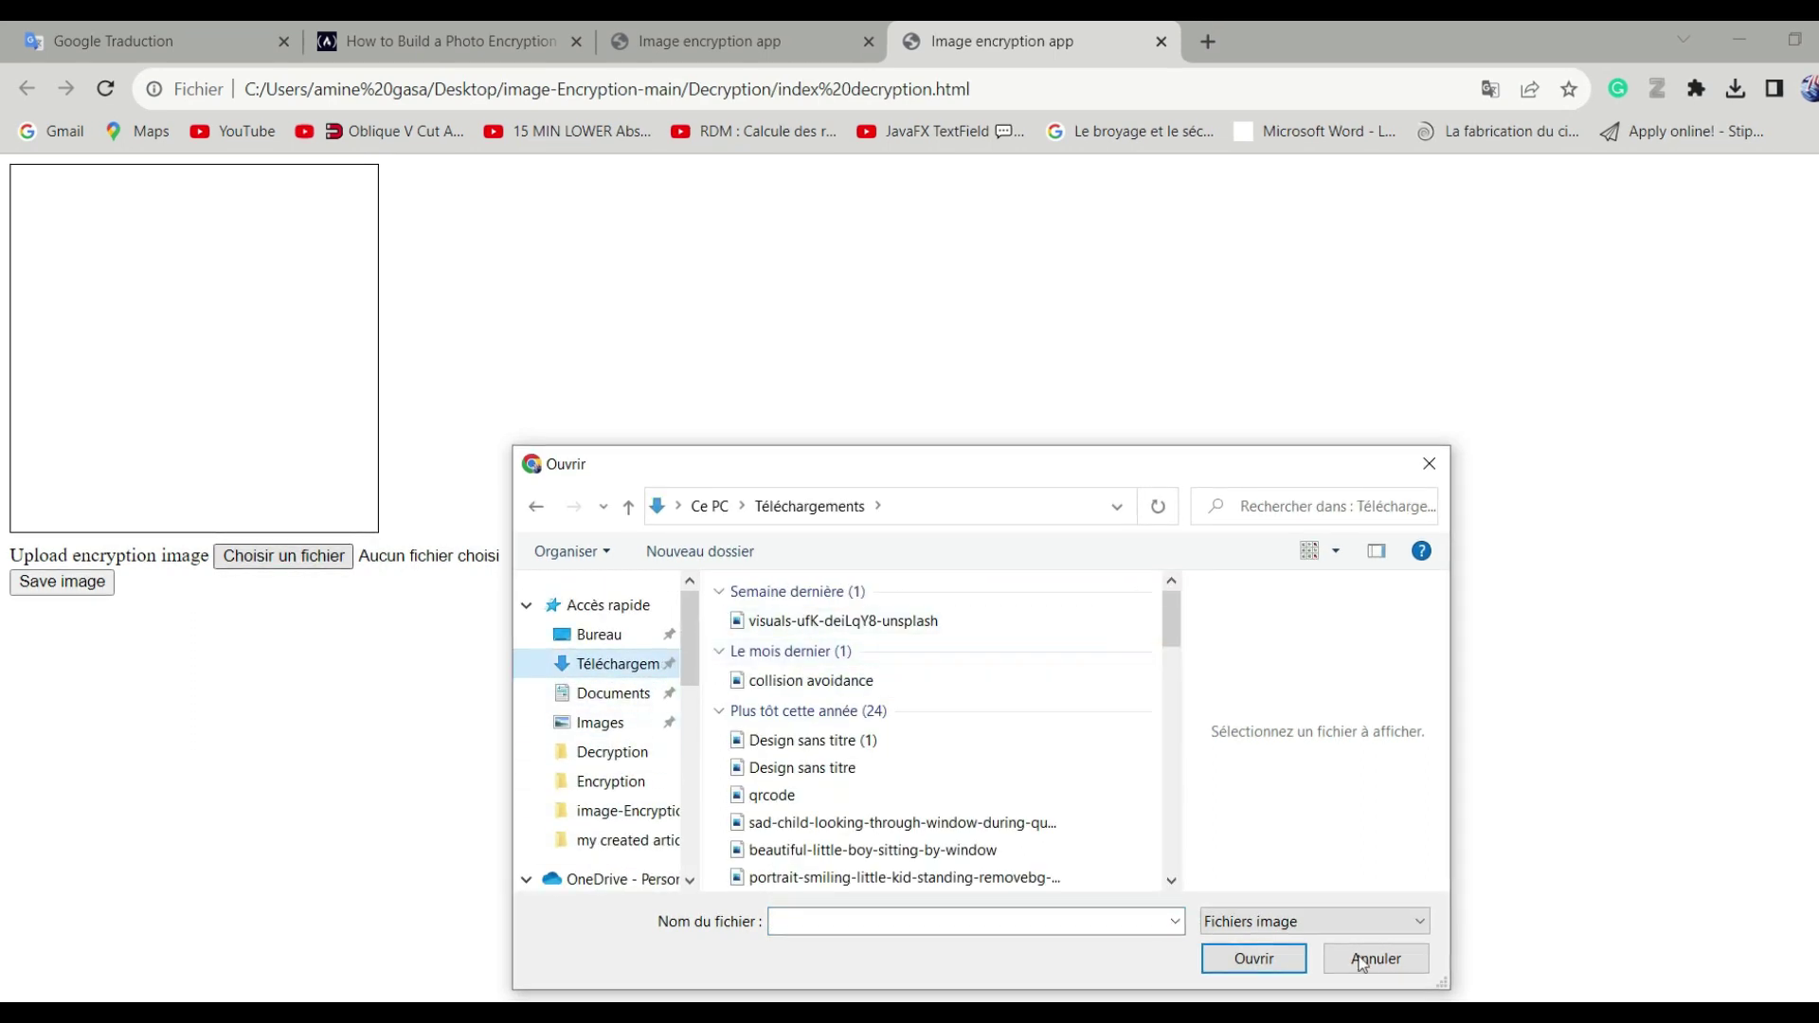
pyautogui.click(1245, 933)
pyautogui.click(1237, 975)
pyautogui.click(810, 621)
pyautogui.click(1253, 957)
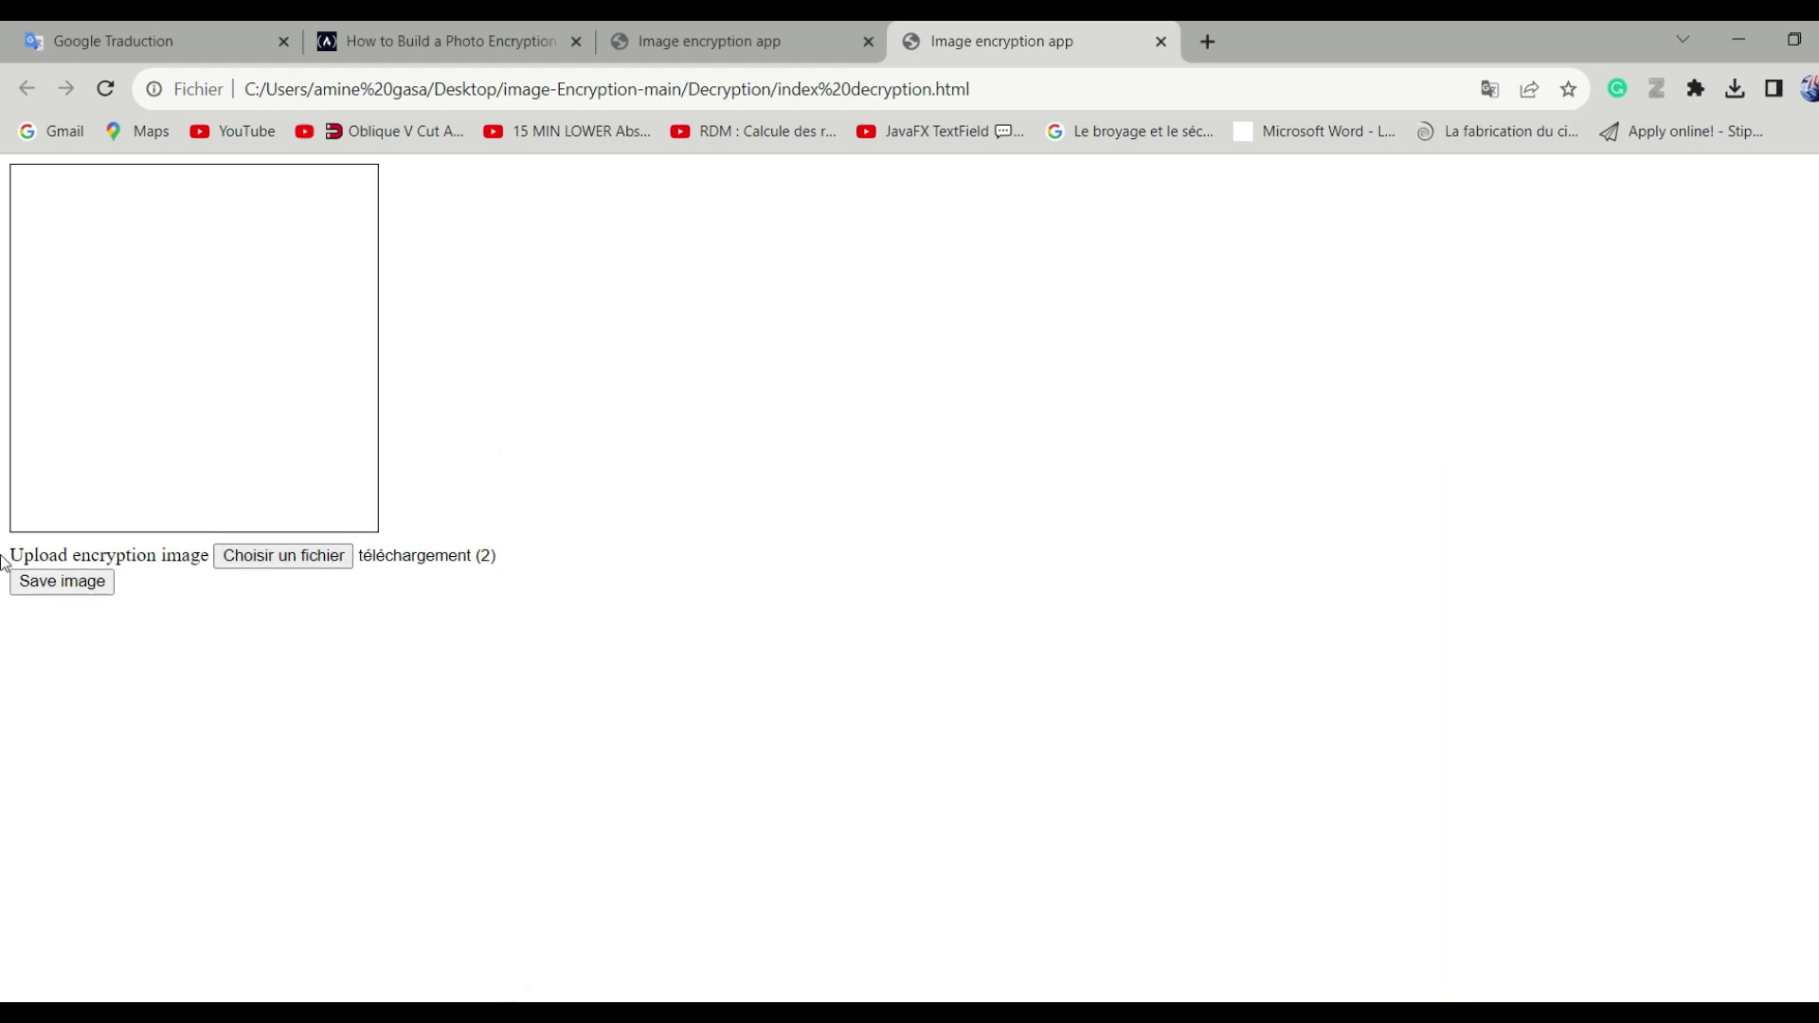
pyautogui.click(53, 579)
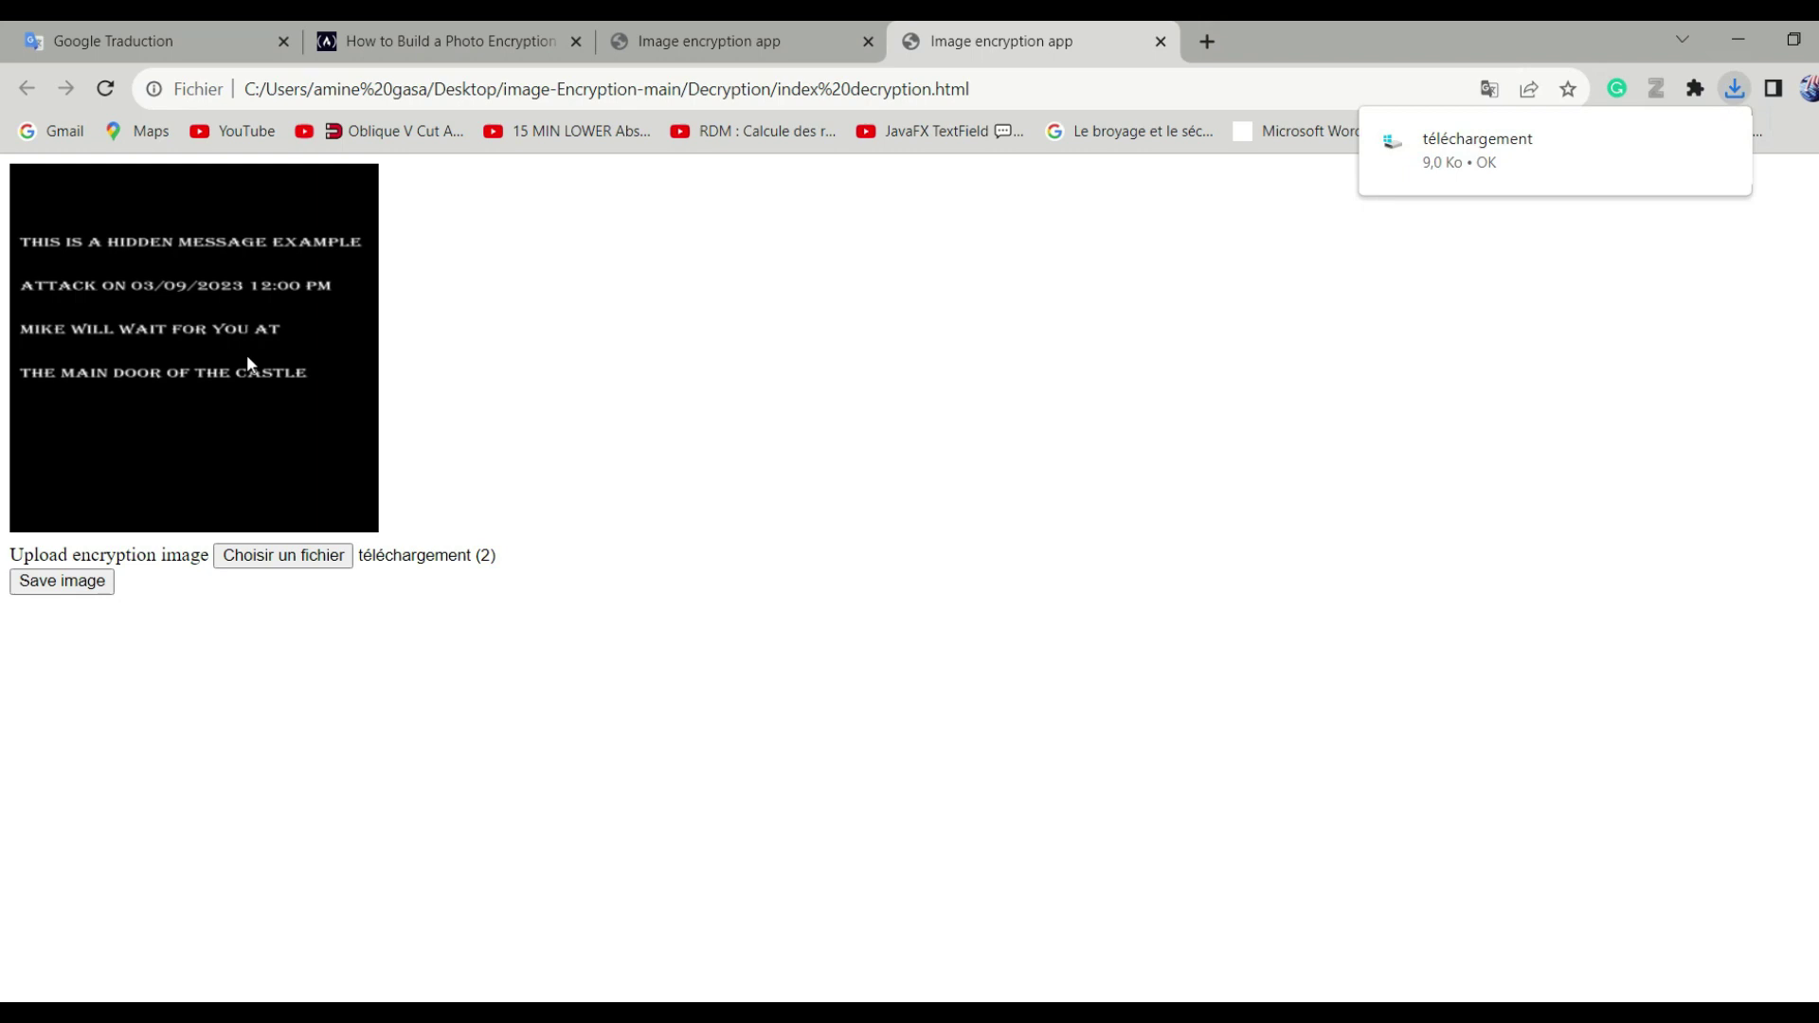